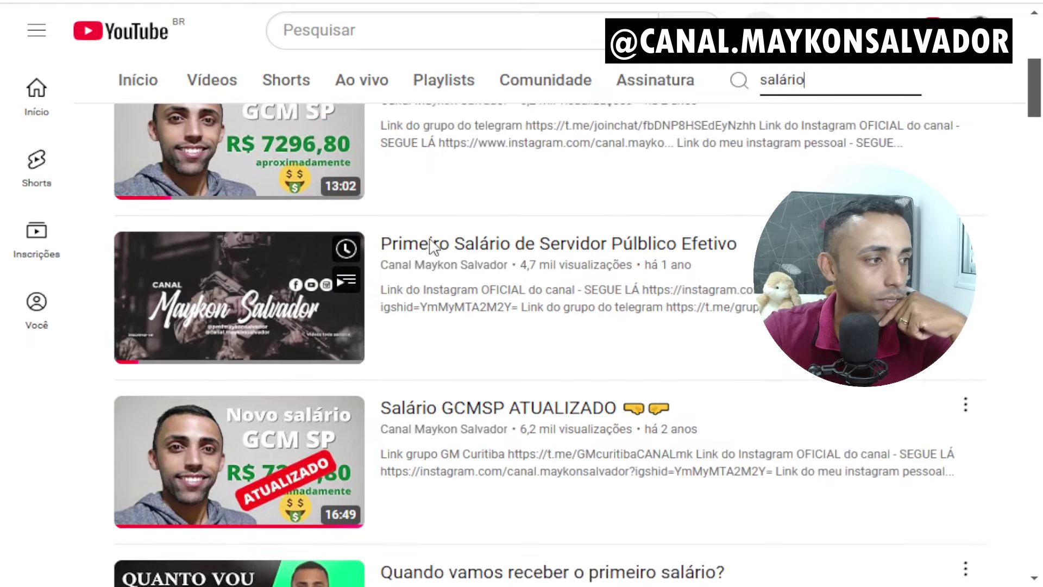
- Open the channel video "Primeiro Salário de Servidor Púlblico Efetivo" from the results and mute its sound
mouse_move(274, 307)
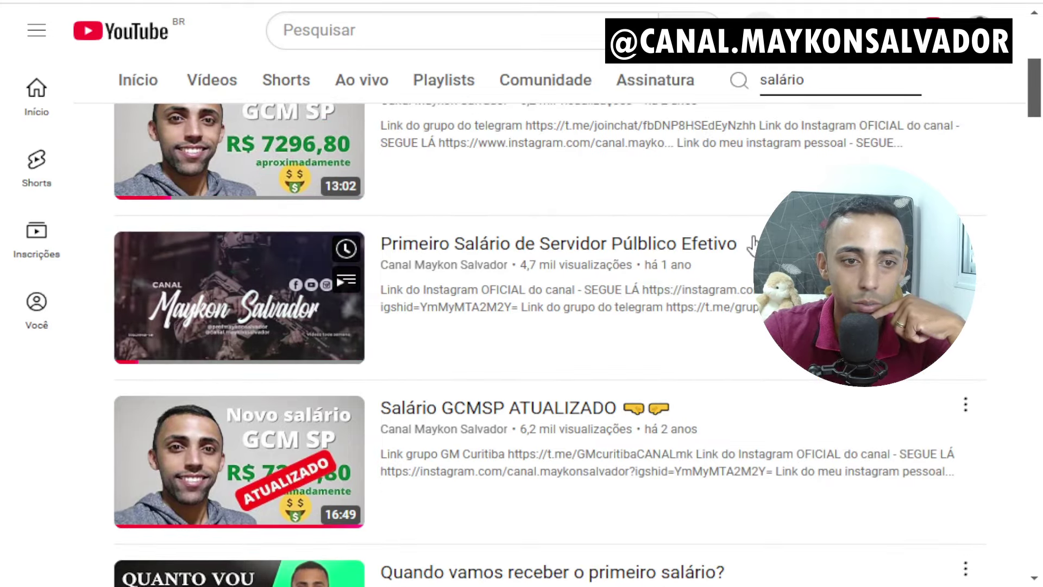
mouse_move(538, 431)
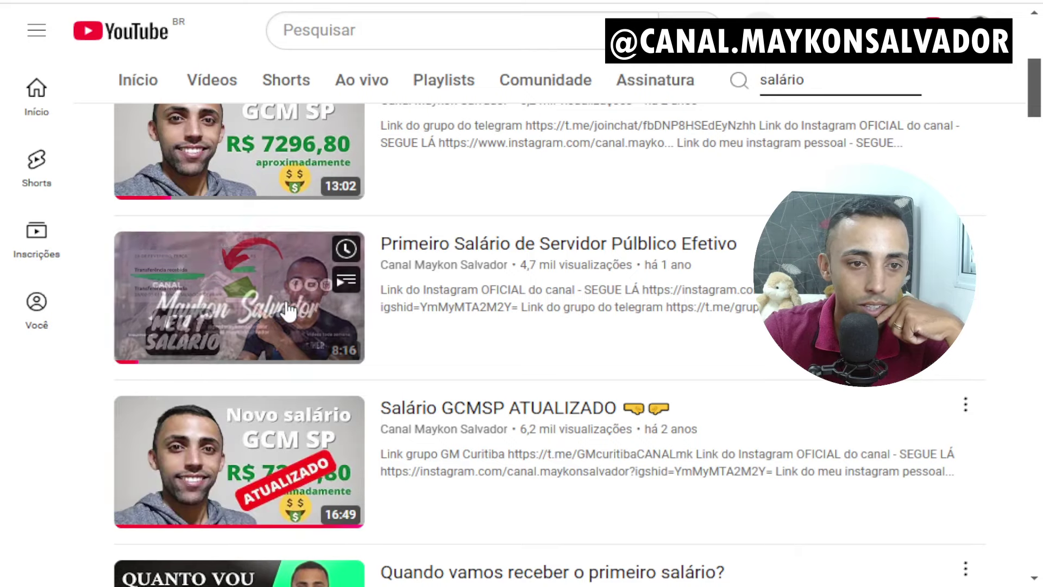
click(261, 288)
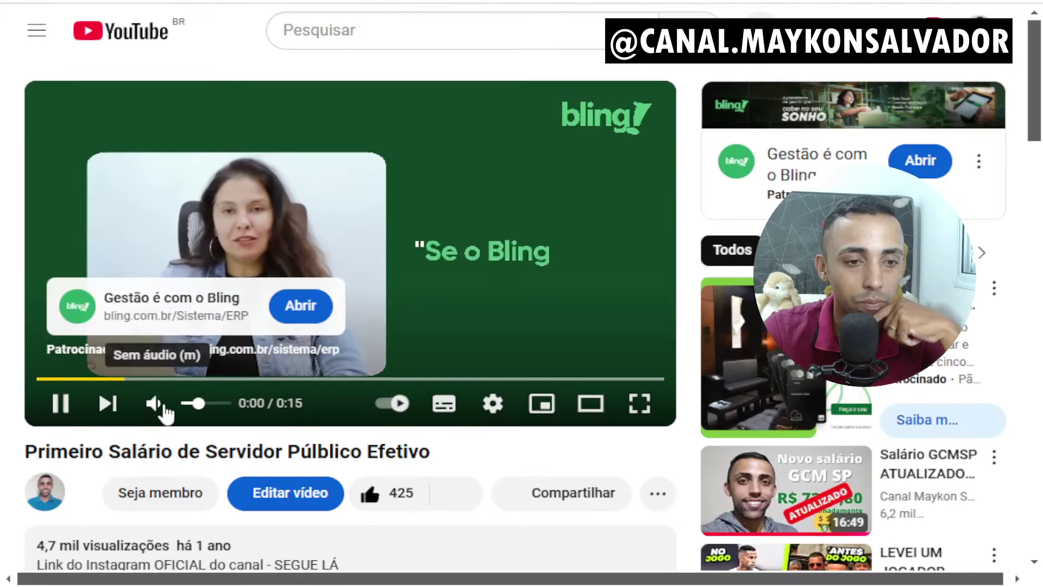
click(157, 404)
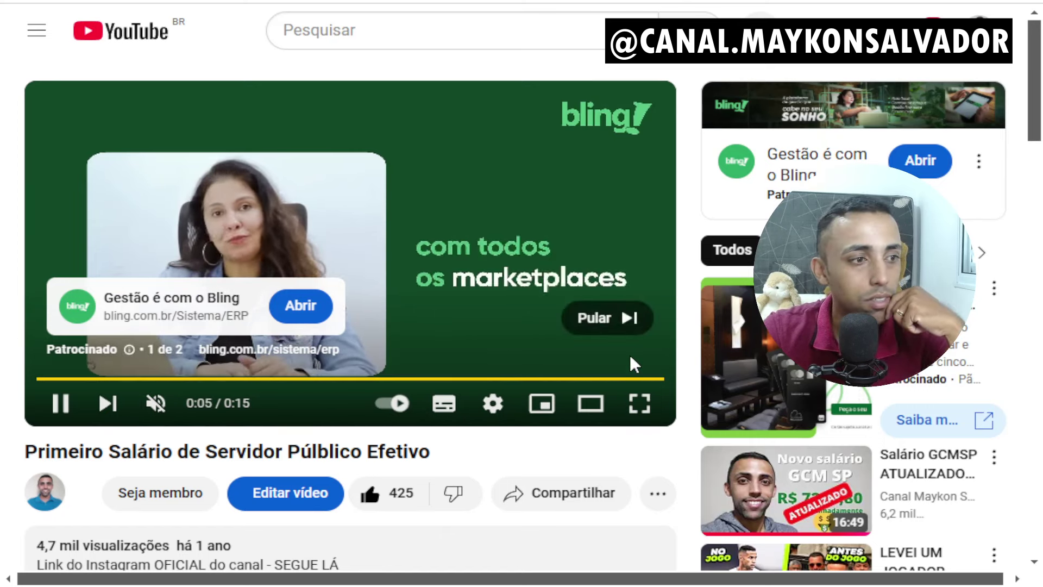
- Get past the ad and the Premium offer, and pause the video at about 6:33 on the February transfer
click(623, 321)
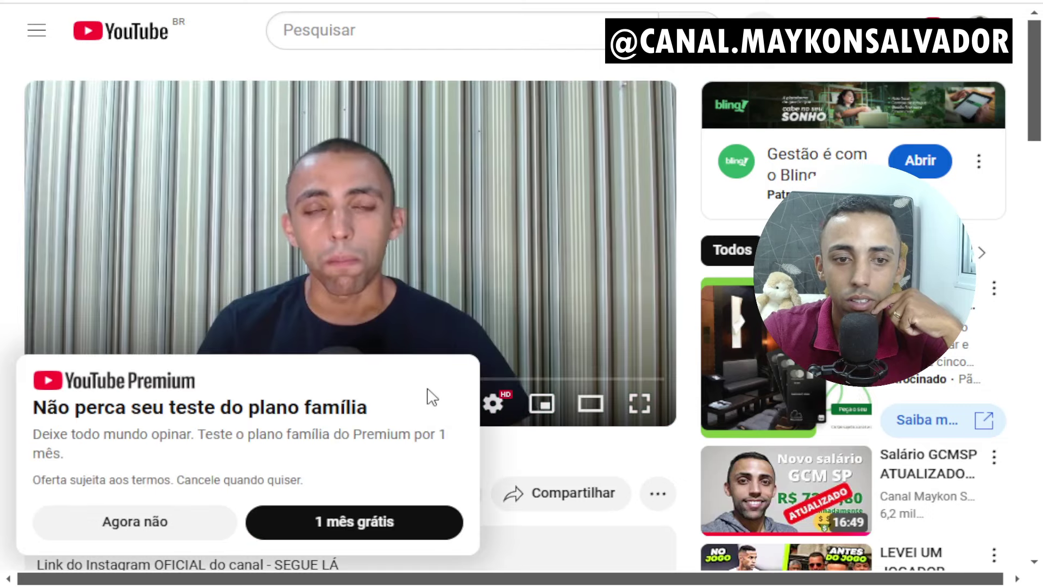
click(160, 524)
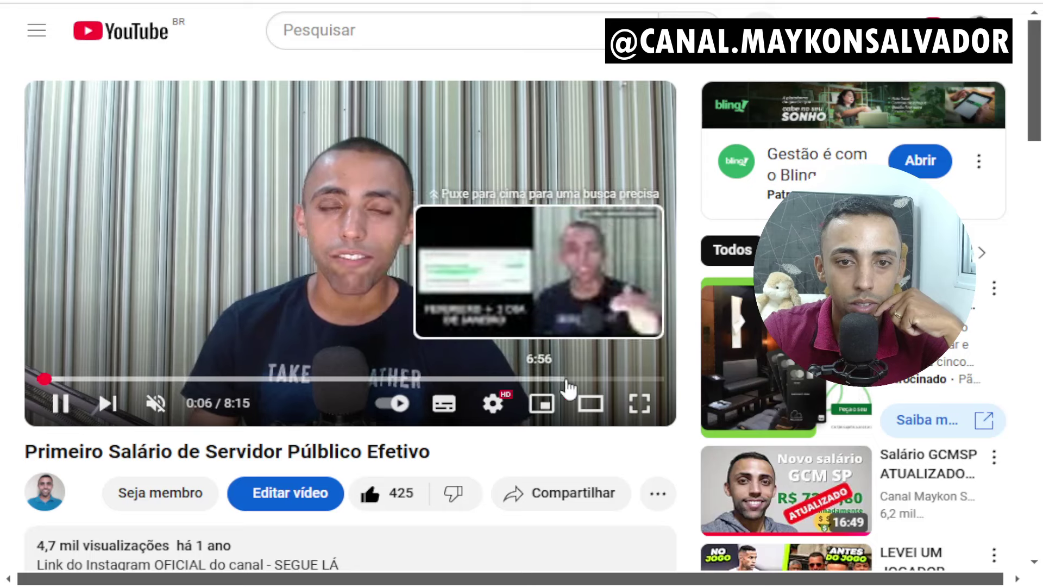
click(535, 379)
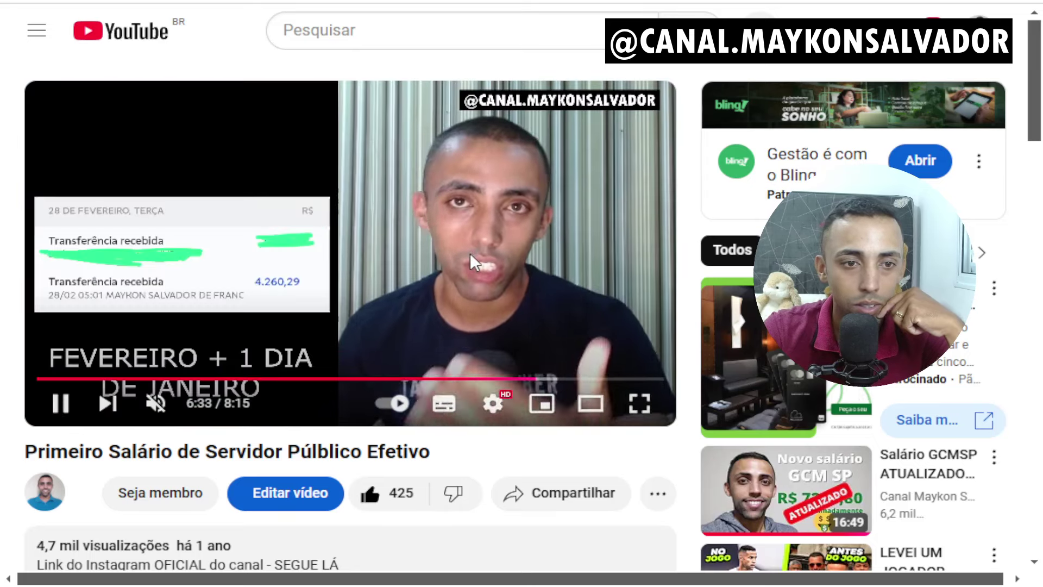
click(471, 252)
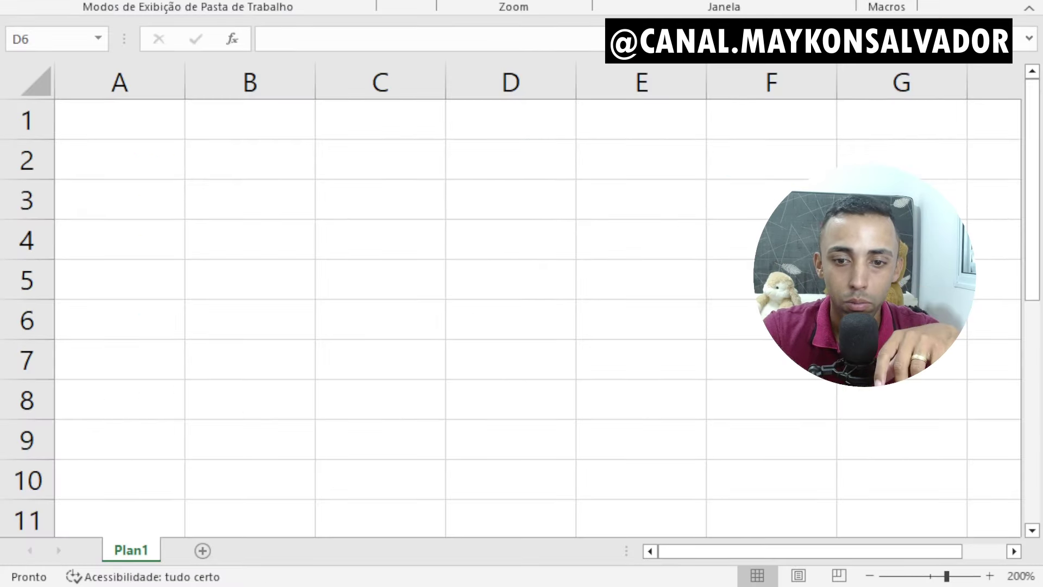
- In the blank Excel sheet, enter "Sálário 2023 - 4260,29" in A1 and merge and centre it across A1:C1
click(141, 130)
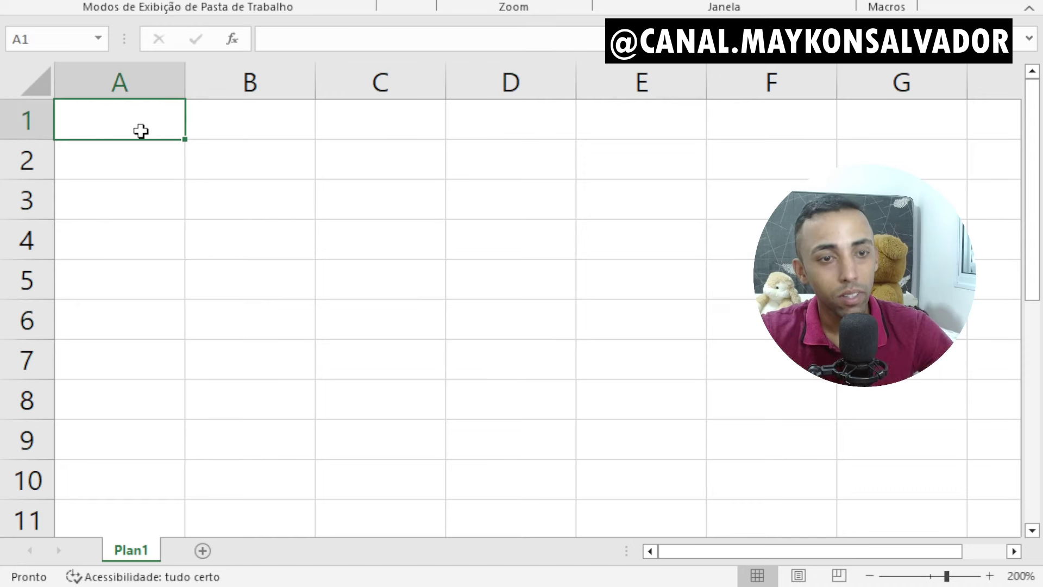
text(s)
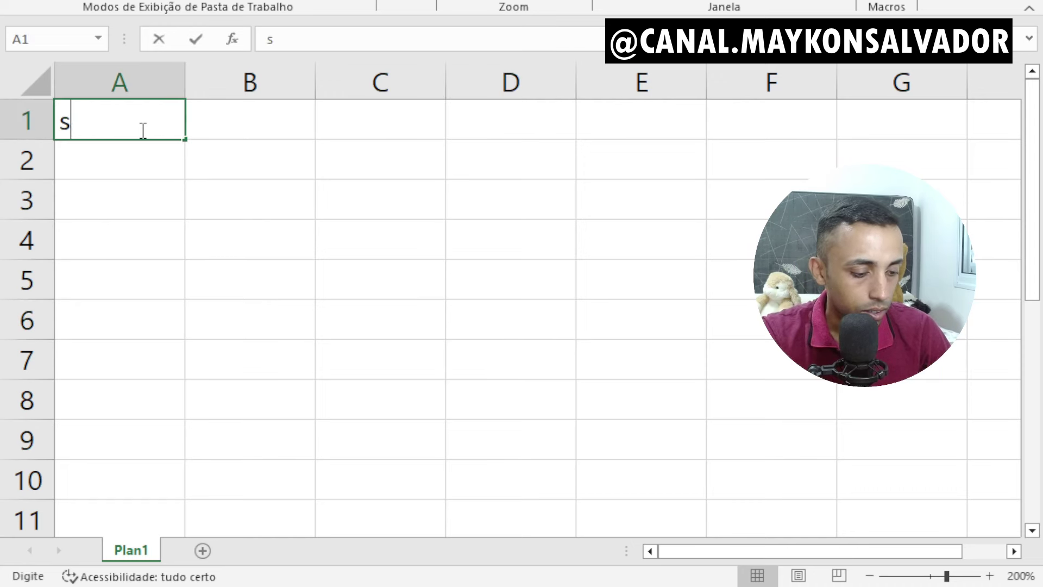
text(álário)
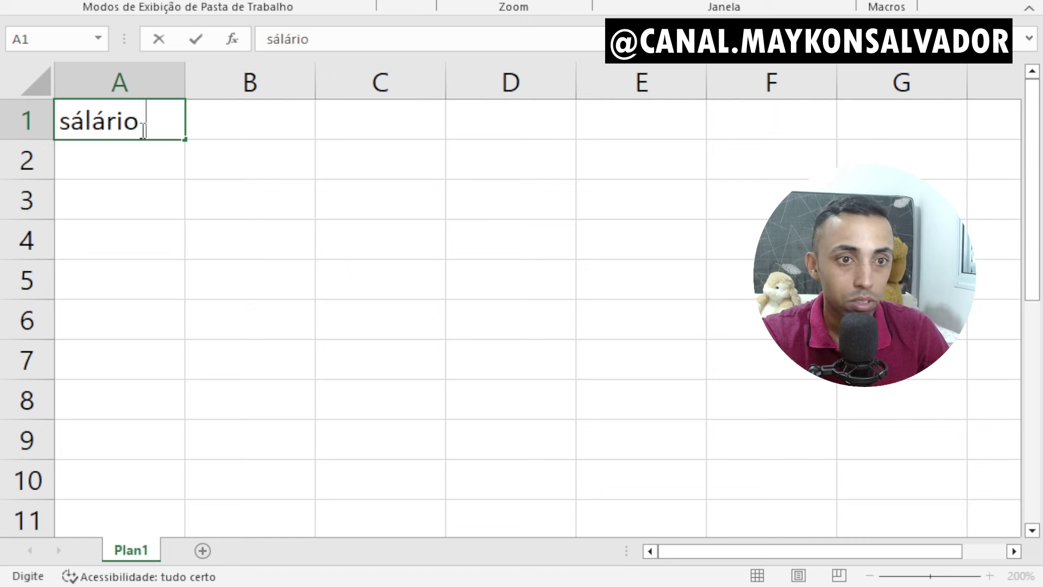
text( 2023)
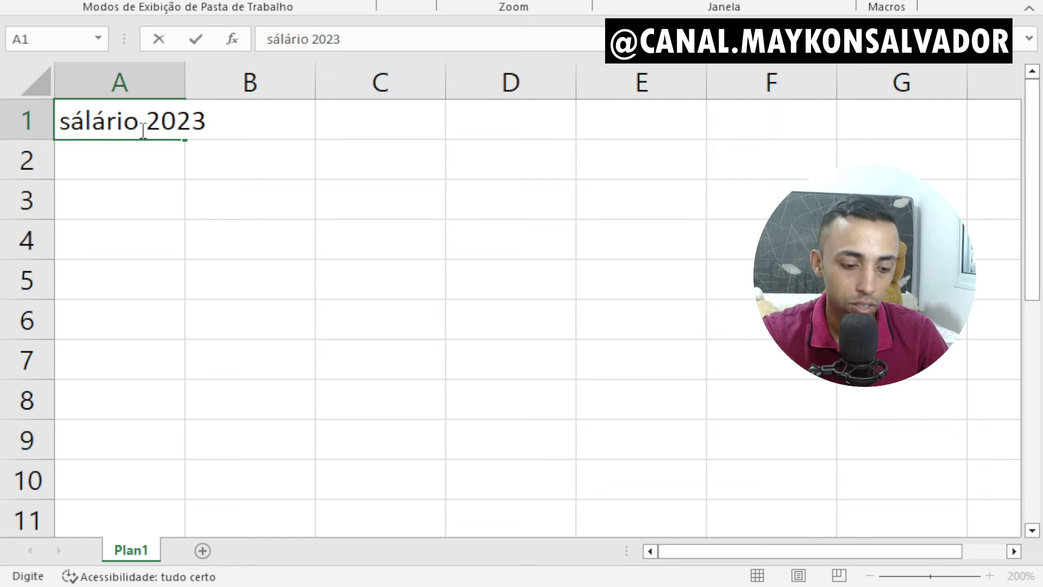
text( - )
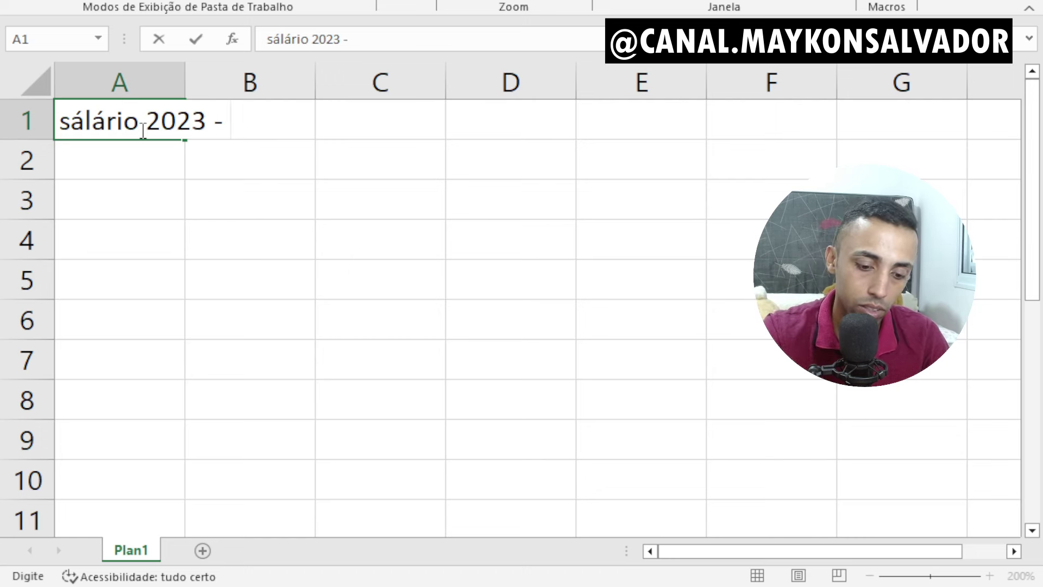
text(42)
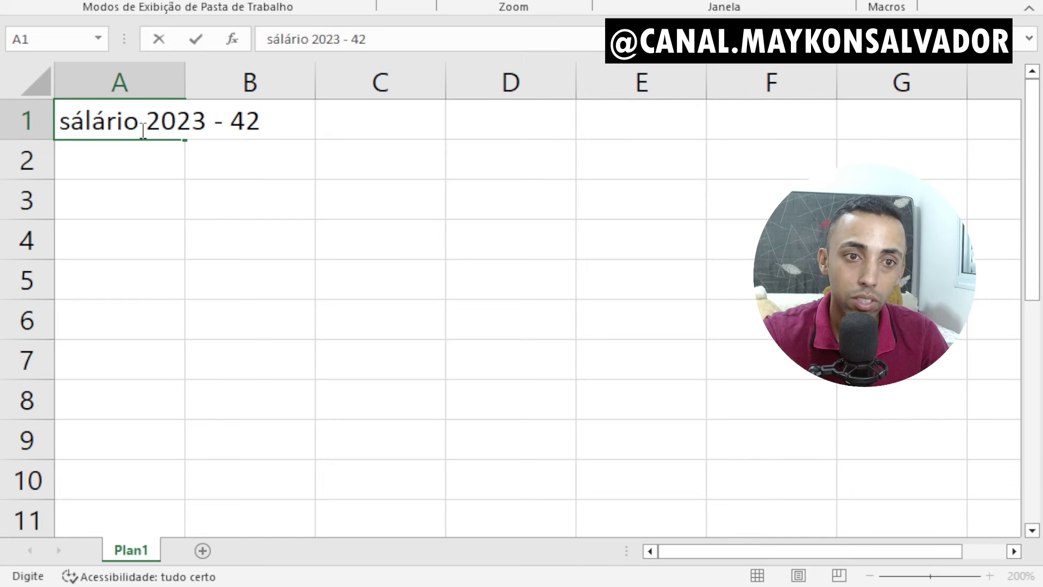
text(60,)
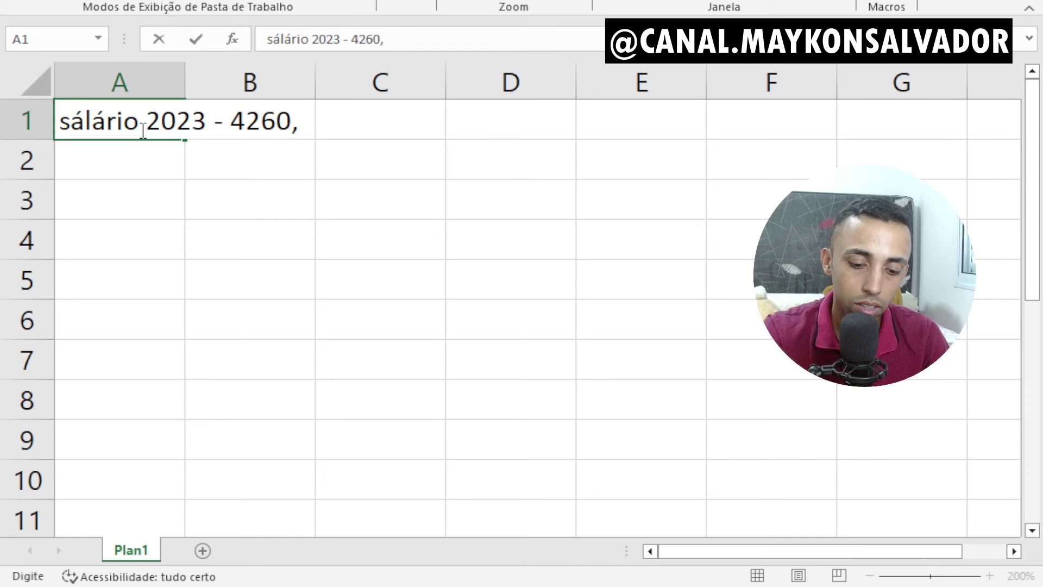
text(29)
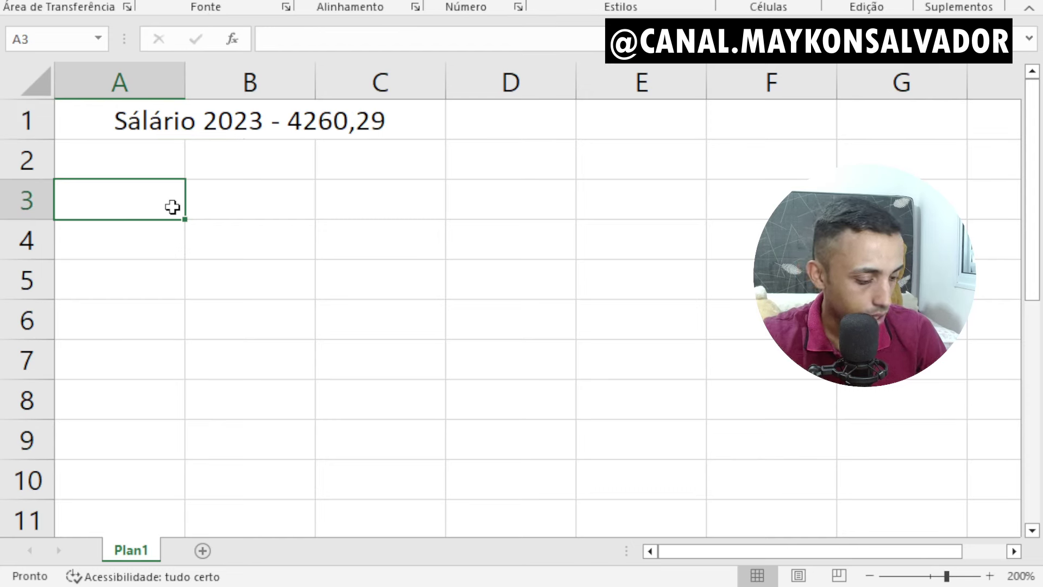
- Enter the label "auxílio alimentação" in cell A3
text(aux)
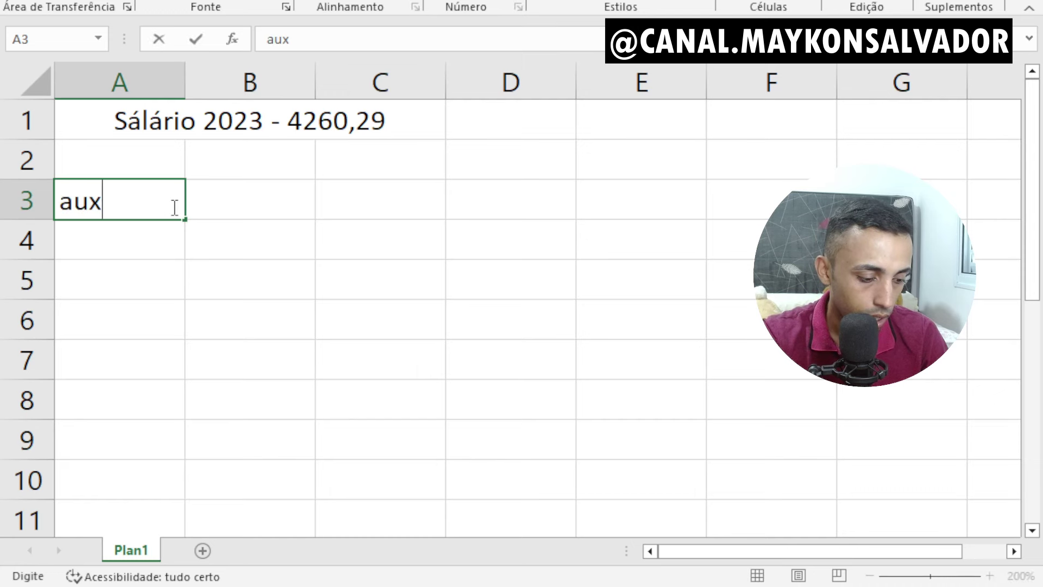
text(ílio alimentação)
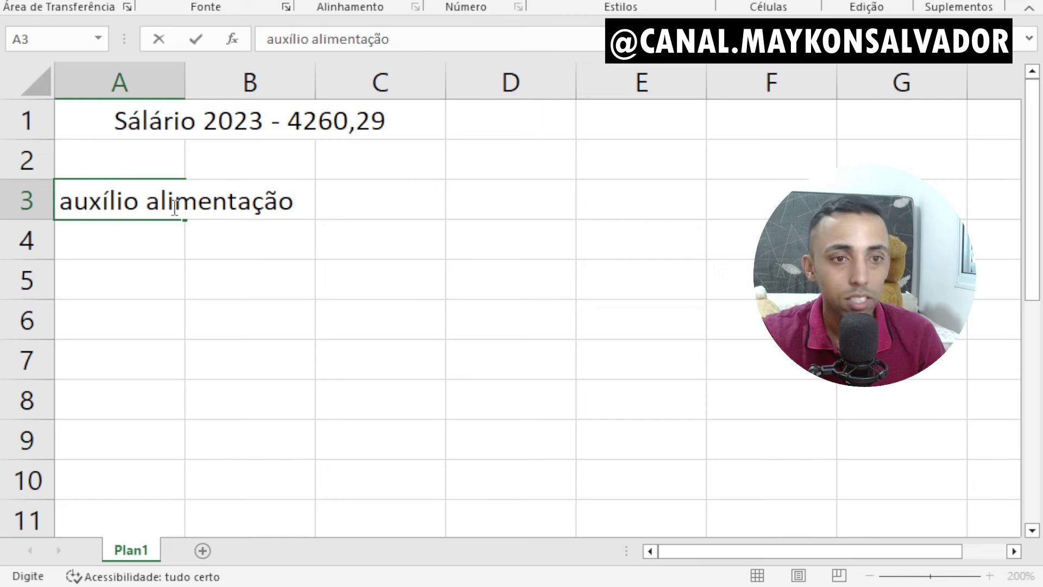
click(162, 193)
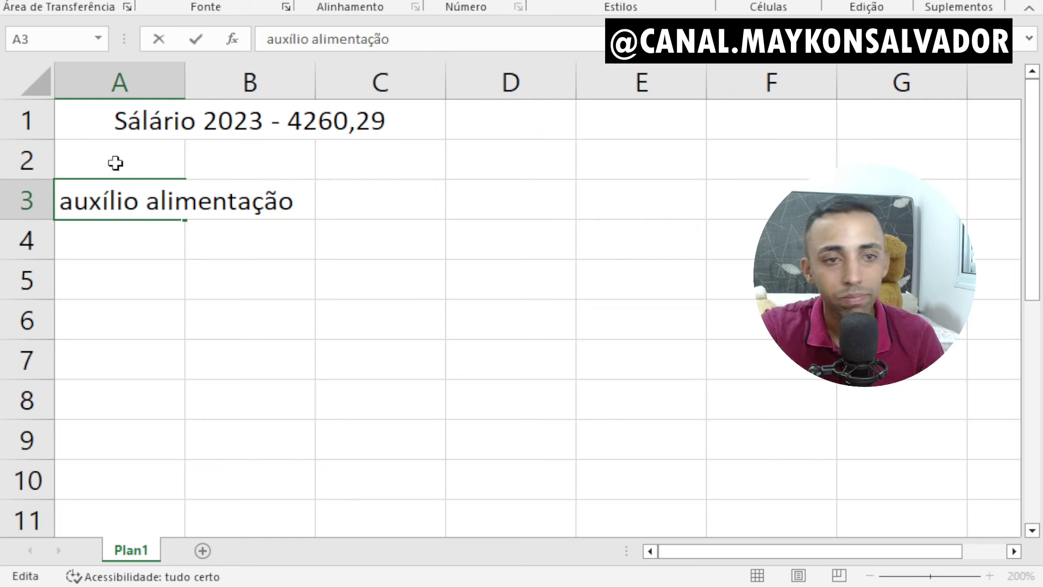
click(334, 203)
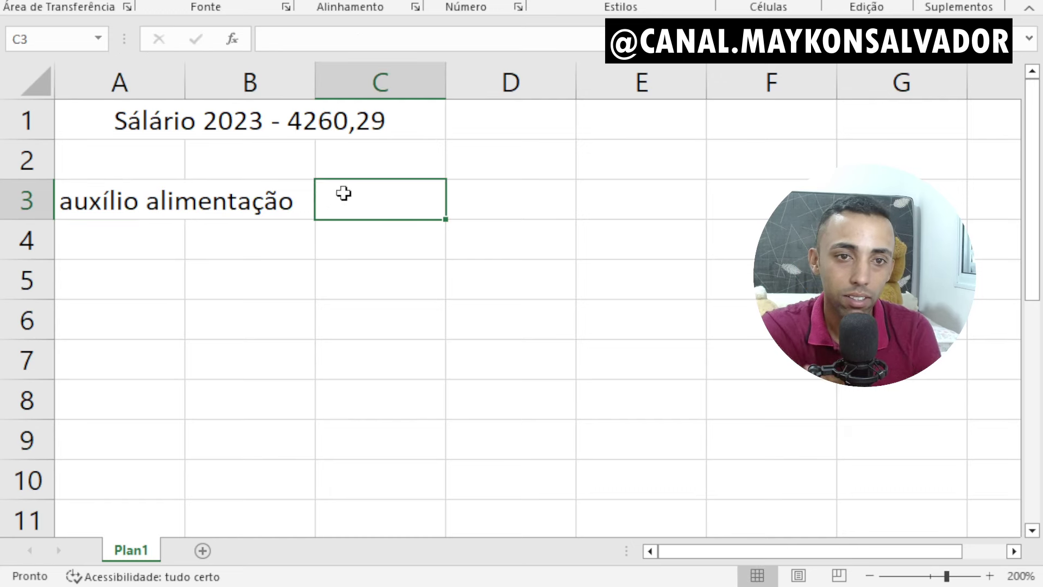
- Insert "fevereiro" before 2023 in the title in cell A1
click(121, 123)
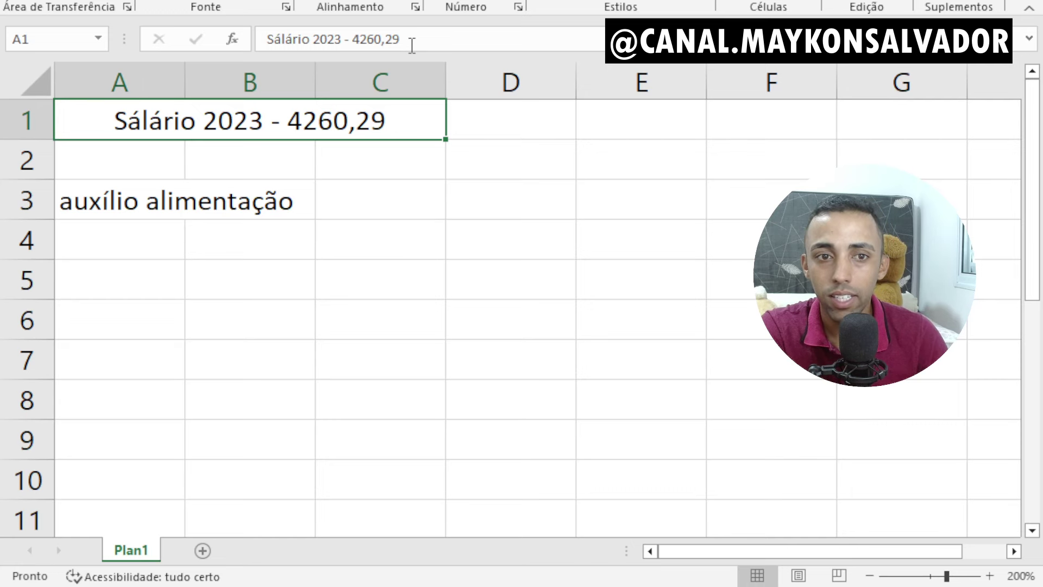
click(370, 210)
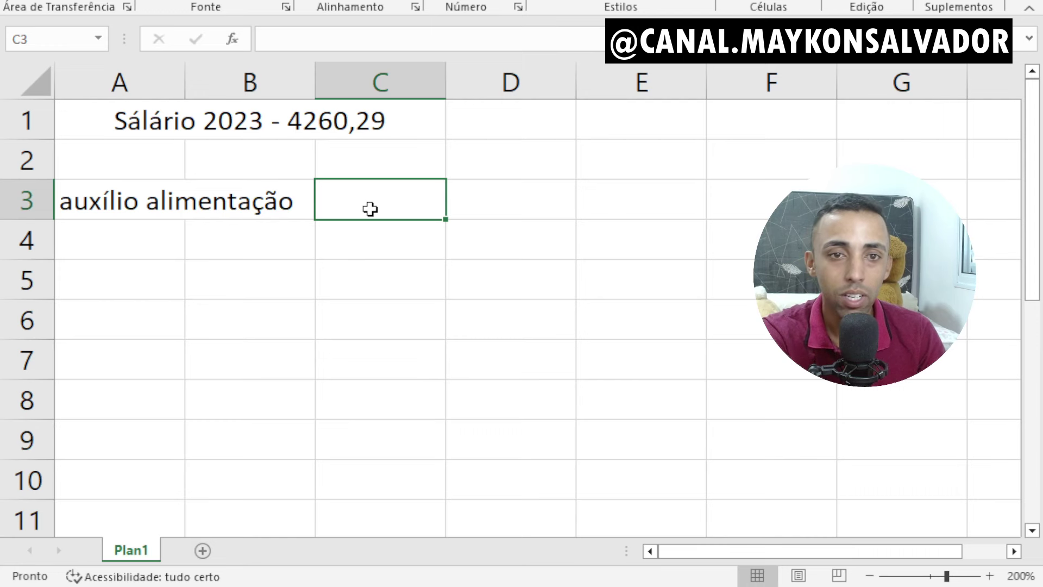
click(290, 121)
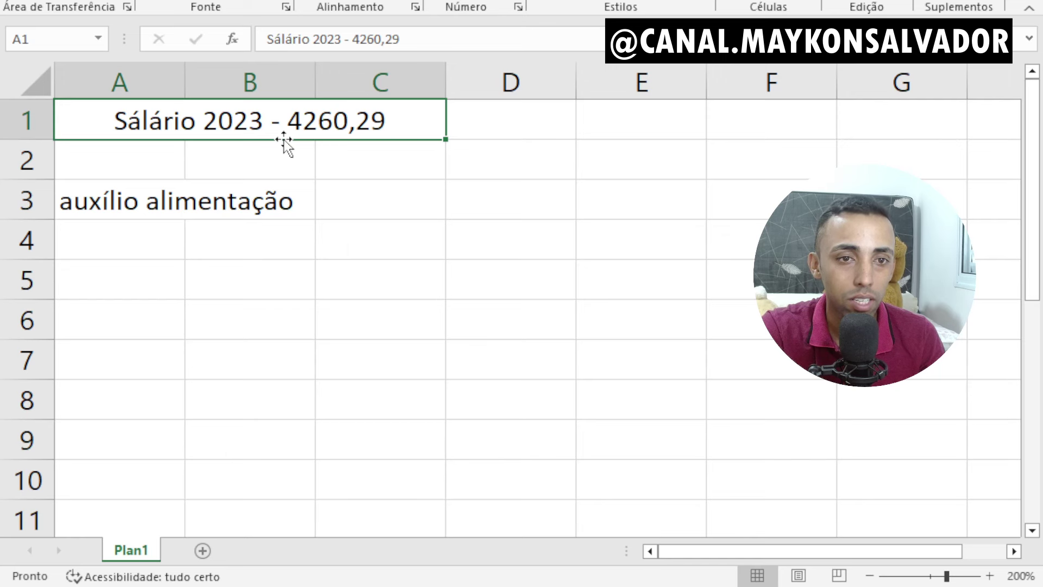
double_click(218, 124)
double_click(205, 125)
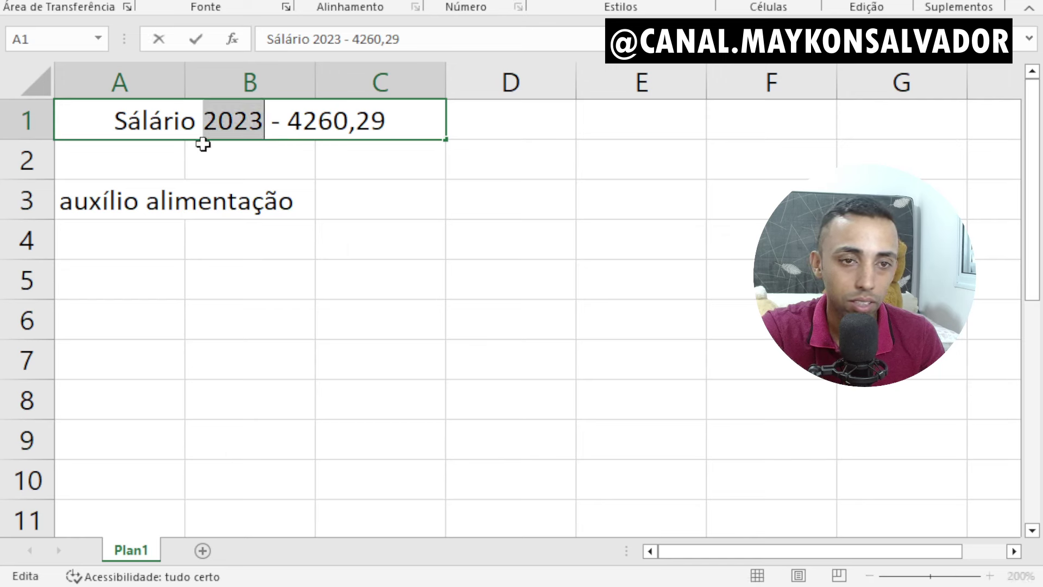
click(196, 126)
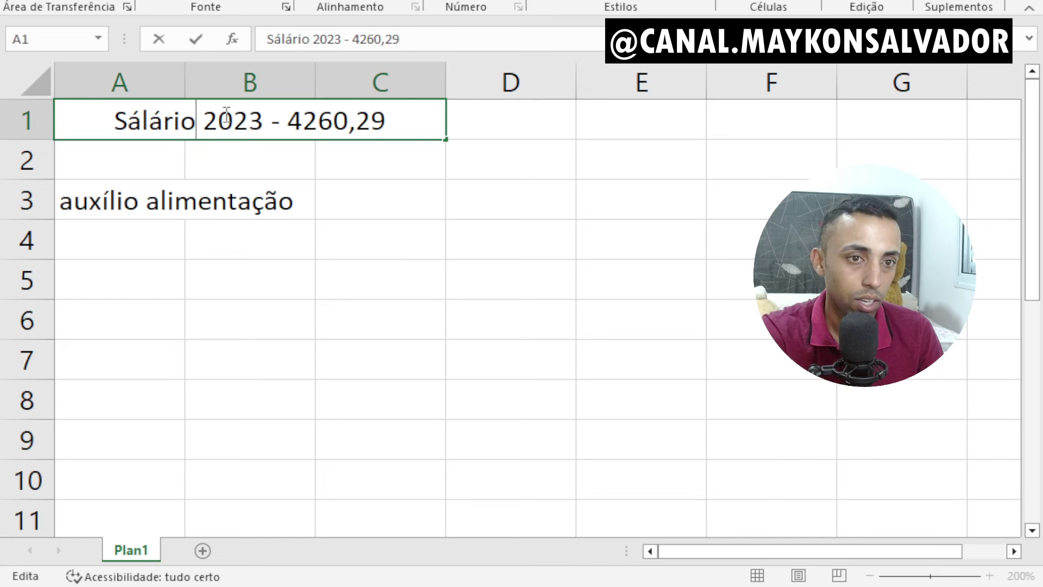
text(fevereir)
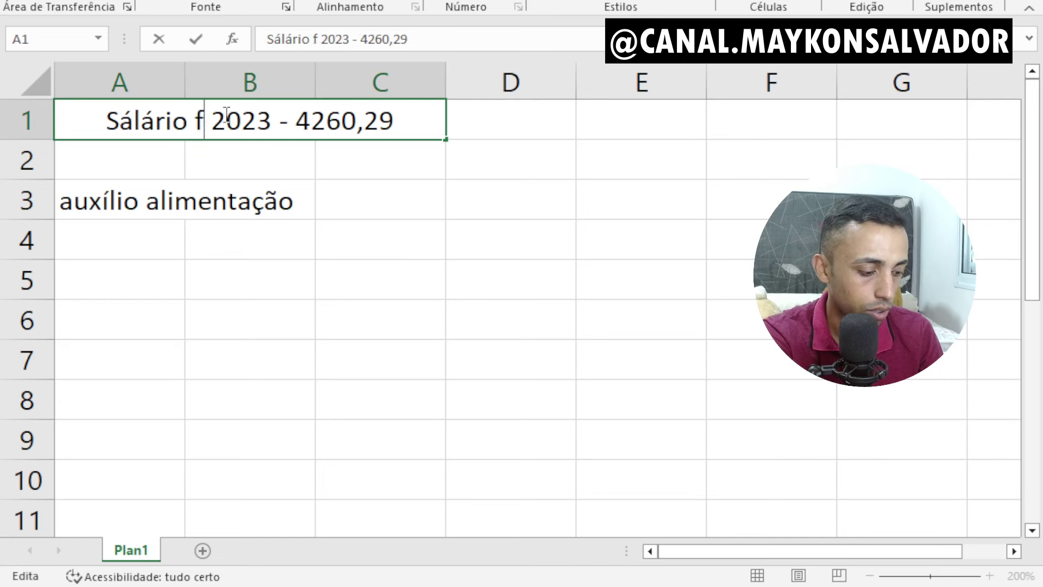
text(o)
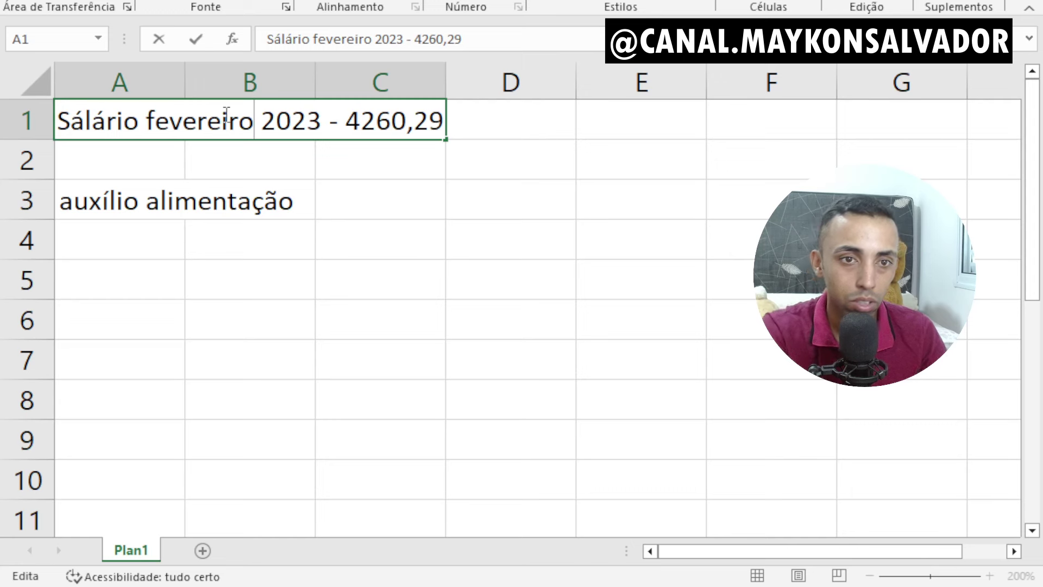
- Narrow column C slightly, then unmerge the row 1 title and left-align it in A1
click(531, 229)
mouse_move(446, 76)
mouse_down()
mouse_move(489, 77)
mouse_move(443, 65)
mouse_up()
drag(132, 135, 478, 125)
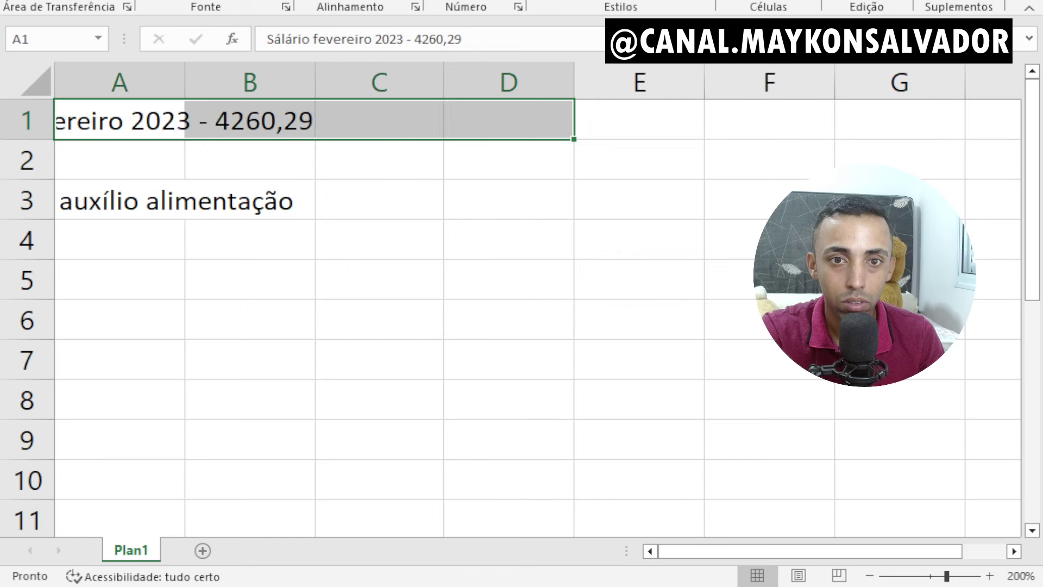
click(445, 276)
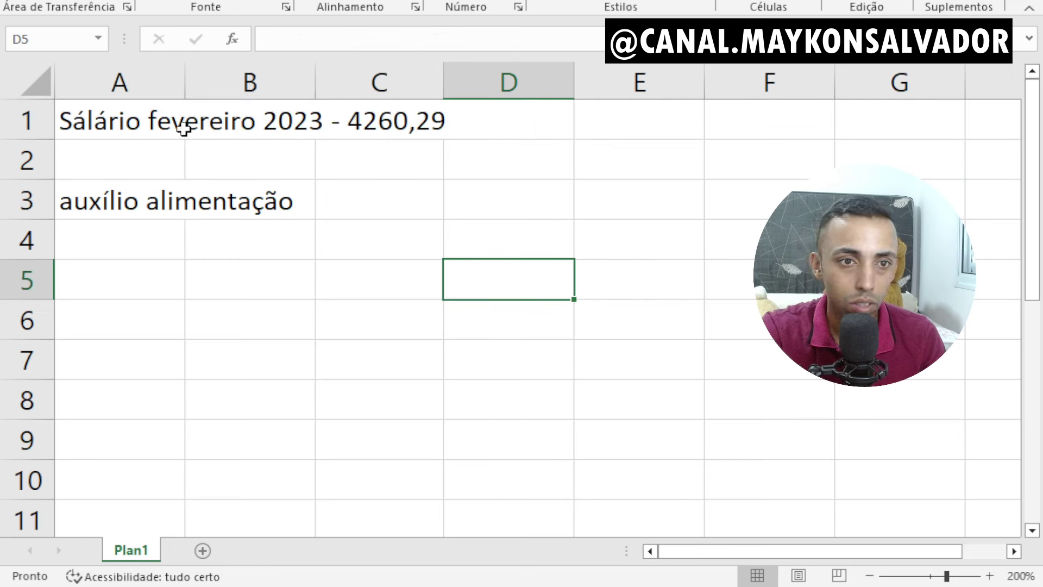
- Correct the first word of A1 to "Salário" and capitalise the A3 label as "Auxílio Alimentação"
click(108, 122)
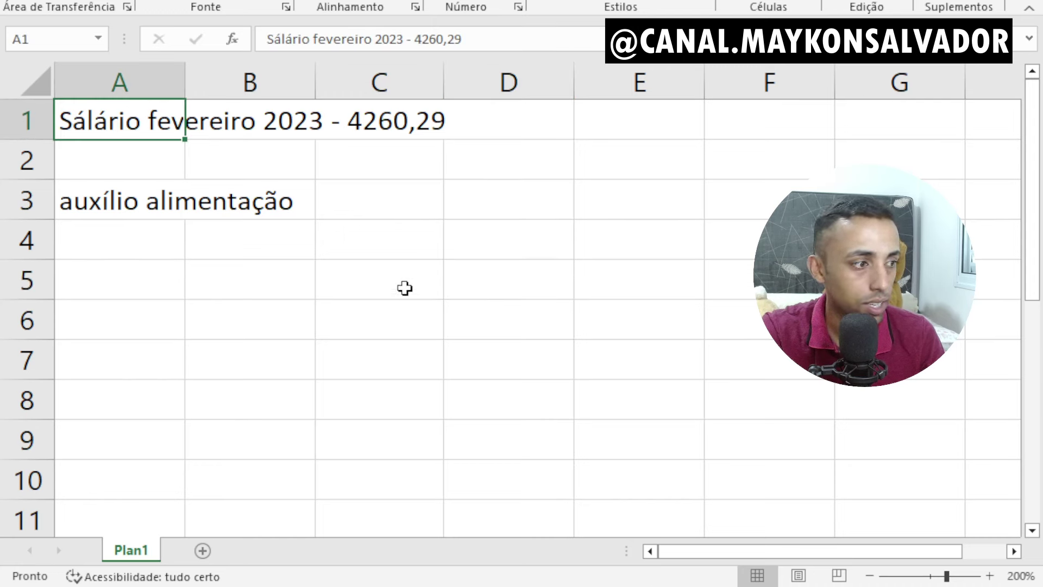
click(379, 199)
click(69, 201)
double_click(70, 202)
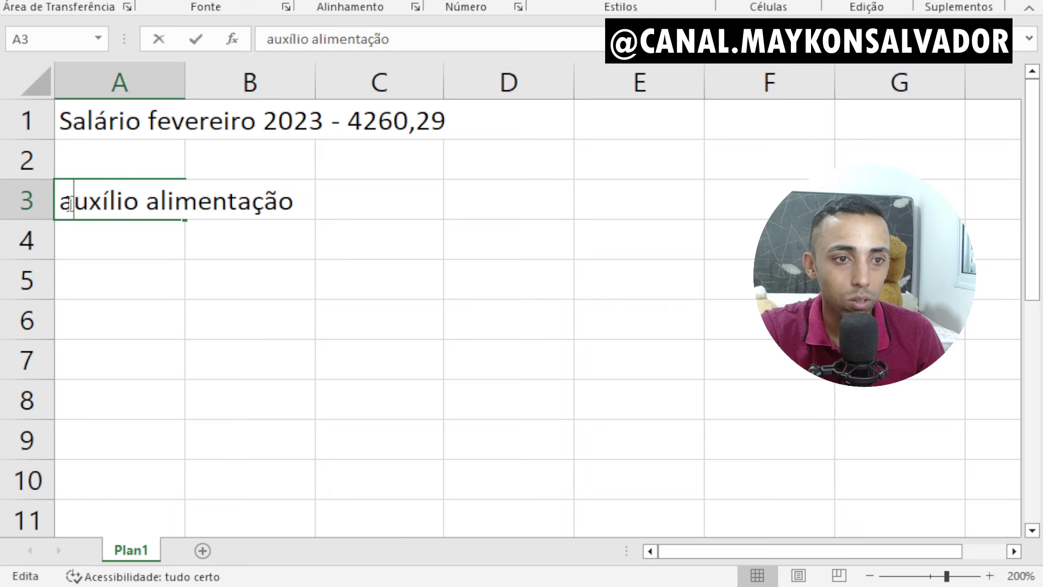
key(BackSpace)
text(A)
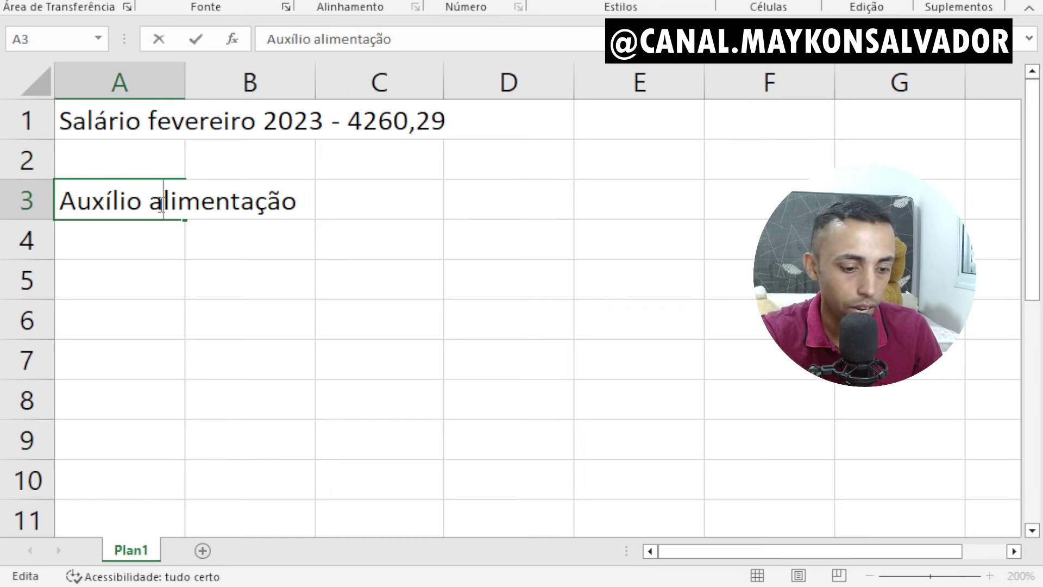
key(BackSpace)
text(A)
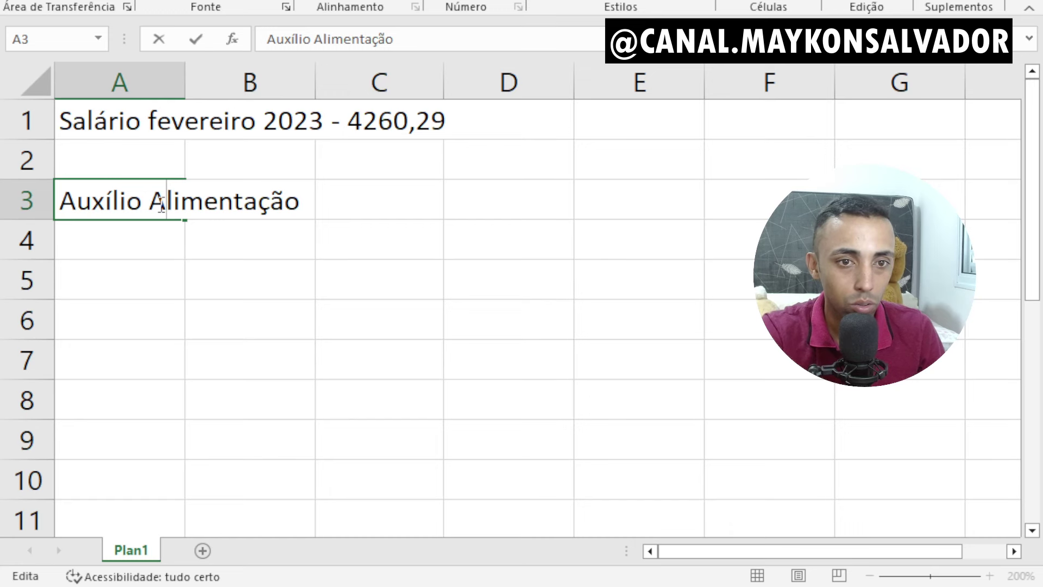
- Enter 596,20 in cell C3 as the food allowance amount
click(374, 207)
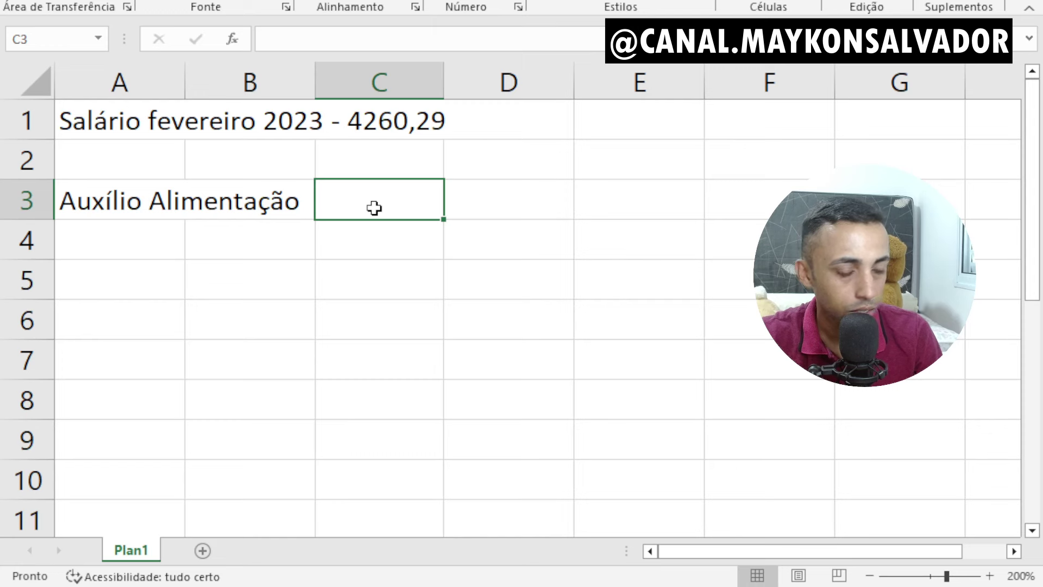
text(596,)
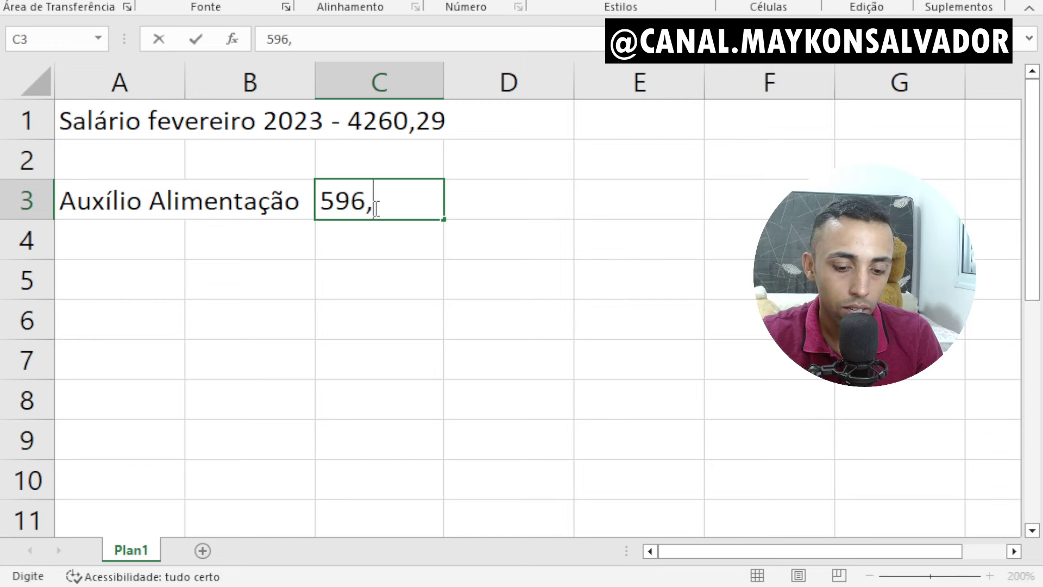
text(20)
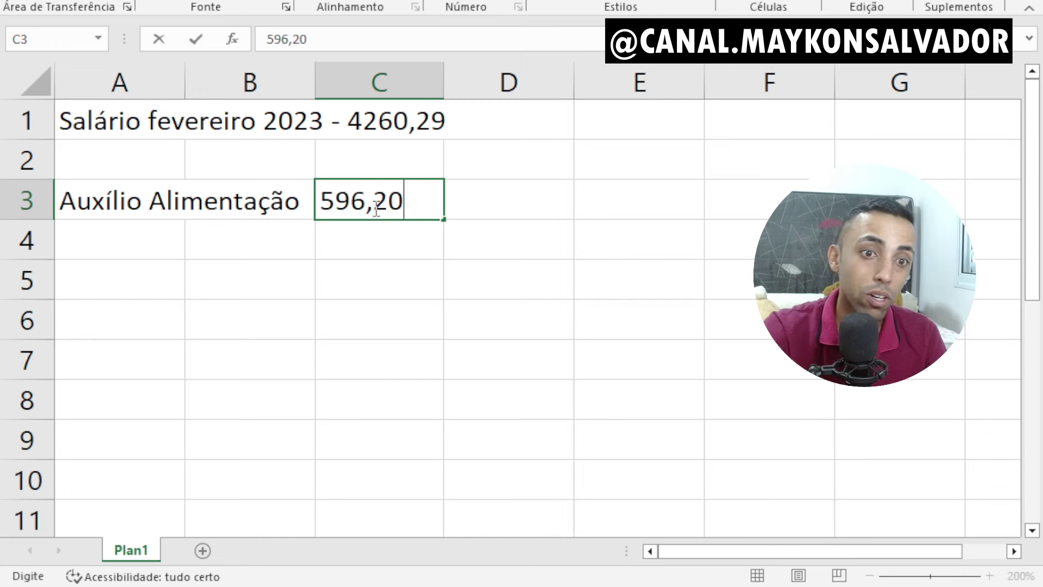
- Insert two blank rows above row 2, between the title and the food allowance line
click(12, 161)
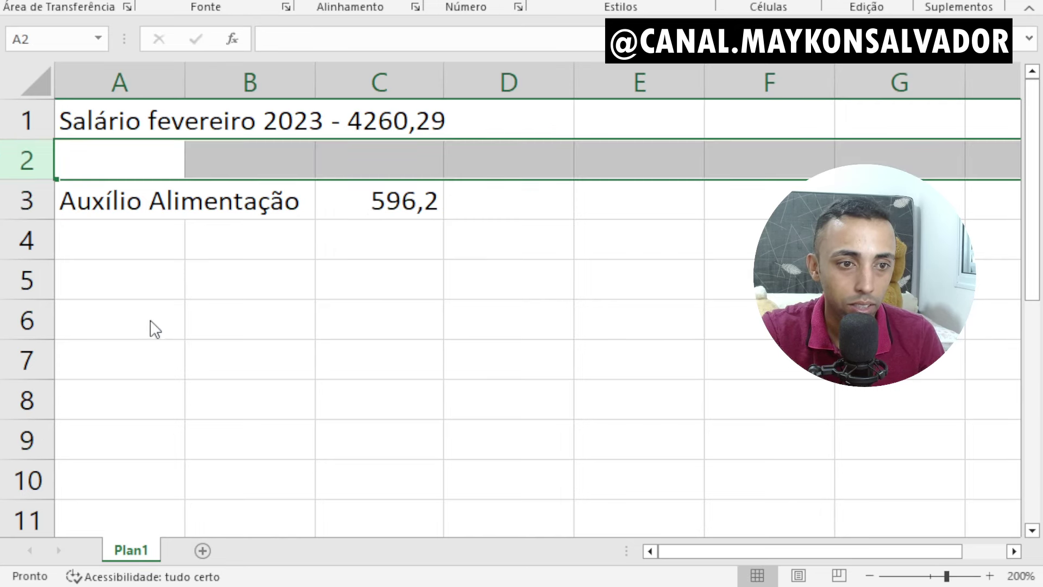
key(ctrl+plus)
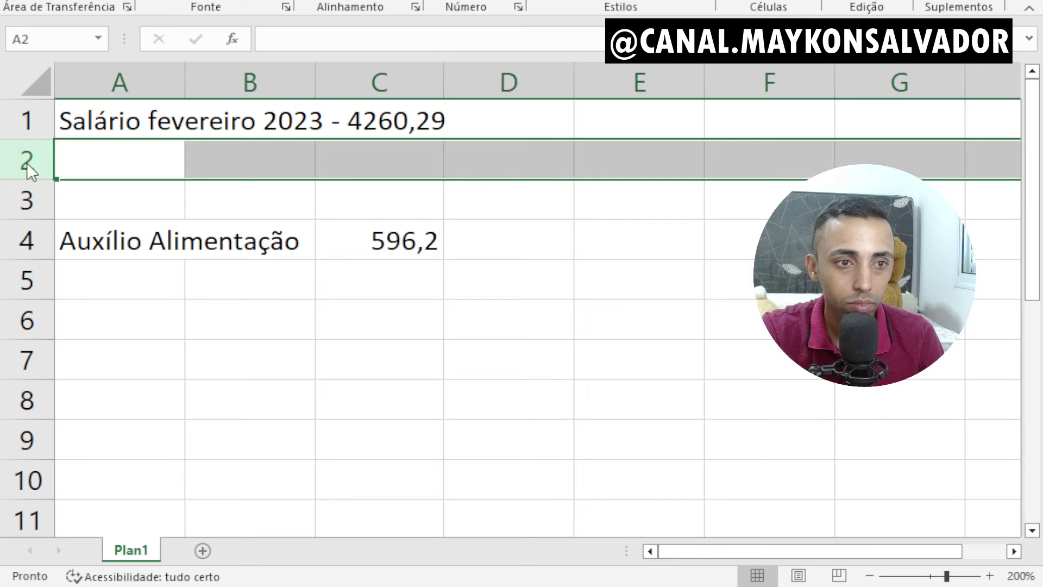
key(ctrl+plus)
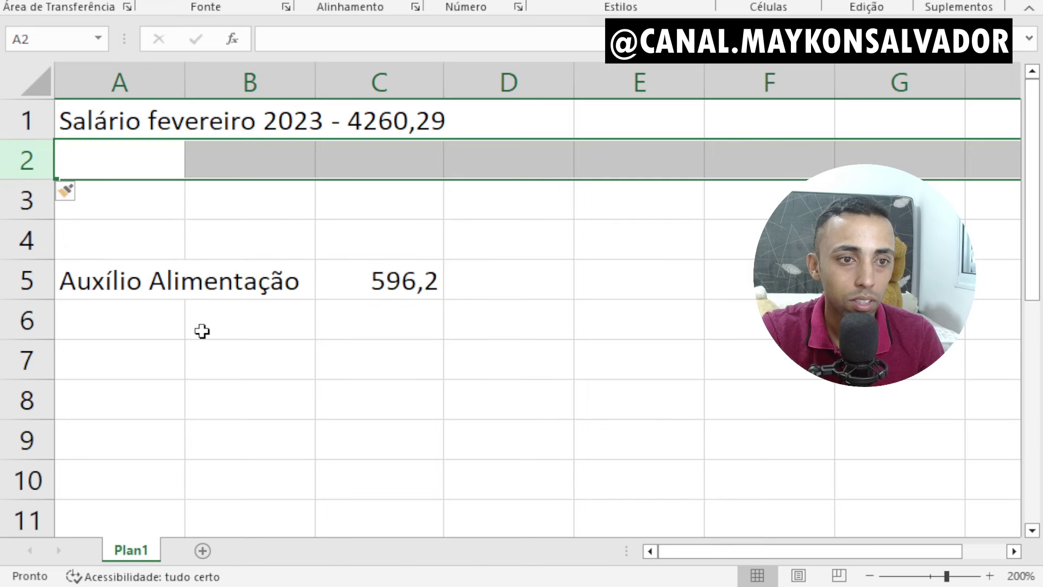
click(203, 331)
- Enter the heading "Salário no Curso d Formação" in cell A3
click(101, 205)
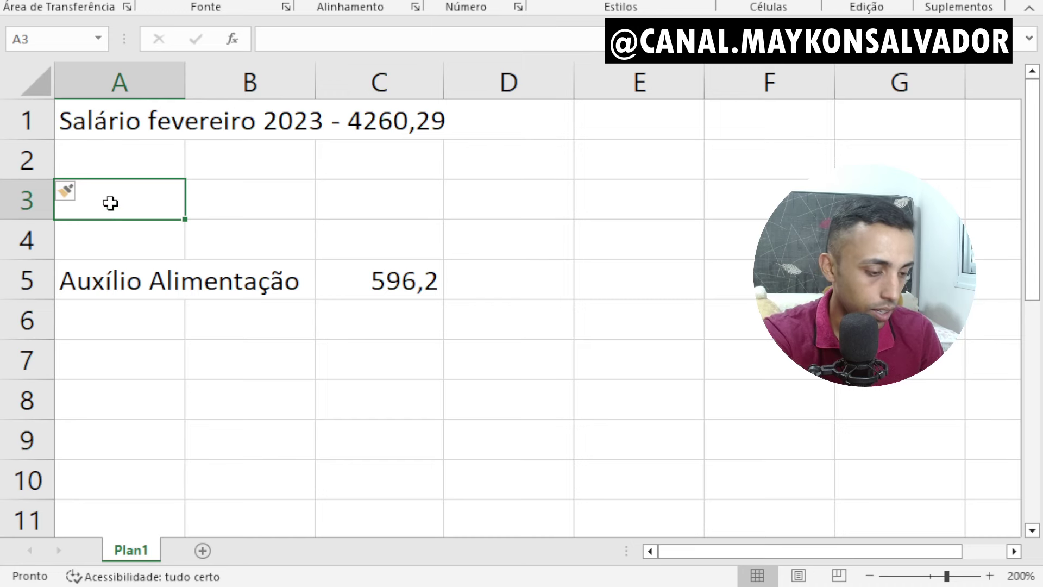
text(Salário)
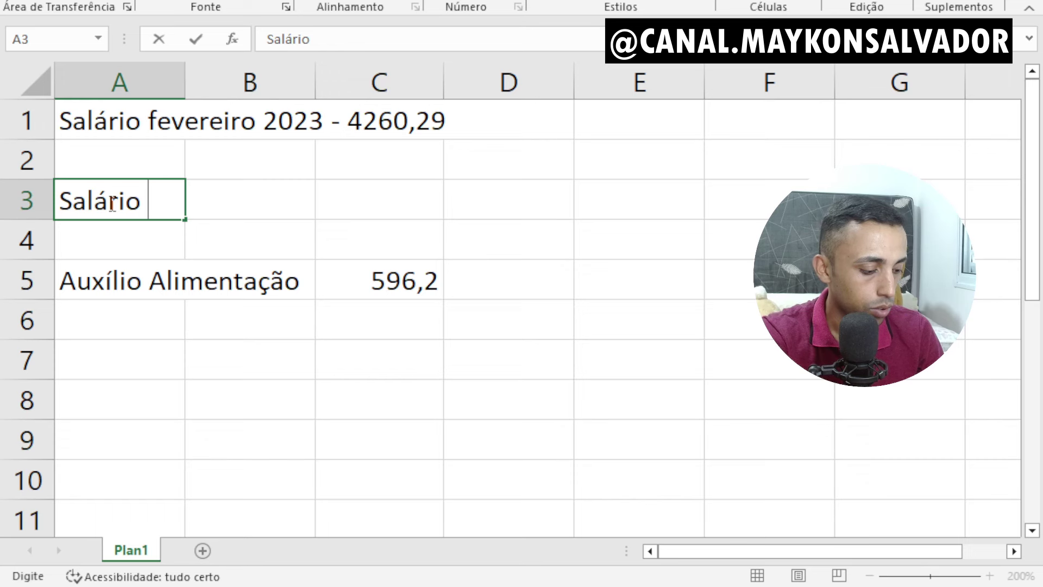
text( no Curso d Forma)
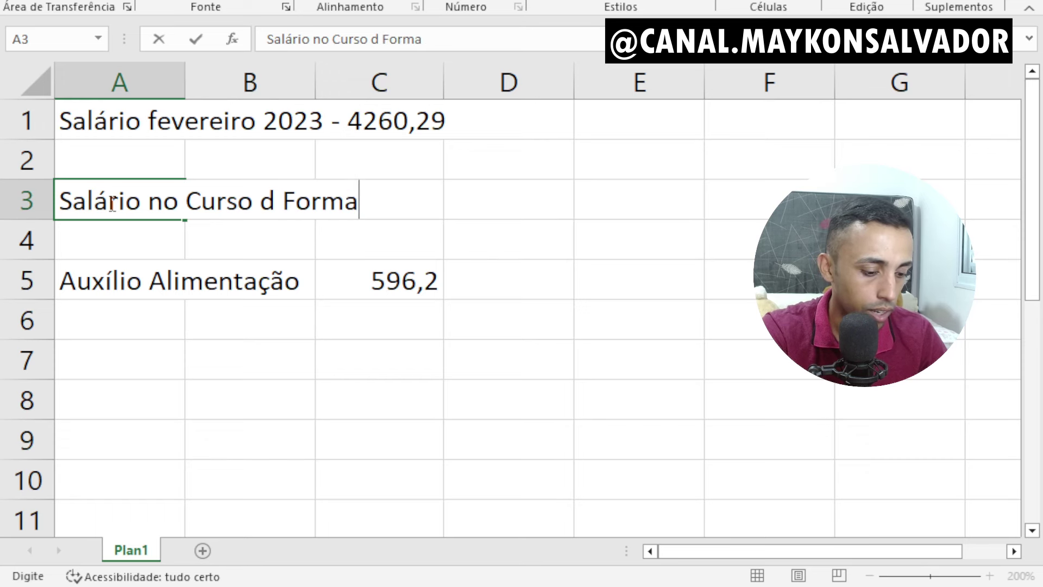
text(ção)
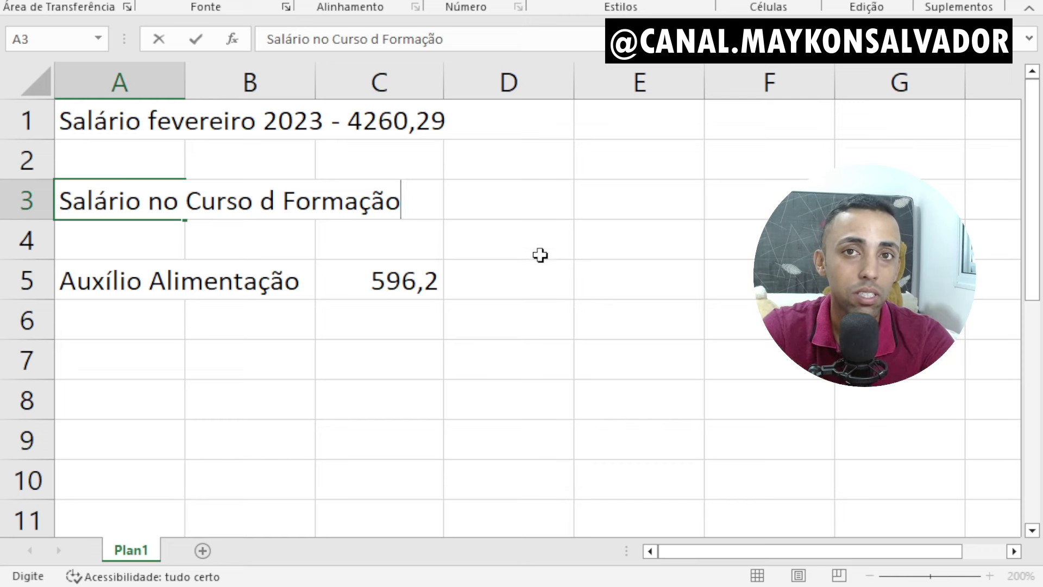
click(496, 287)
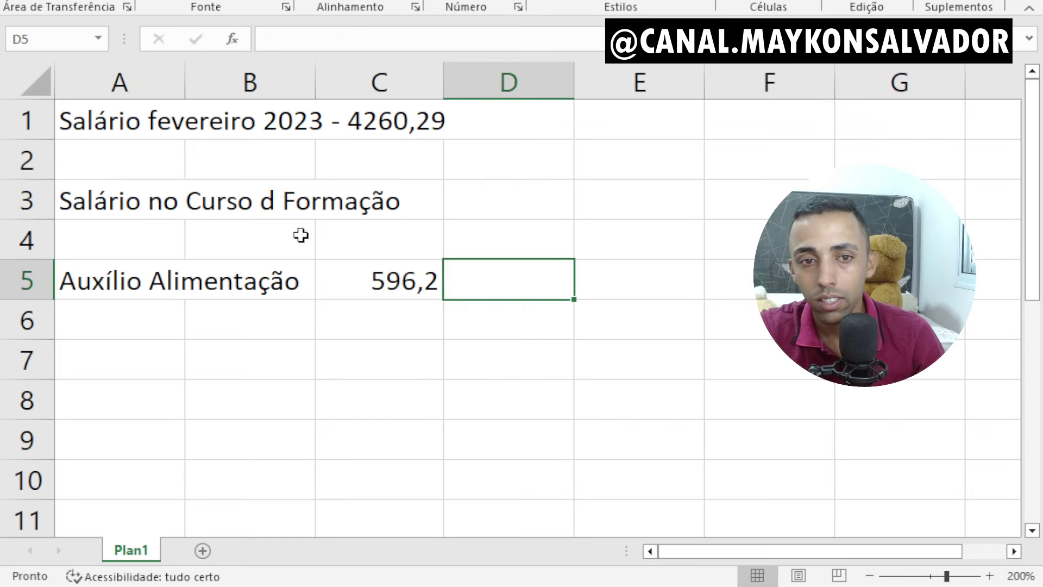
- Merge and centre the row 3 heading across cells A3 to C3
double_click(279, 206)
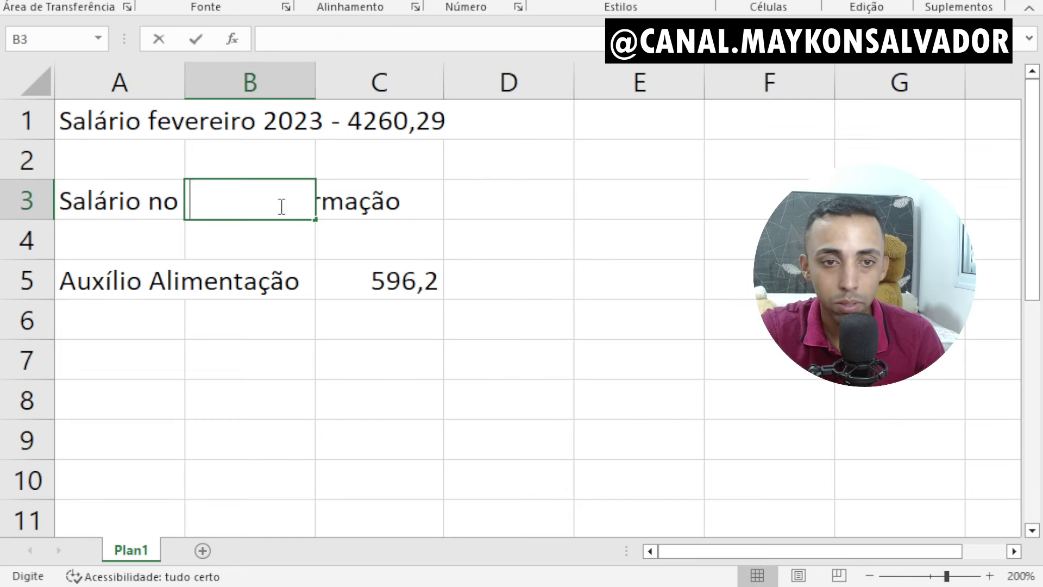
click(270, 254)
drag(128, 197, 347, 205)
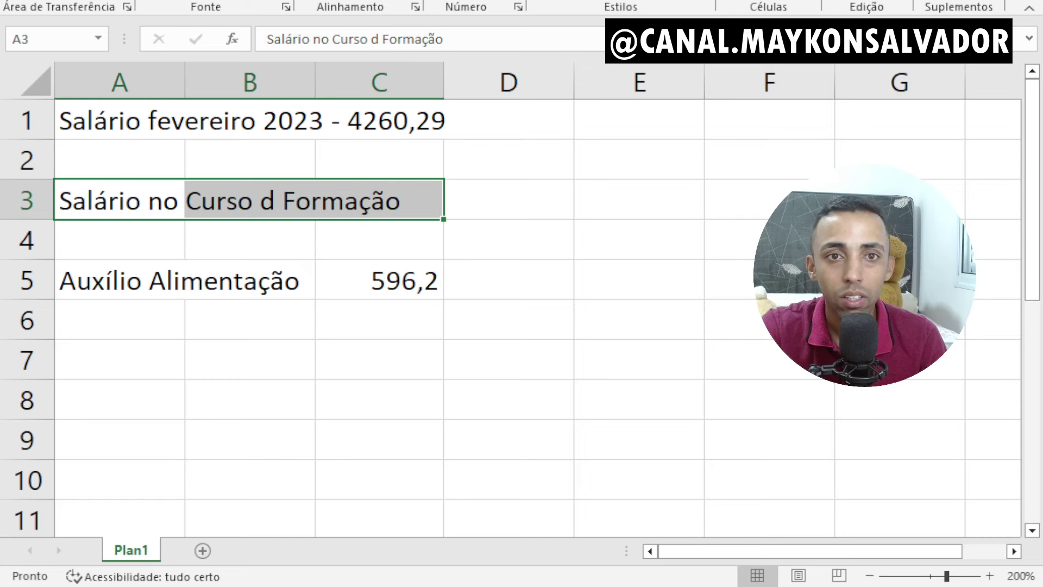
key(alt+h)
key(m)
key(c)
- Correct "d" to "de" in the merged heading so it reads "Salário no Curso de Formação"
double_click(301, 202)
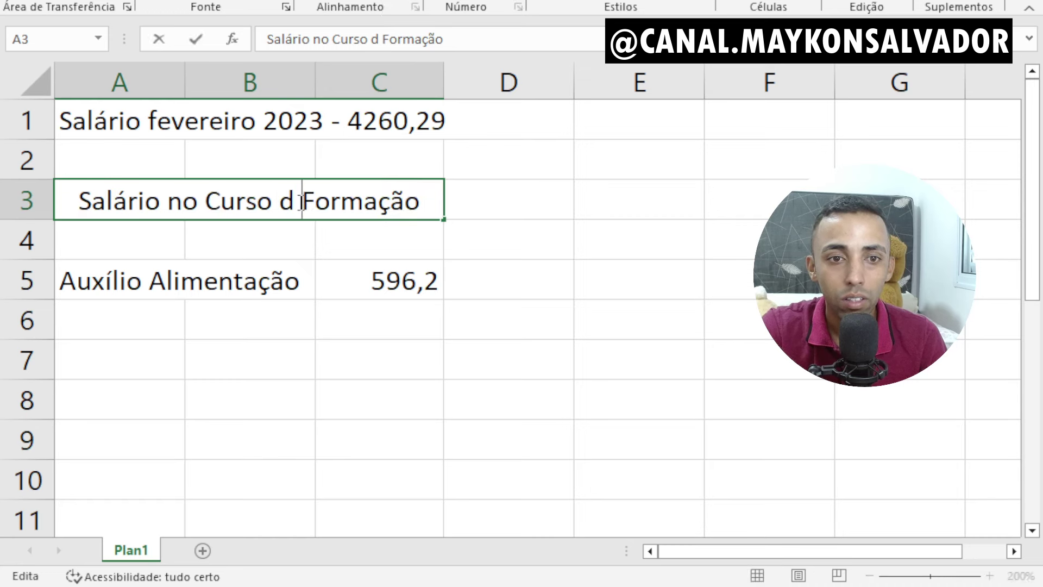
text(e)
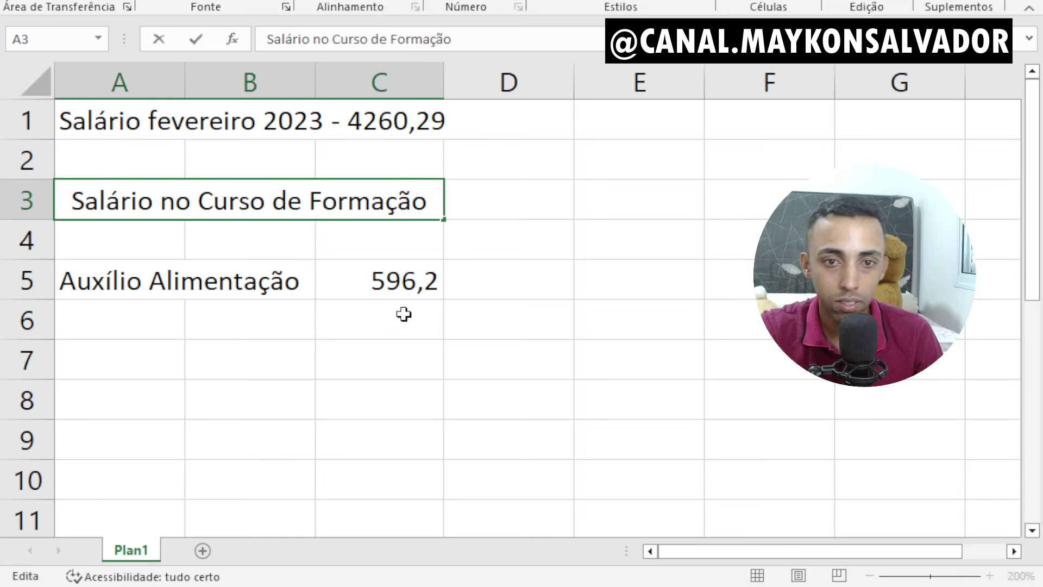
click(440, 359)
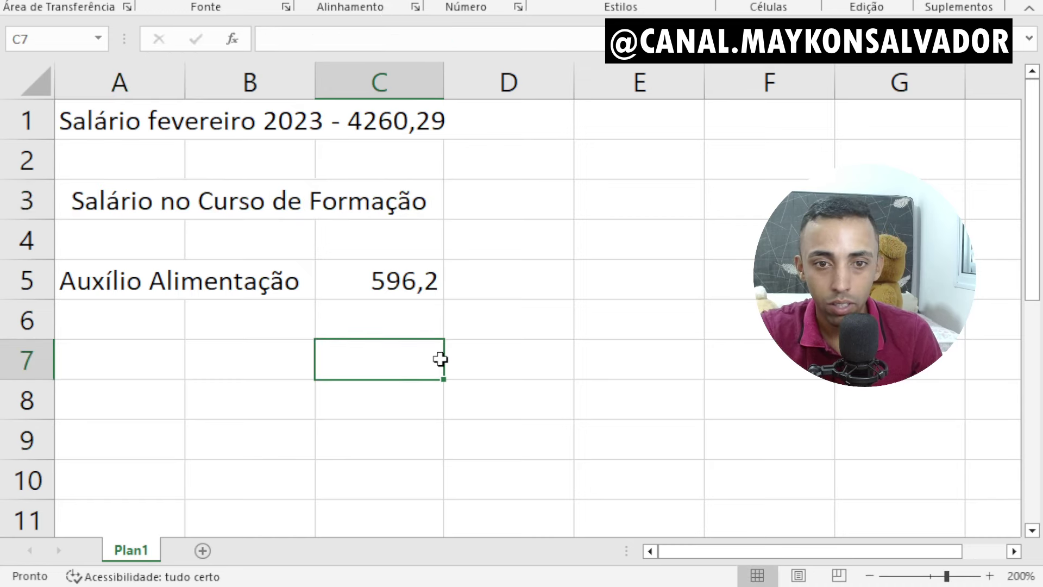
- Enter the label "Vale Alimentação" in cell A6
click(123, 327)
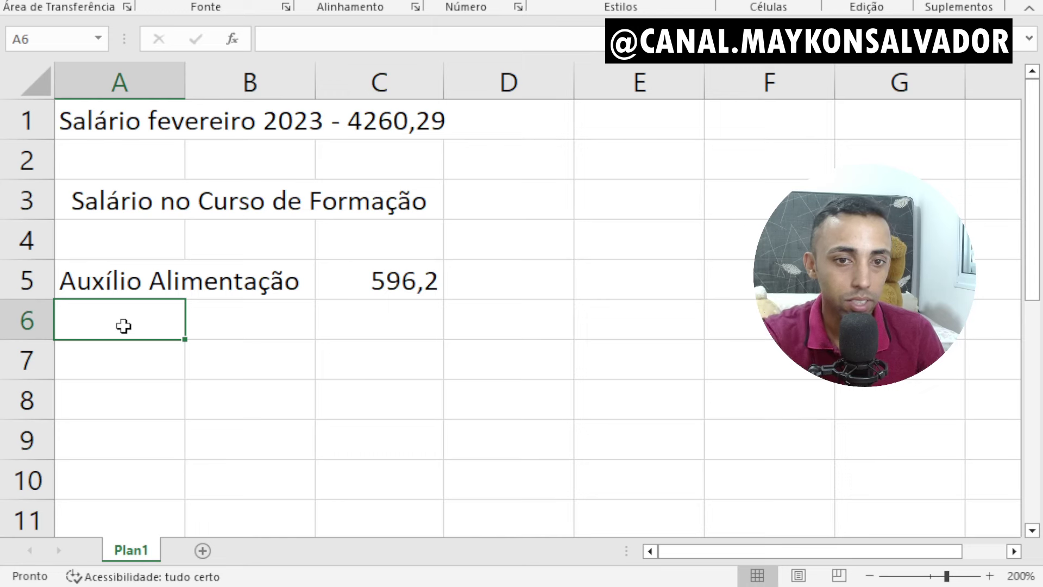
text(vale)
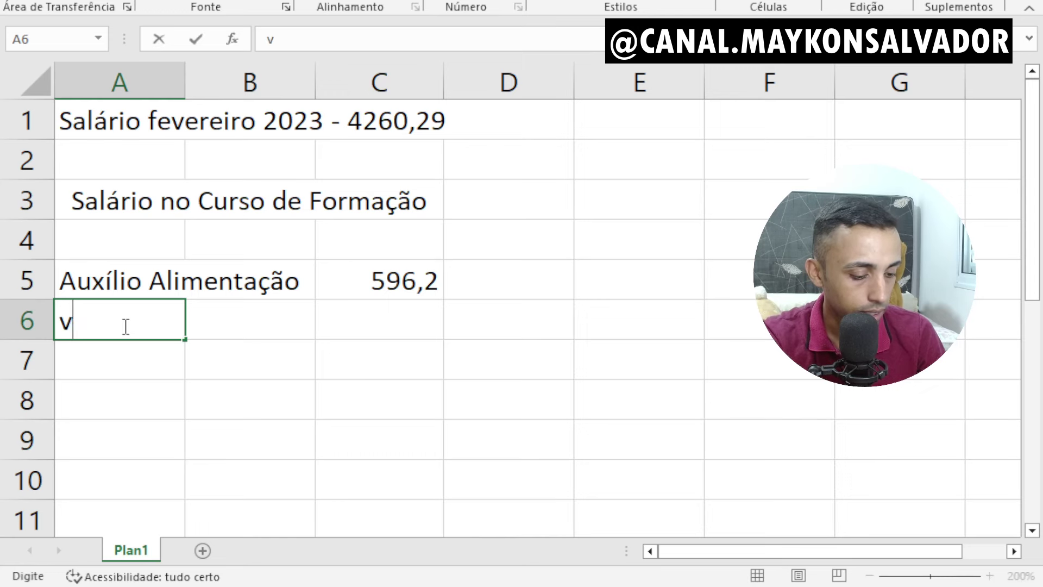
key(BackSpace)
key(BackSpace)
key(BackSpace)
key(BackSpace)
text(Vale Alim)
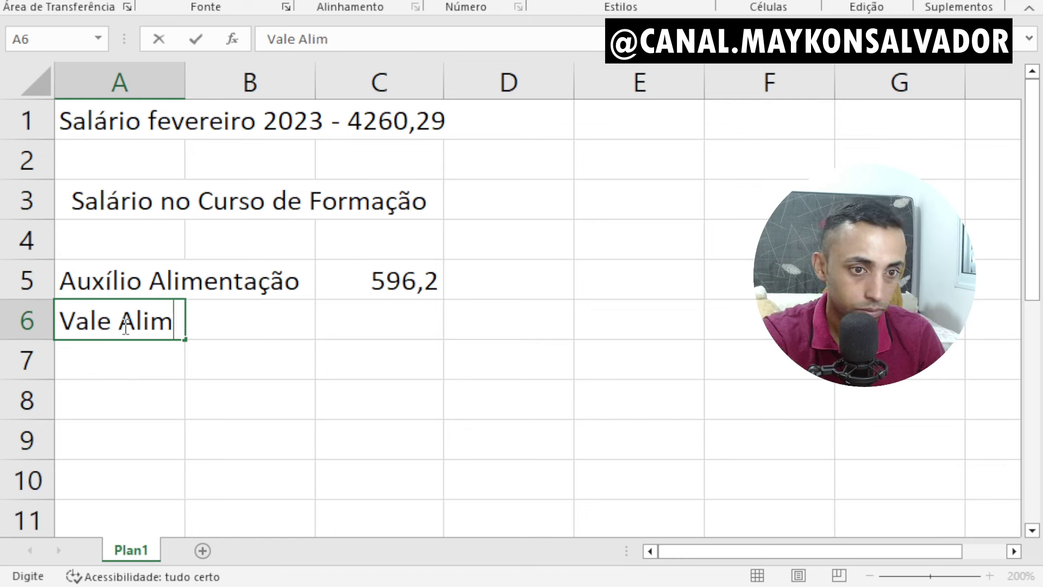
text(entação)
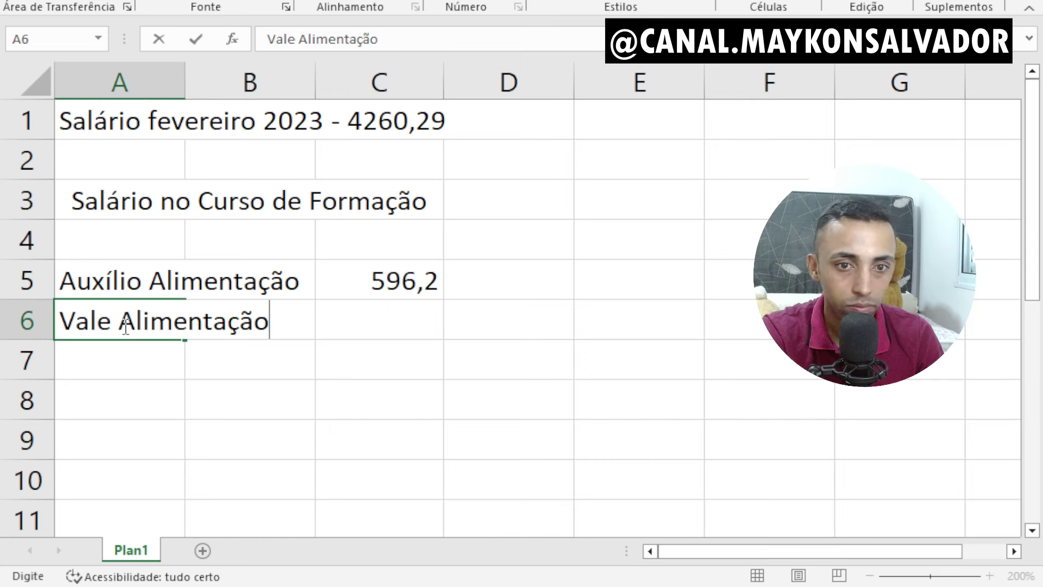
- Enter 650,49 in cell C6 as the Vale Alimentação amount
key(Tab)
key(Tab)
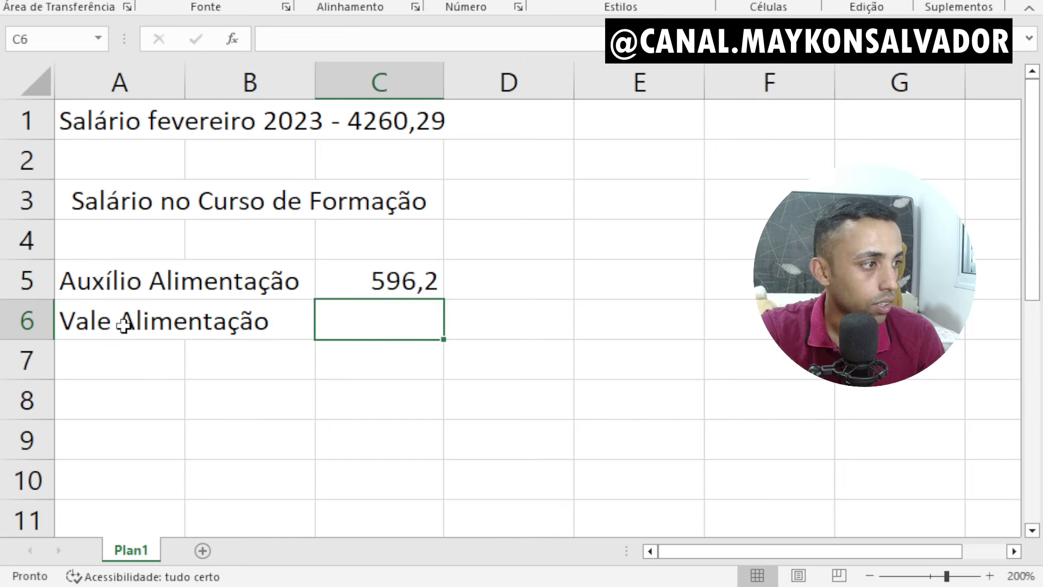
text(650,49)
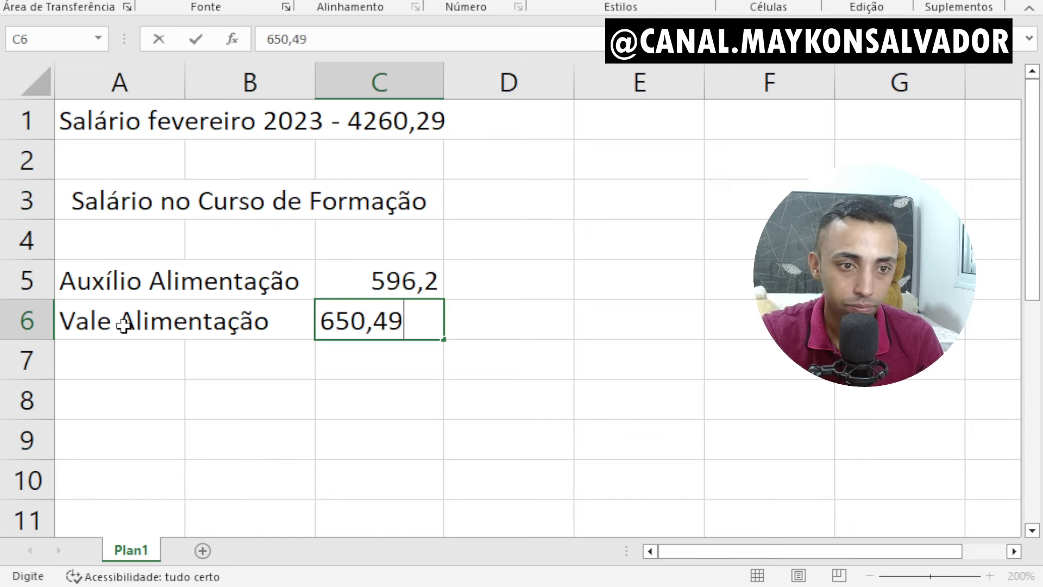
key(Return)
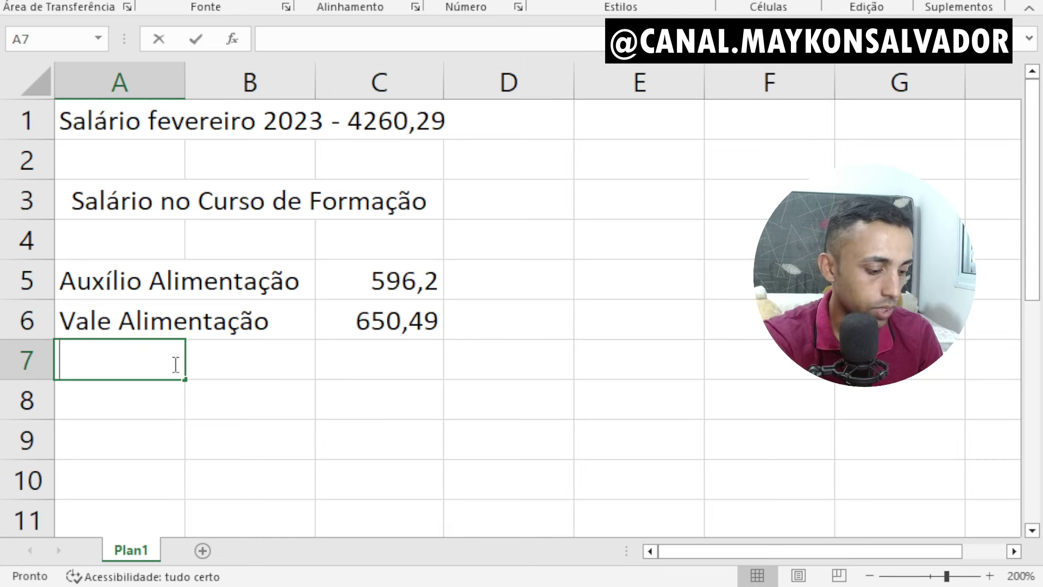
- Enter the label "Subsídio (Salário base)" in cell A7
text(Subs)
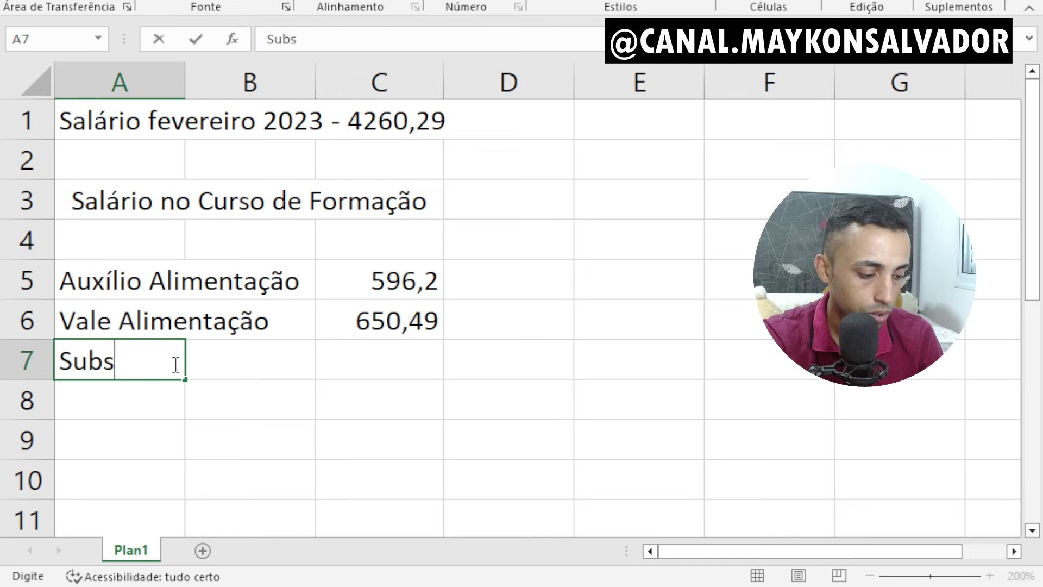
text(ídio)
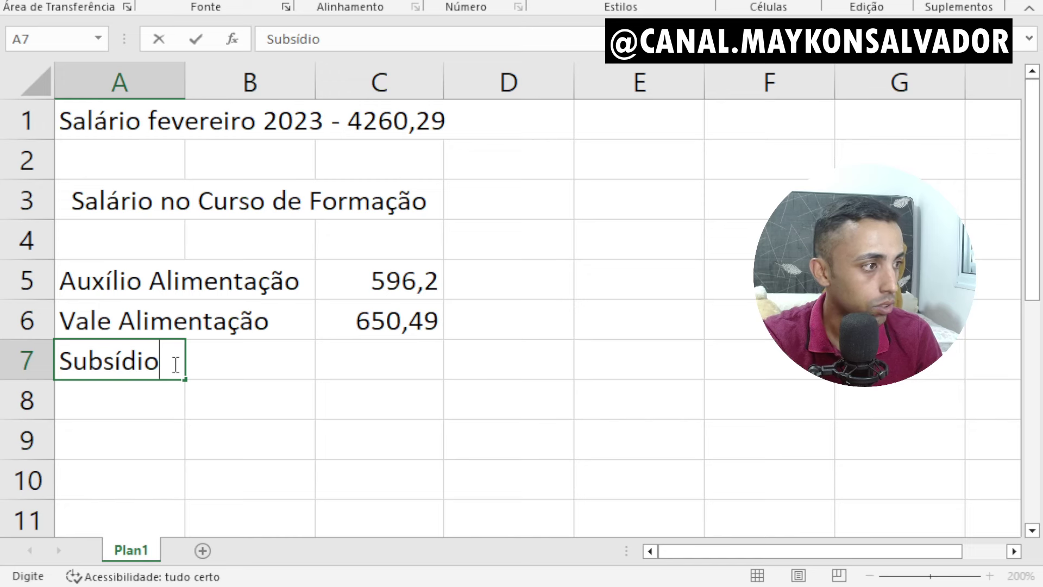
text( (b)
key(BackSpace)
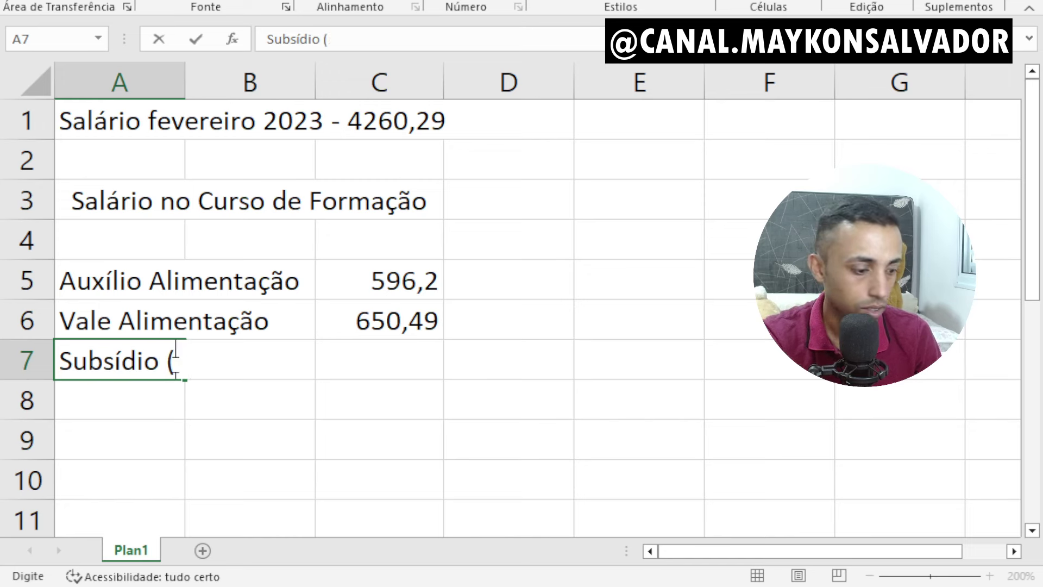
text(Salário)
key(BackSpace)
key(BackSpace)
key(BackSpace)
key(BackSpace)
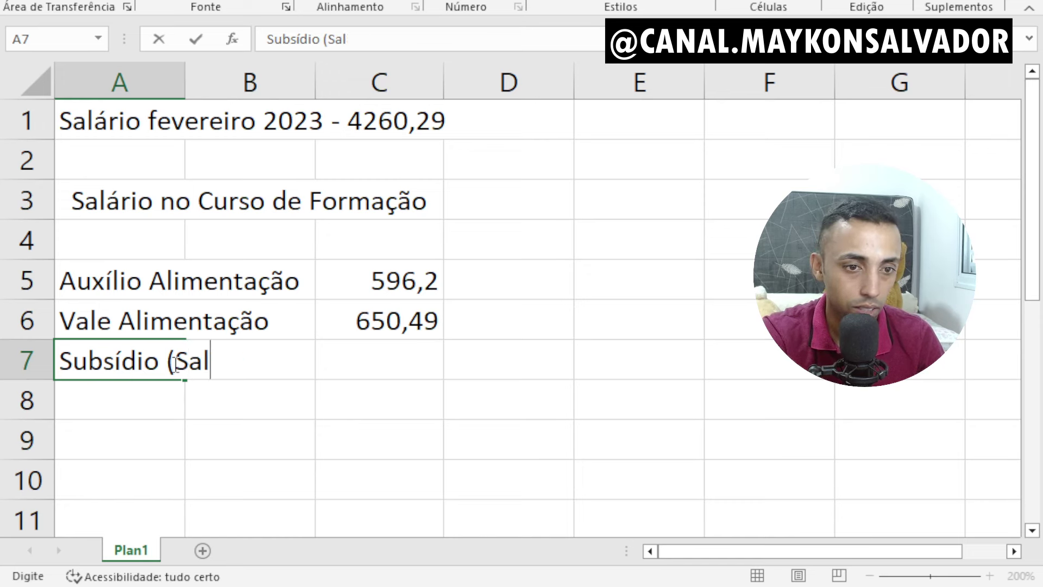
text(ário )
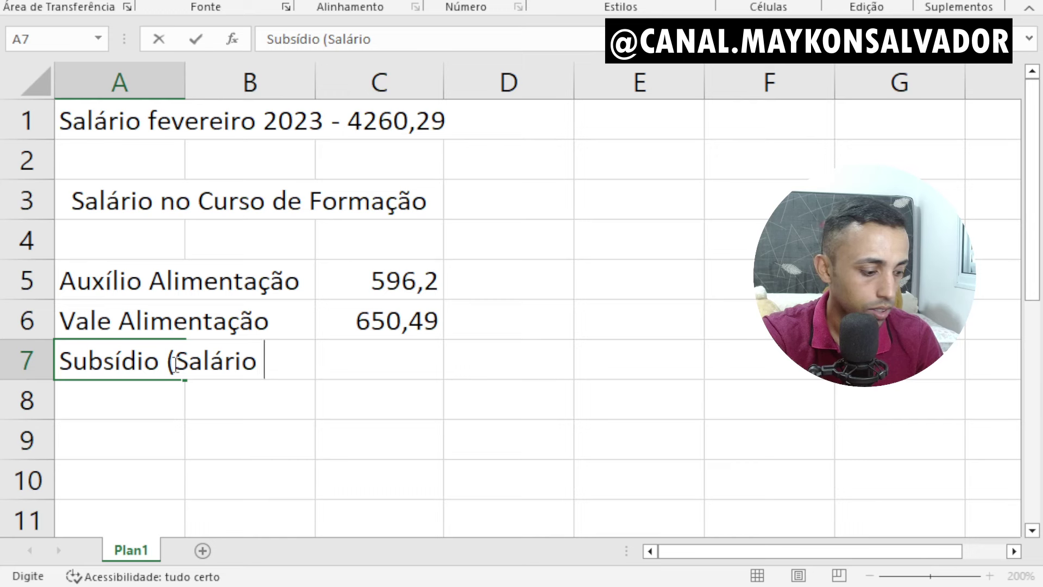
text(base))
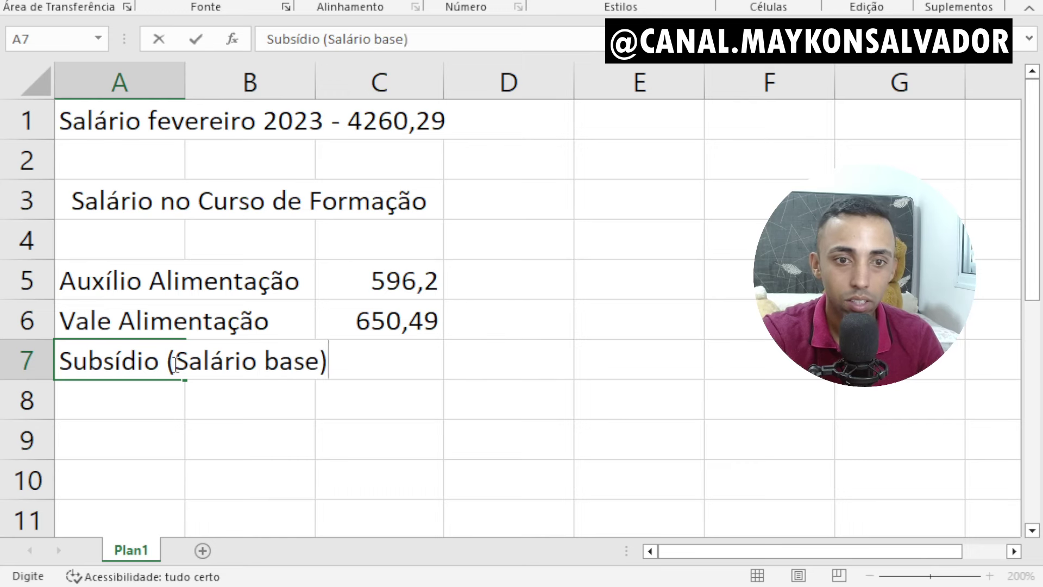
- Widen column B slightly to fit the A7 label, and enter 4022,93 in cell C7 as the base salary amount
key(Tab)
key(Tab)
drag(315, 75, 342, 75)
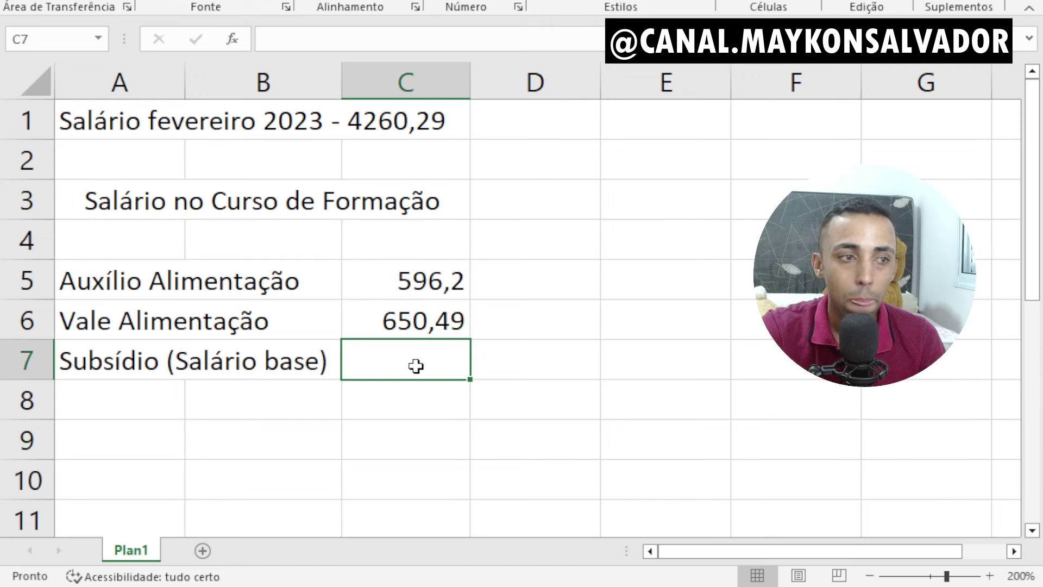
text(40)
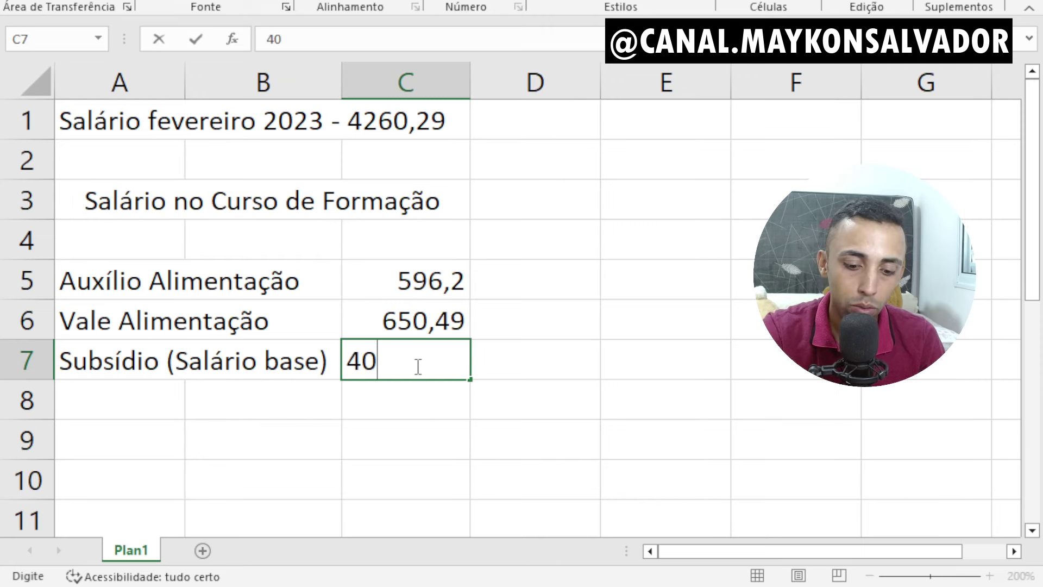
text(22,93)
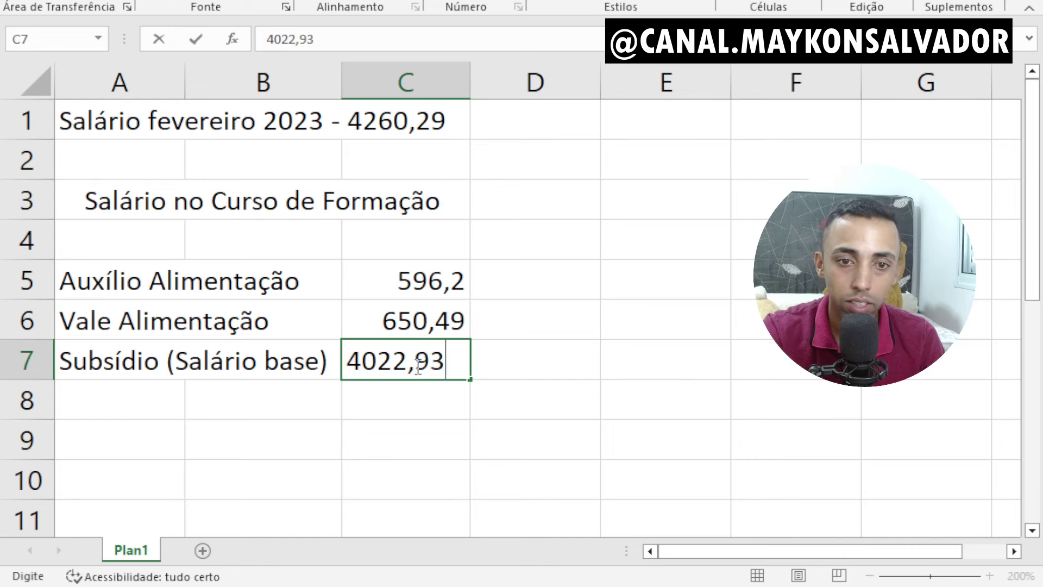
key(Return)
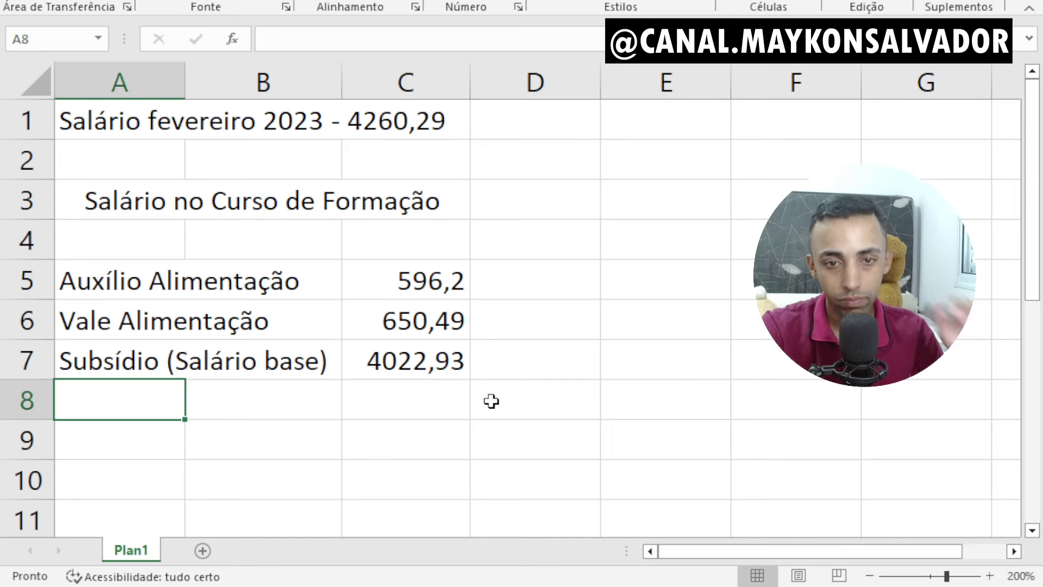
scroll(476, 408, down, 1)
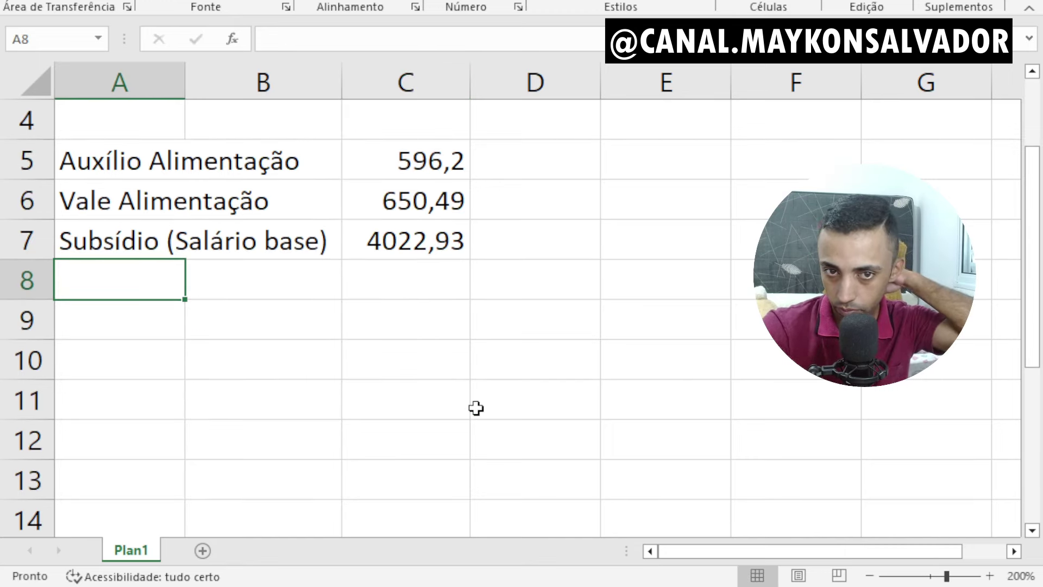
scroll(475, 408, up, 1)
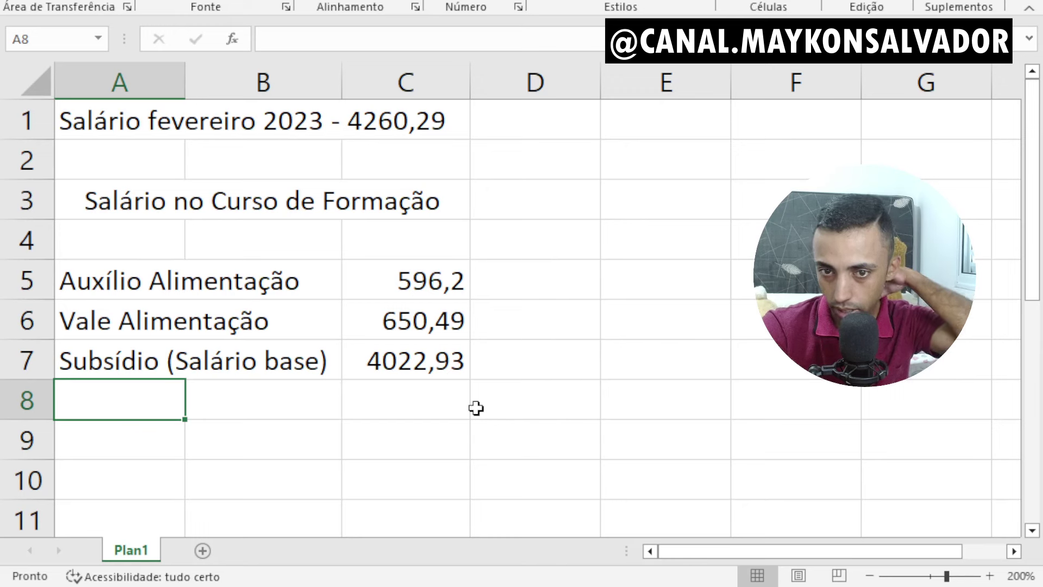
- Enter the label "Total" in cell B9, below the three pay items
drag(459, 279, 459, 359)
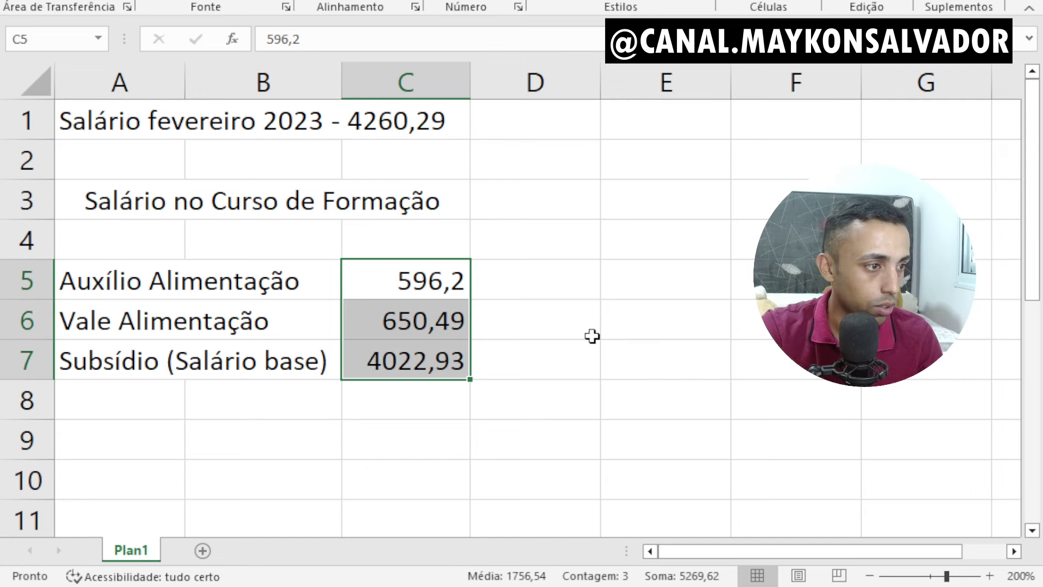
click(536, 364)
scroll(517, 375, down, 1)
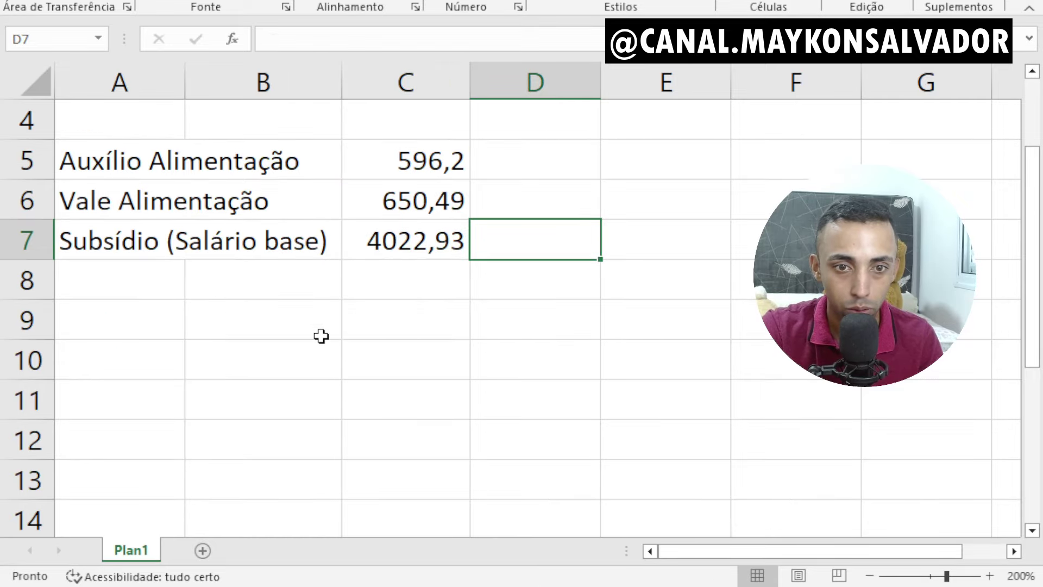
click(271, 320)
text(T)
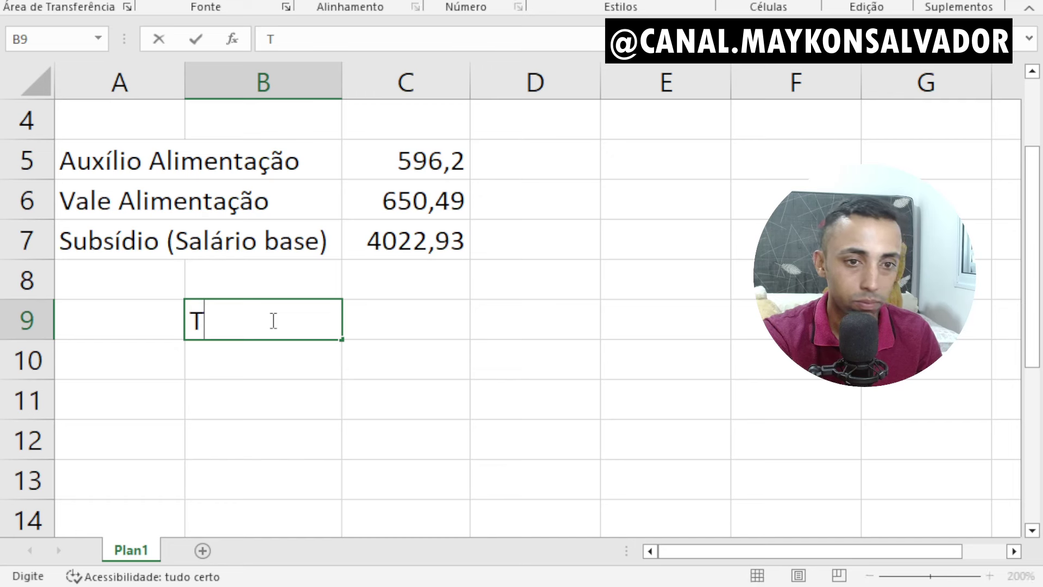
text(otal)
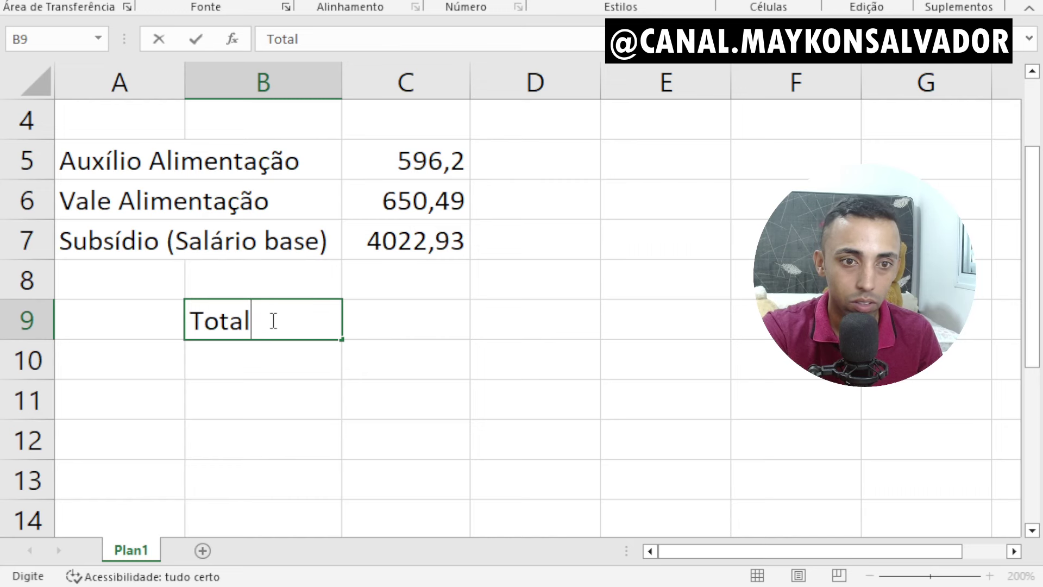
key(Tab)
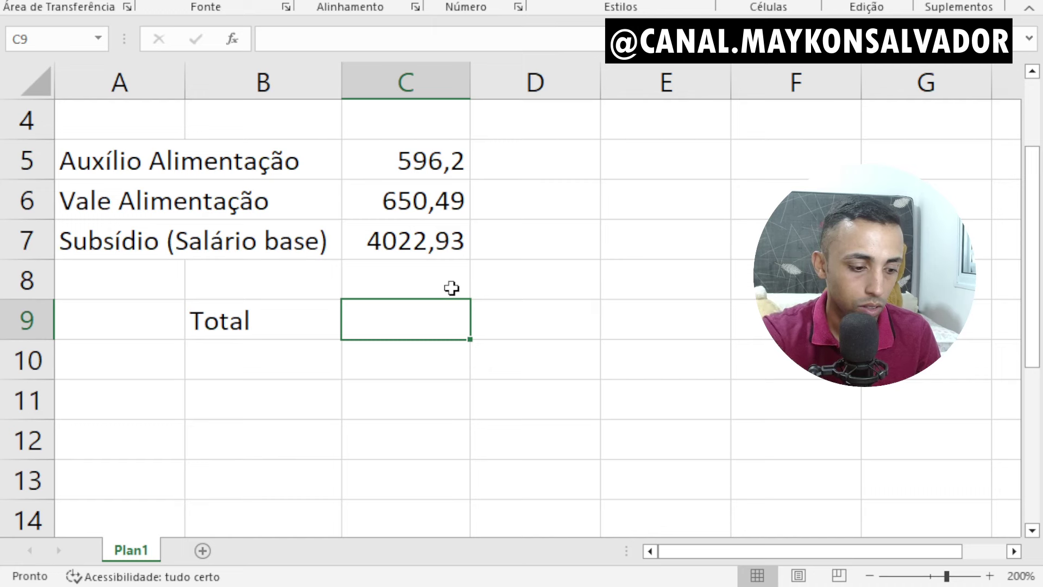
- Try to total the three amounts in cell C9 with the formula =+C5:C7
text(+)
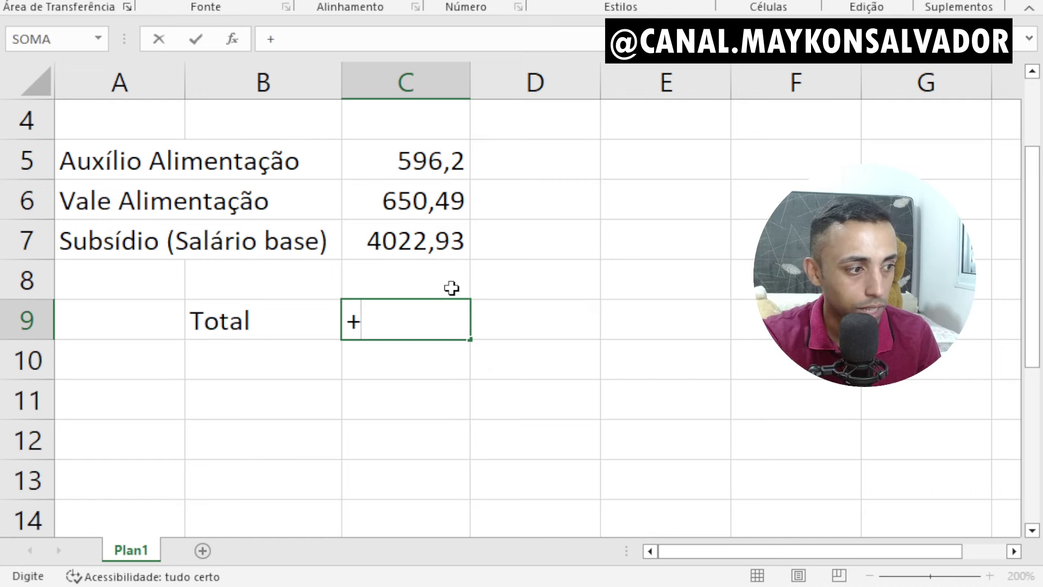
key(Escape)
text(=)
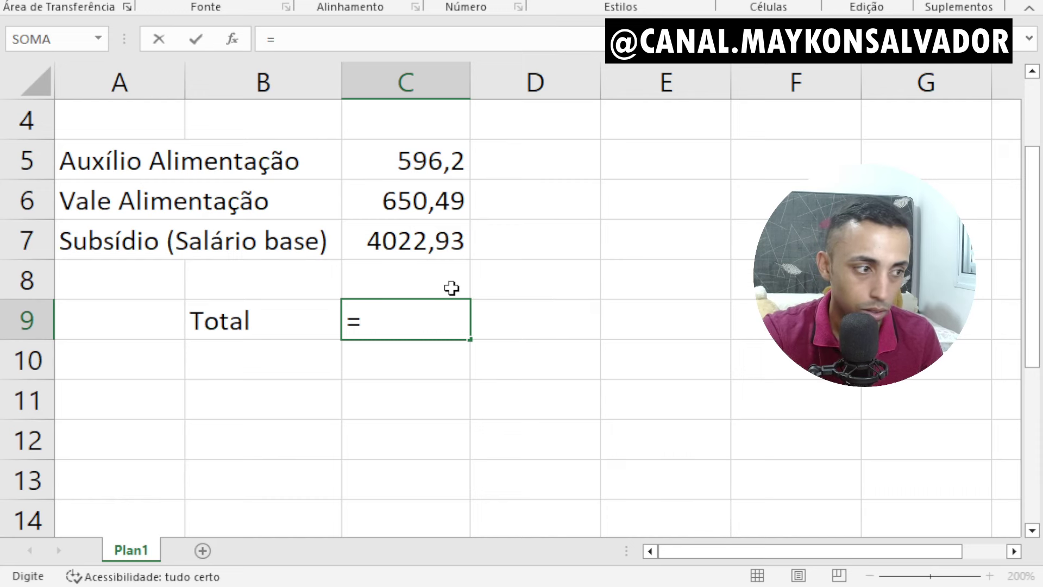
text(+)
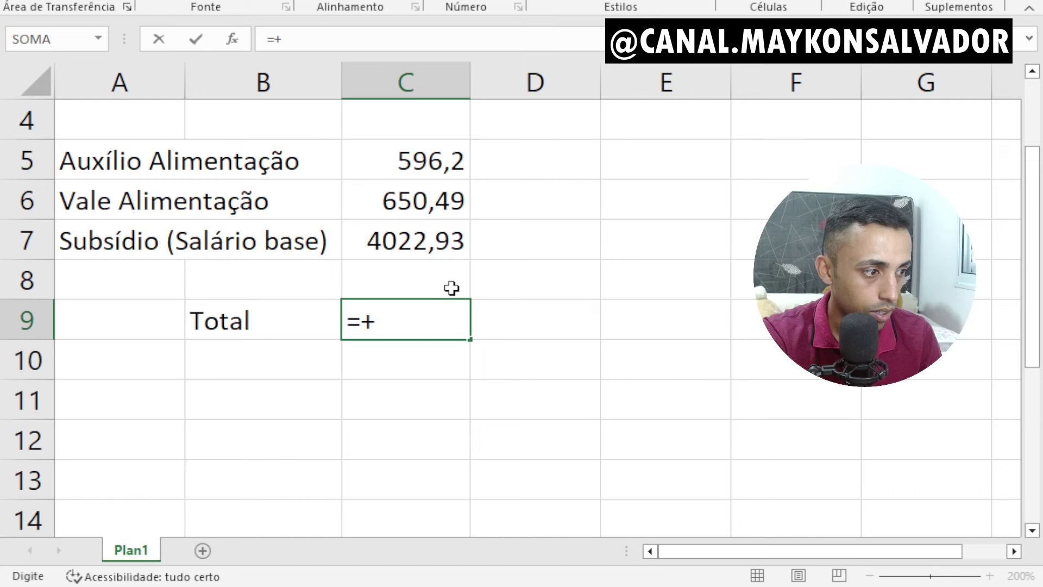
click(420, 161)
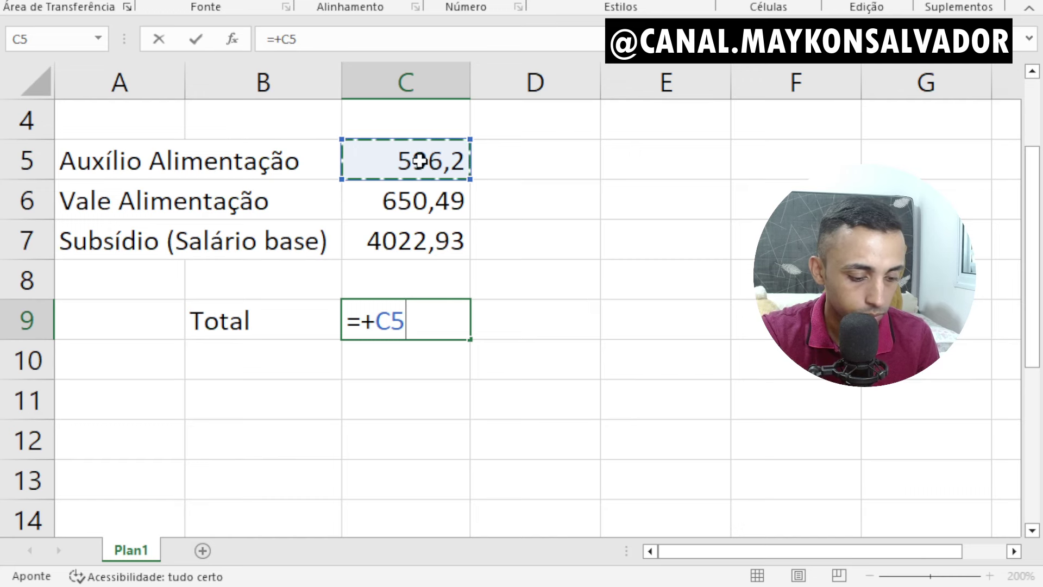
key(F8)
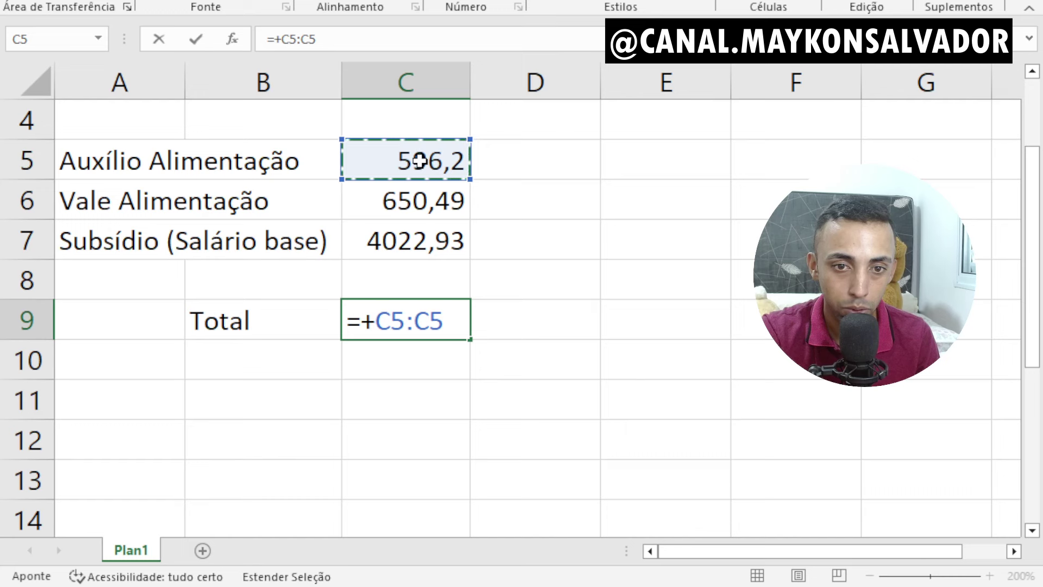
click(421, 240)
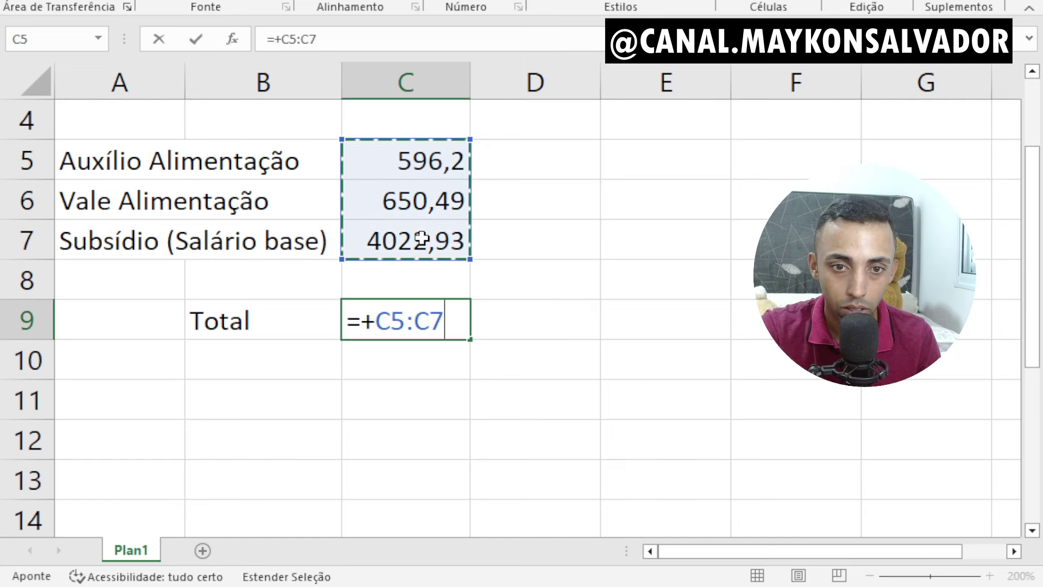
key(Return)
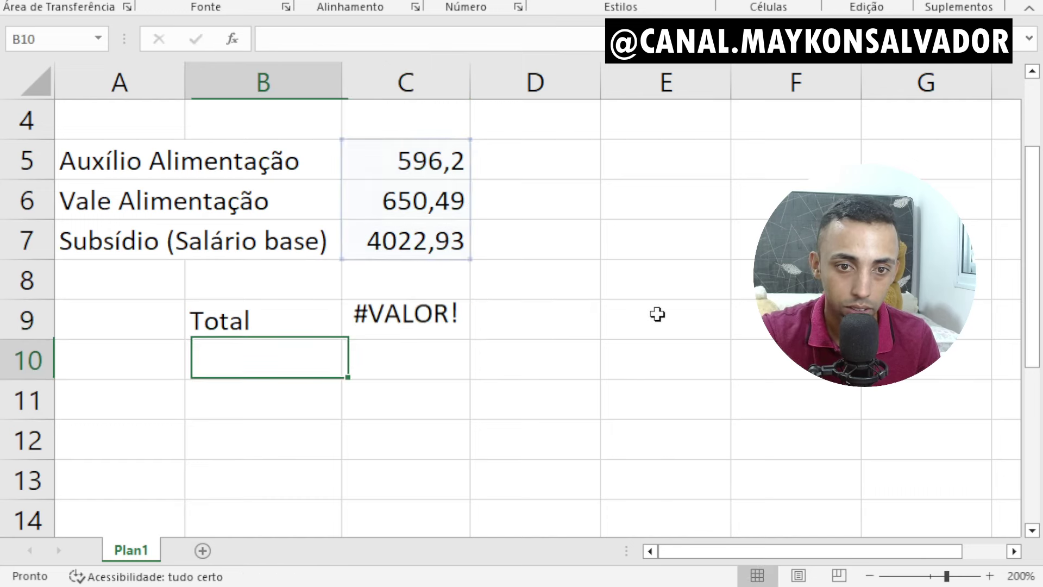
- Correct the Total formula in cell C9 to =SOMA(C5:C7)
click(396, 326)
click(281, 40)
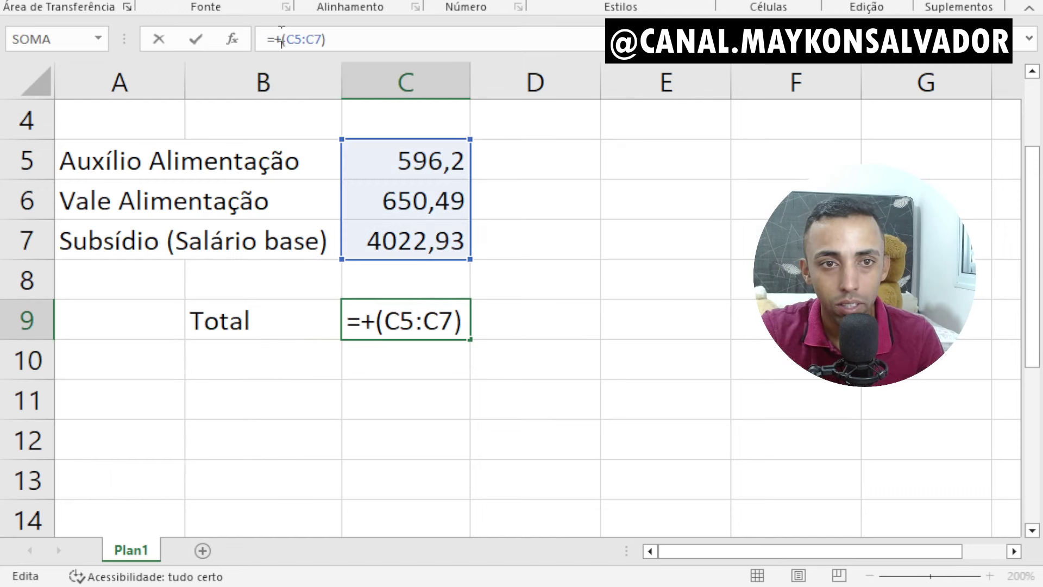
key(BackSpace)
text(som)
key(BackSpace)
key(BackSpace)
key(BackSpace)
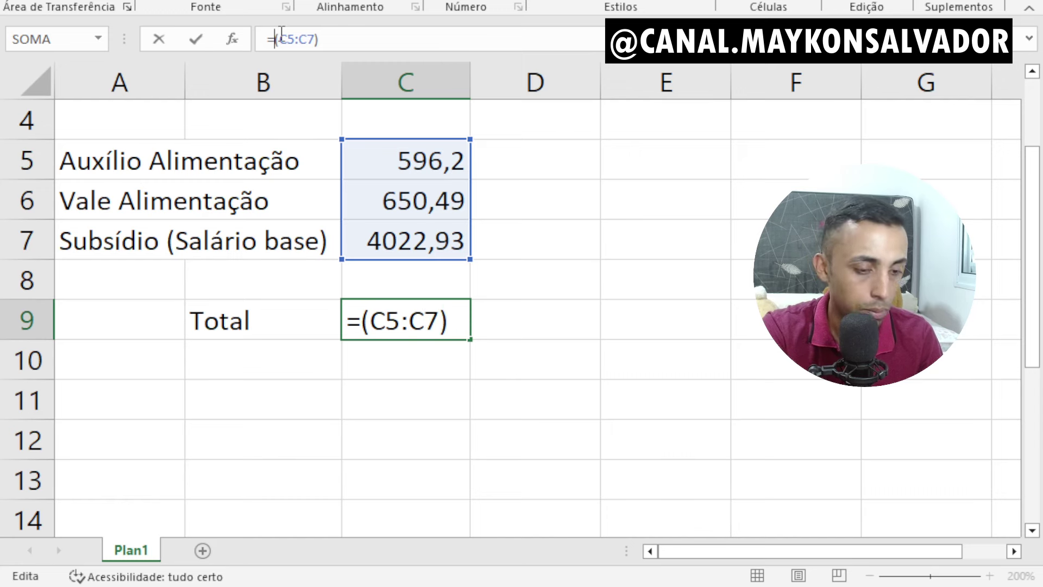
text(SOMA)
key(Return)
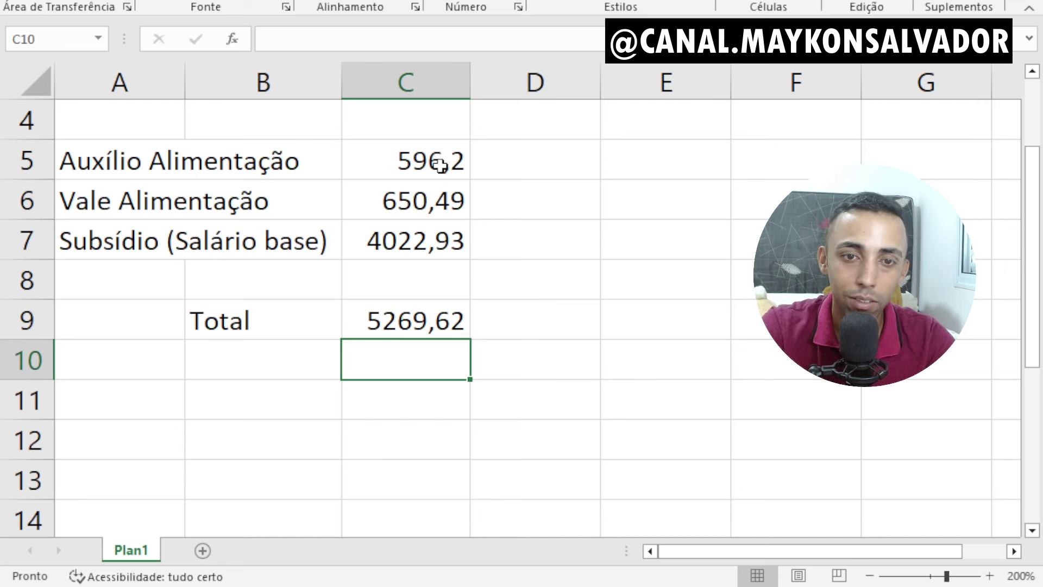
click(429, 312)
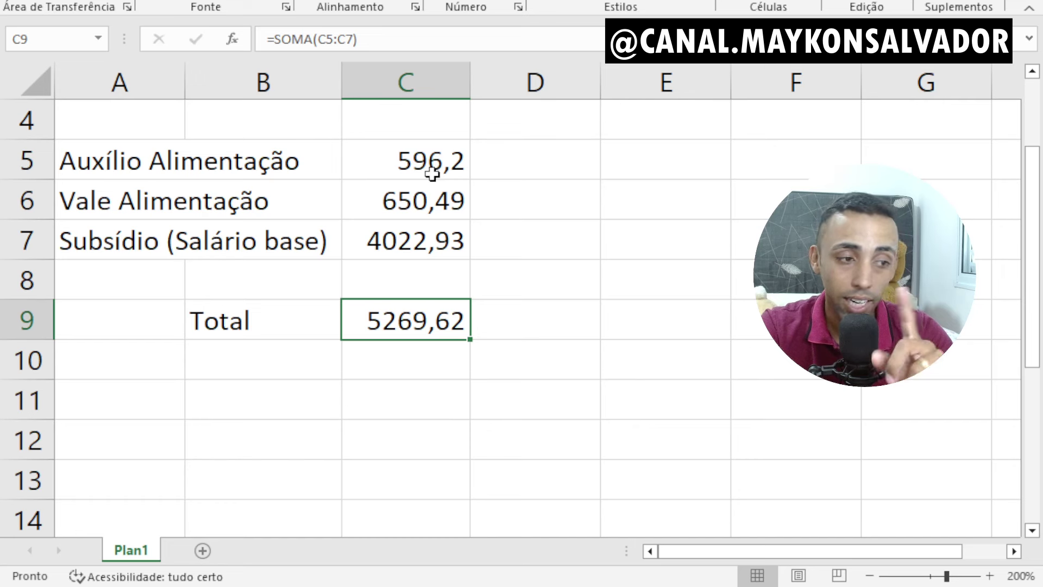
click(504, 322)
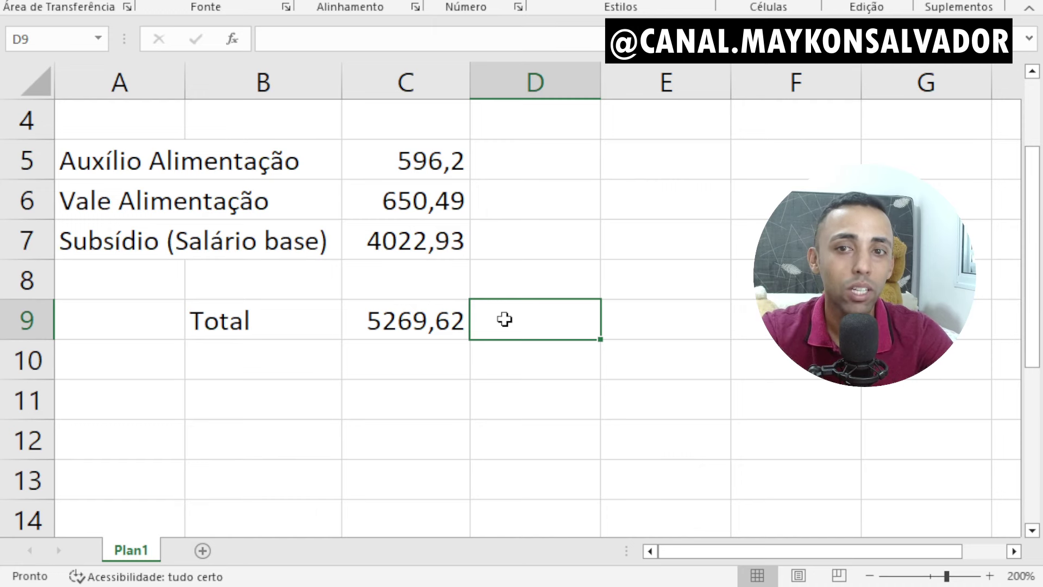
click(444, 229)
click(438, 298)
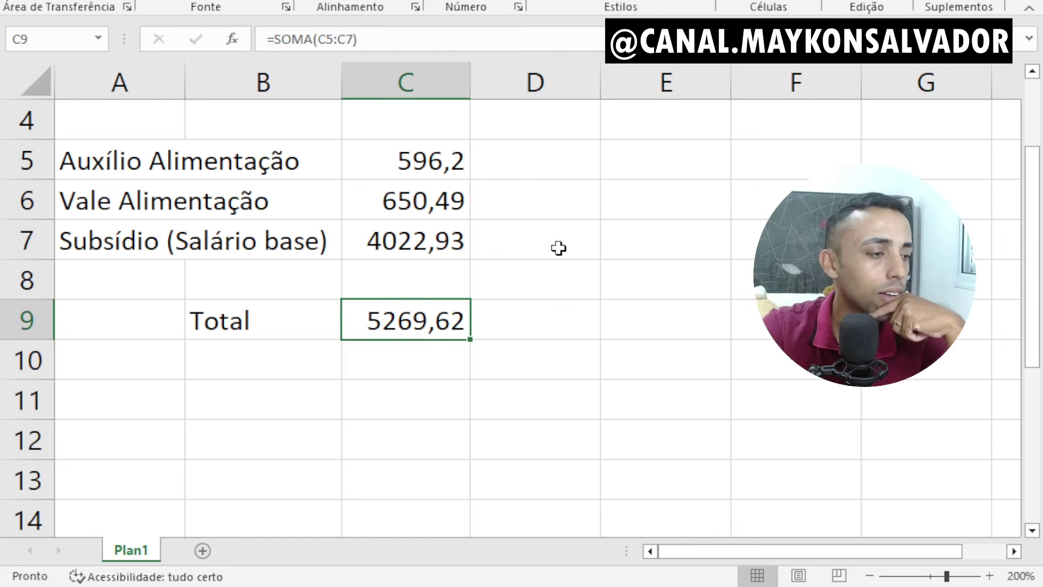
click(522, 346)
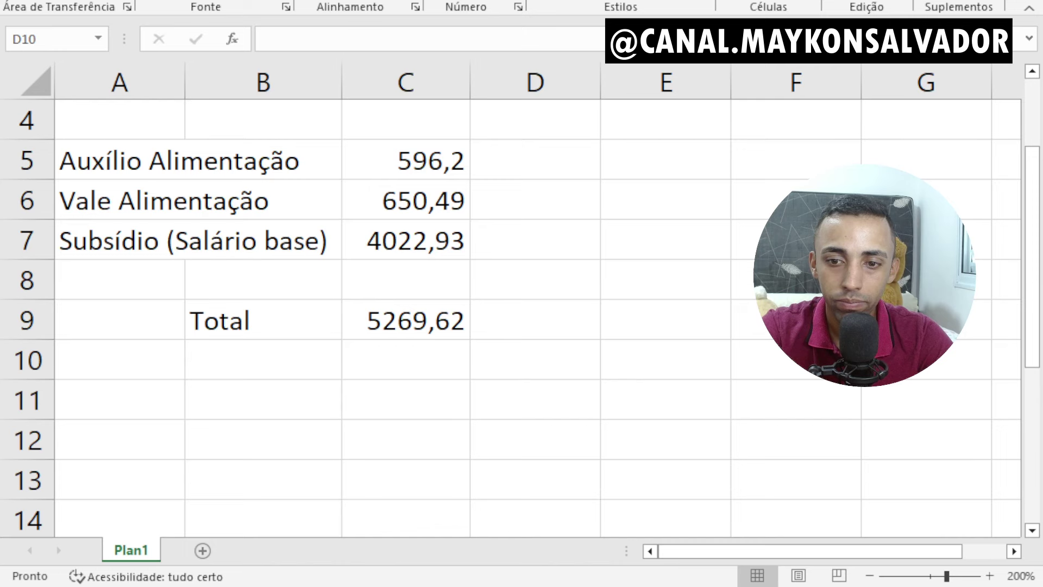
drag(734, 556, 587, 544)
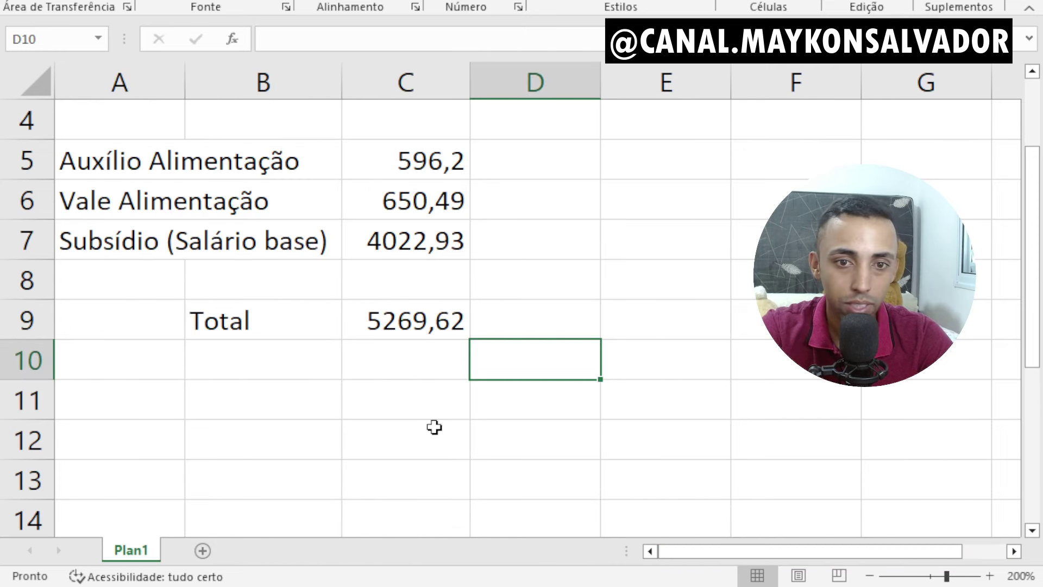
- Enter the label "Imposto de renda" in cell A11, two rows below the Total
scroll(434, 427, down, 1)
click(136, 285)
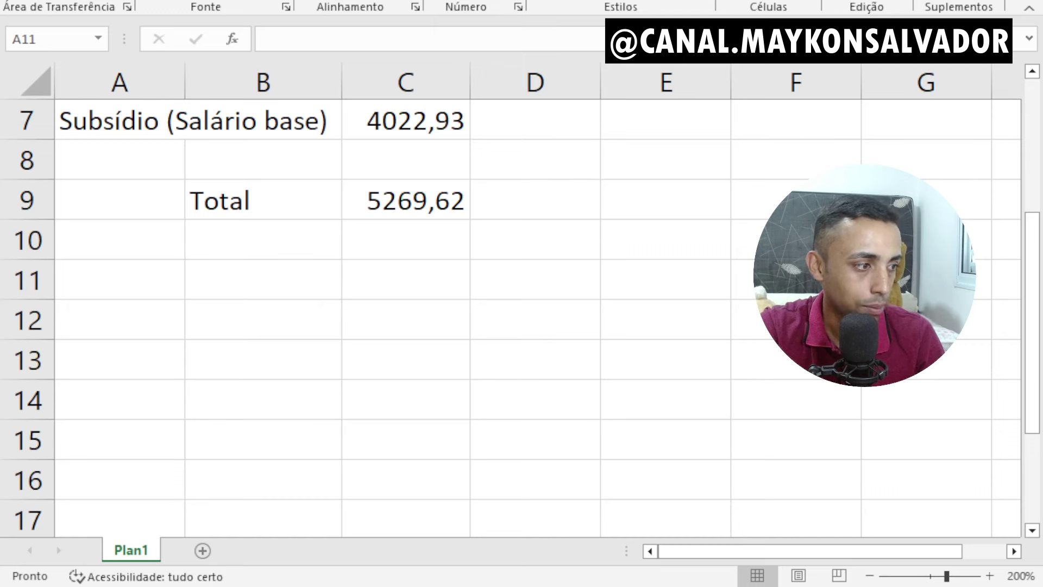
click(110, 280)
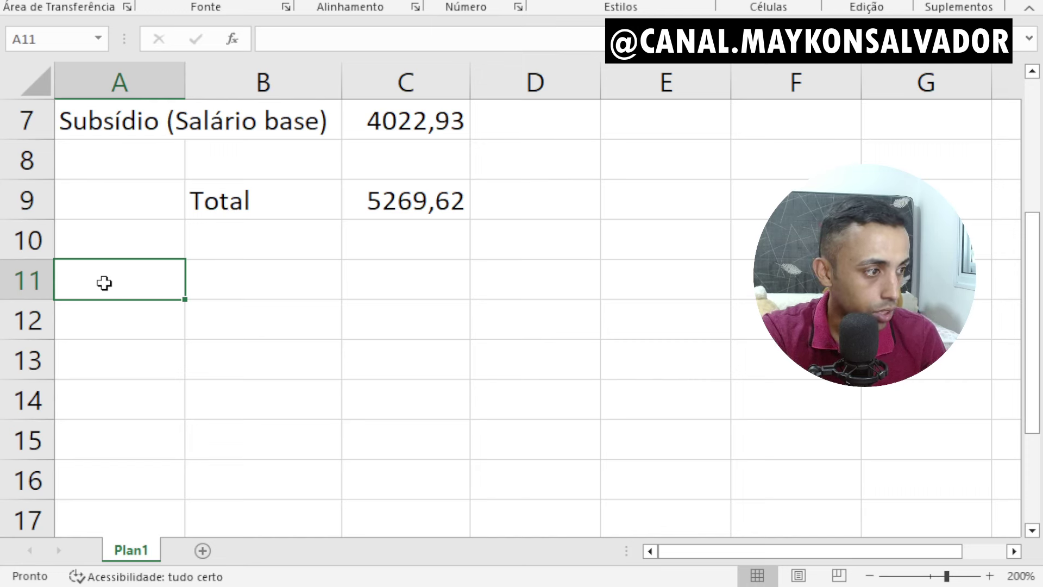
text(Imposto)
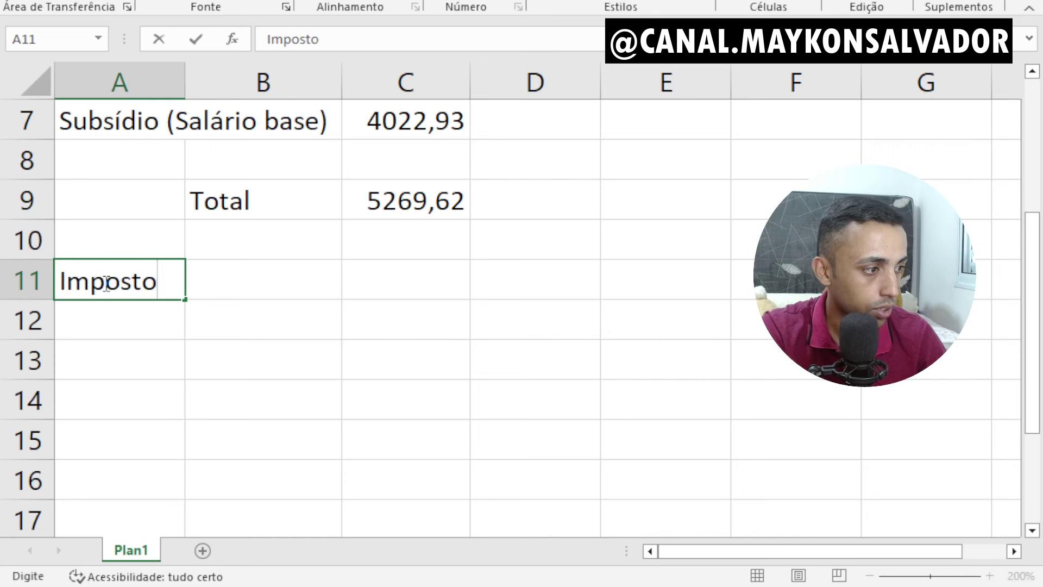
text( de ren)
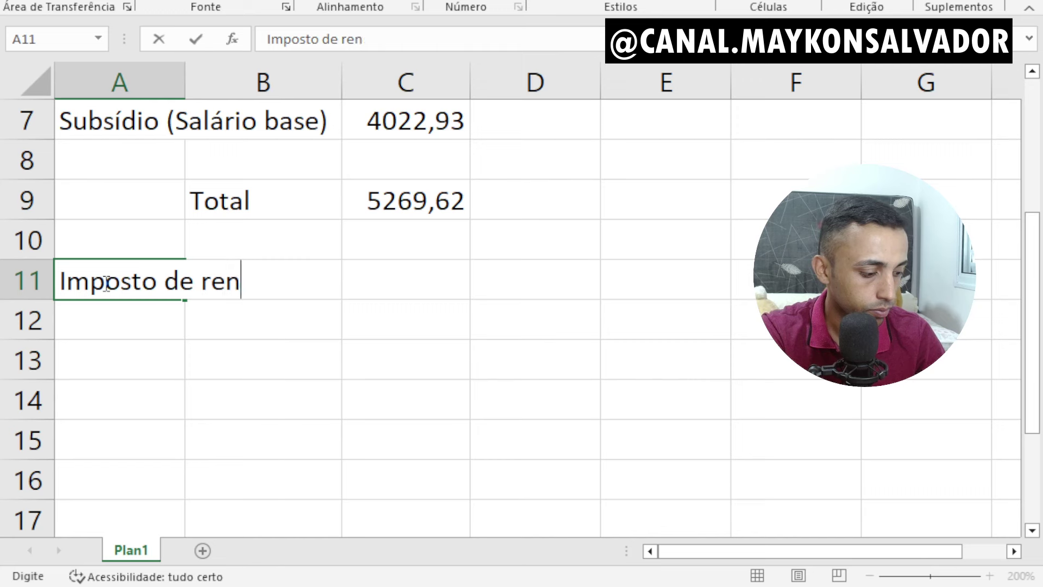
text(da)
- Enter 137,27 in cell C11 as the Imposto de renda amount
key(Tab)
key(Tab)
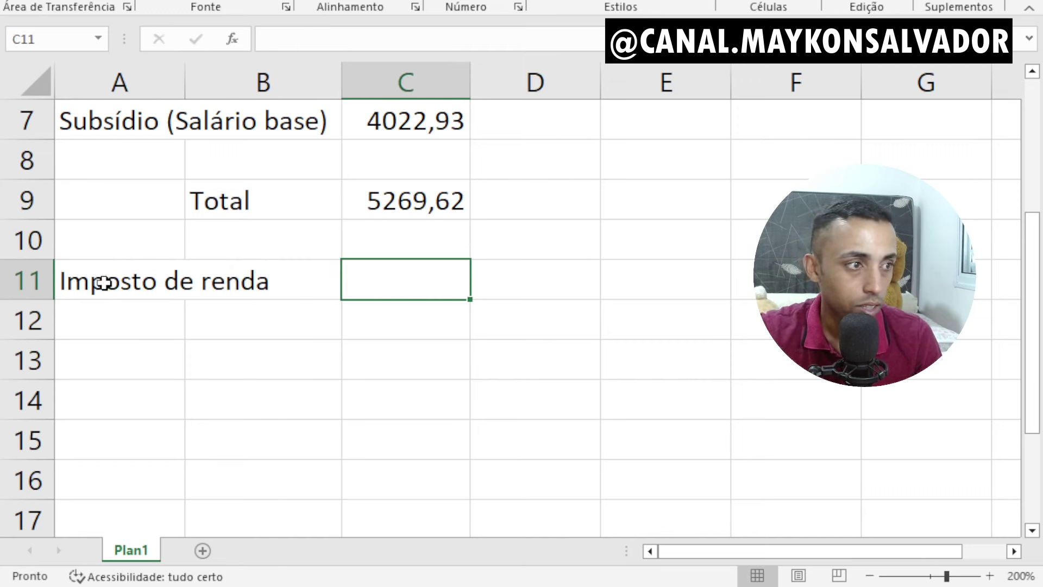
text(137,)
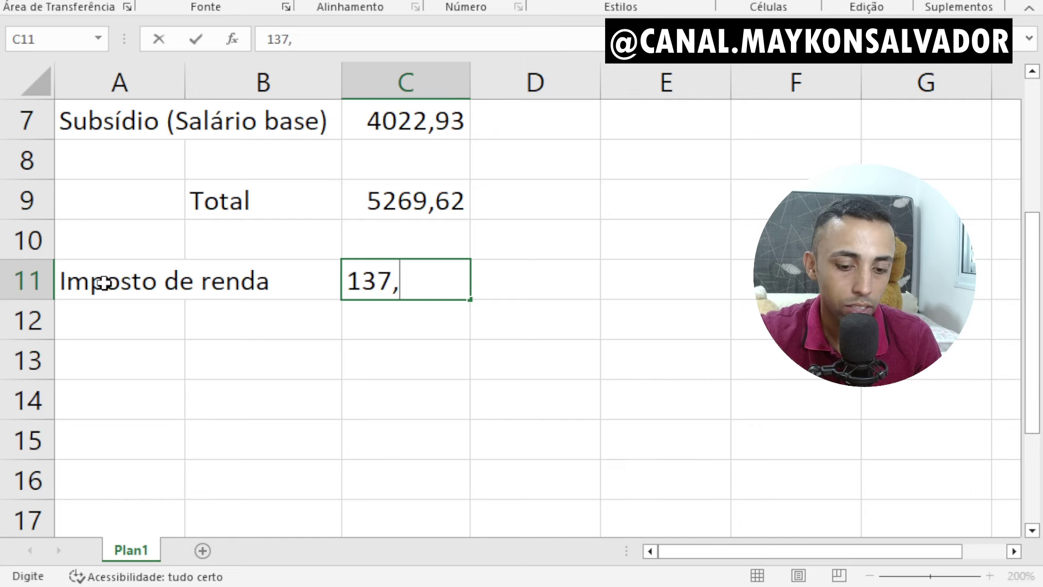
text(27)
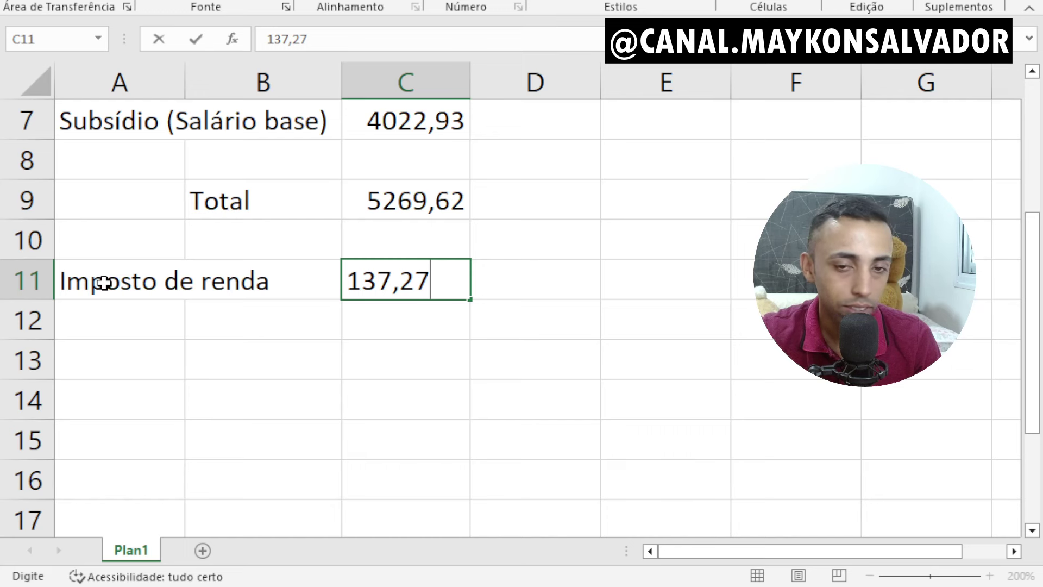
key(Return)
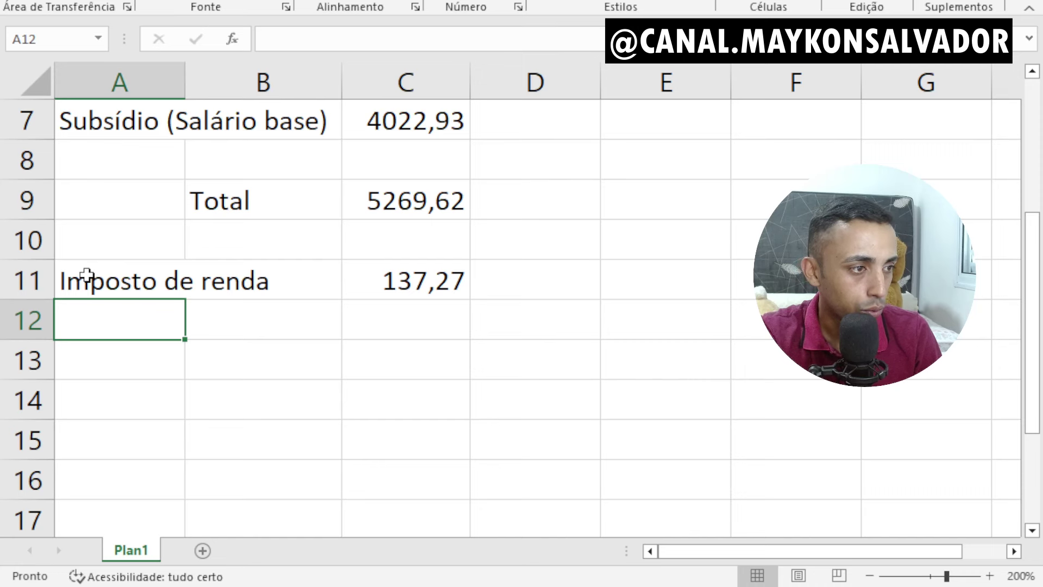
- Add the FUNPREV deduction in row 12, with the label in A12 and 563,21 in C12
text(F)
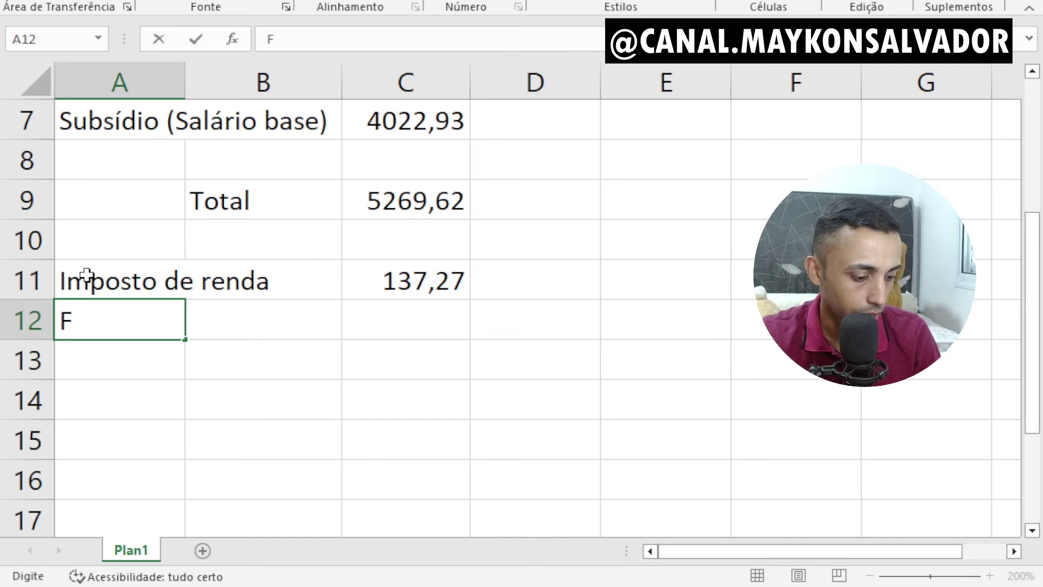
text(UNPREV)
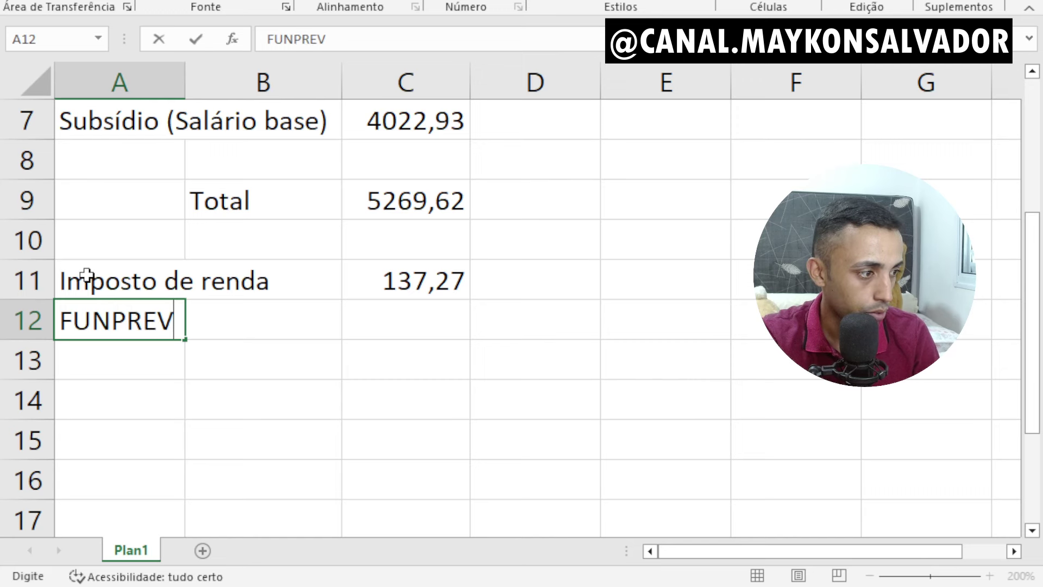
key(Tab)
key(Tab)
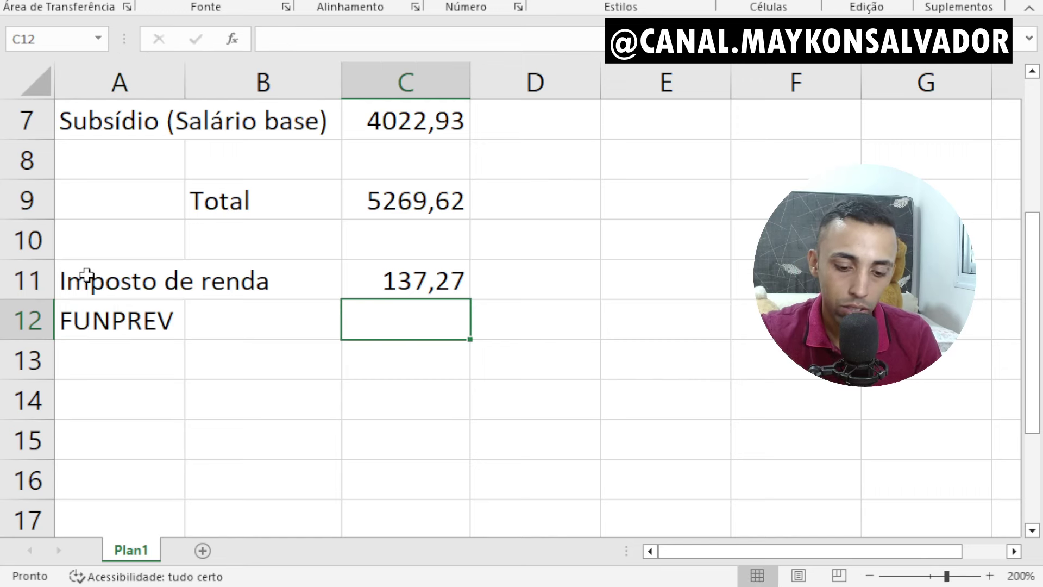
text(563,21)
key(Return)
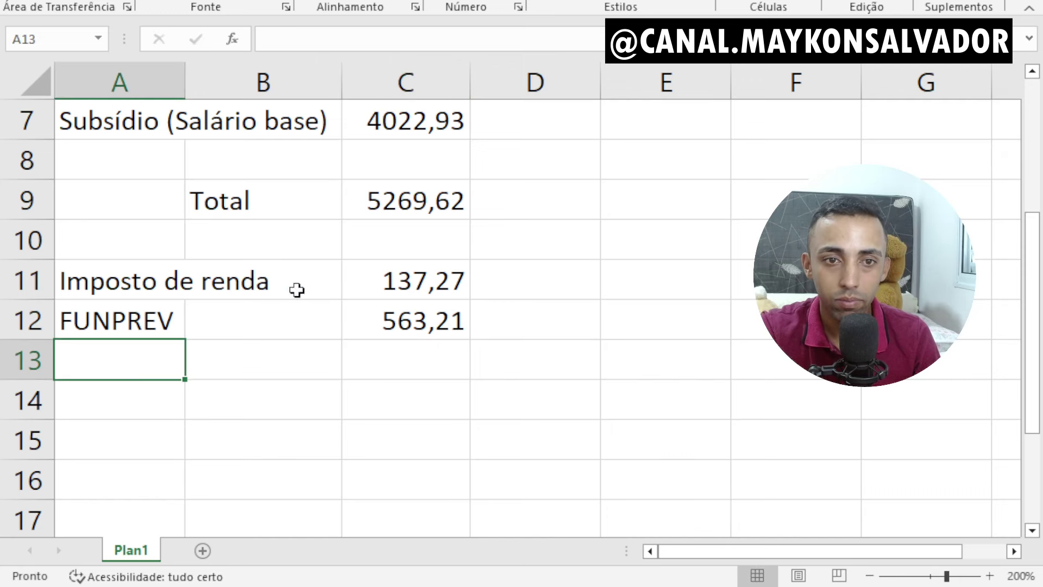
- Delete the empty row 8 between the Subsídio (Salário base) row and the Total row
click(401, 409)
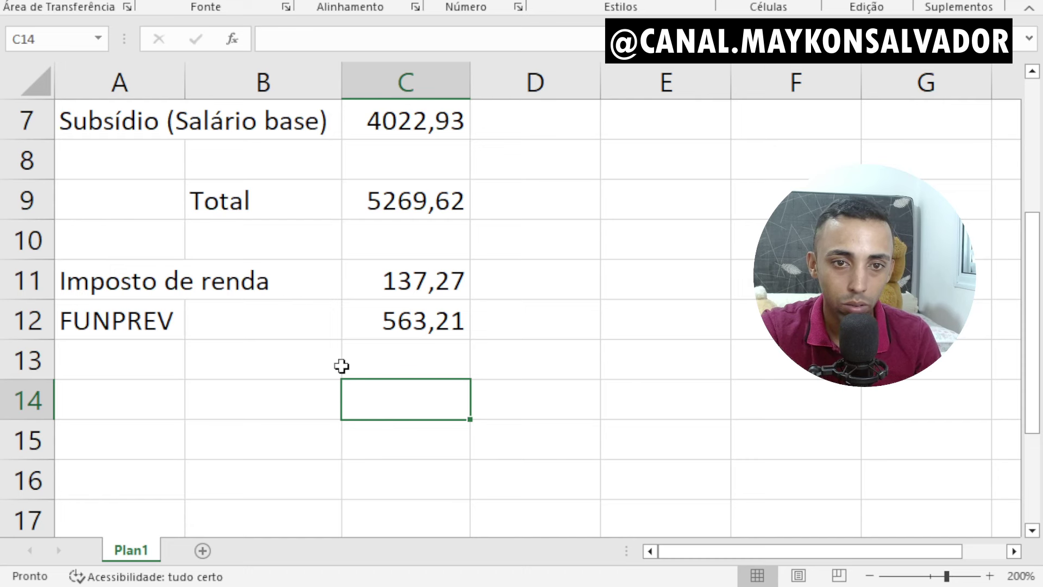
click(258, 157)
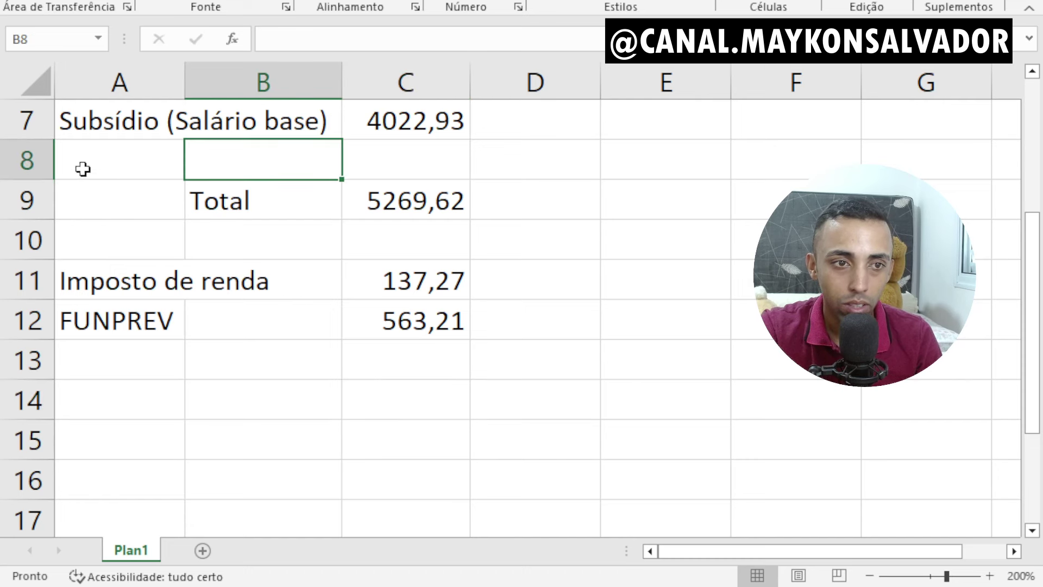
click(17, 159)
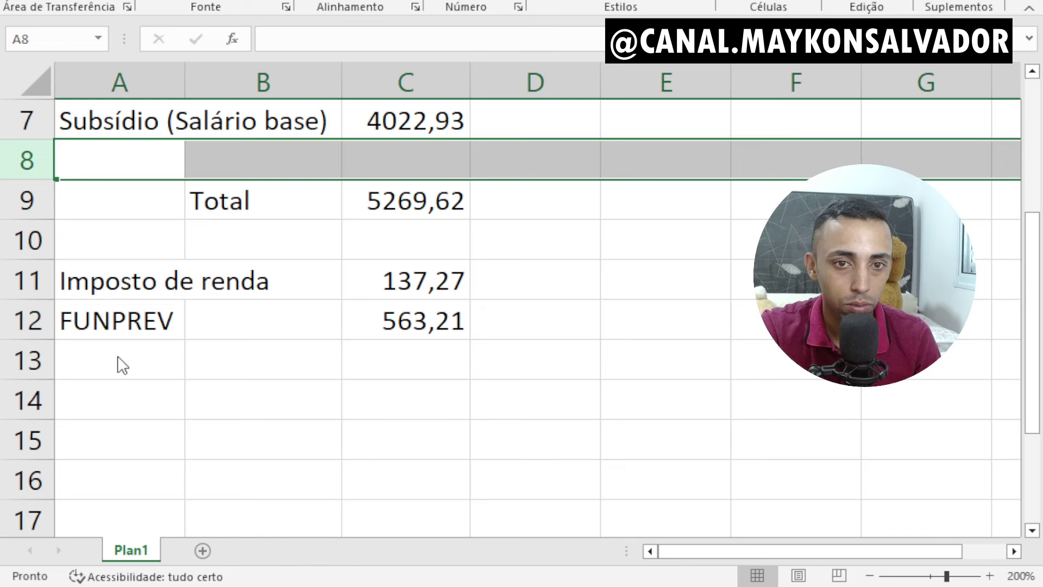
key(ctrl+minus)
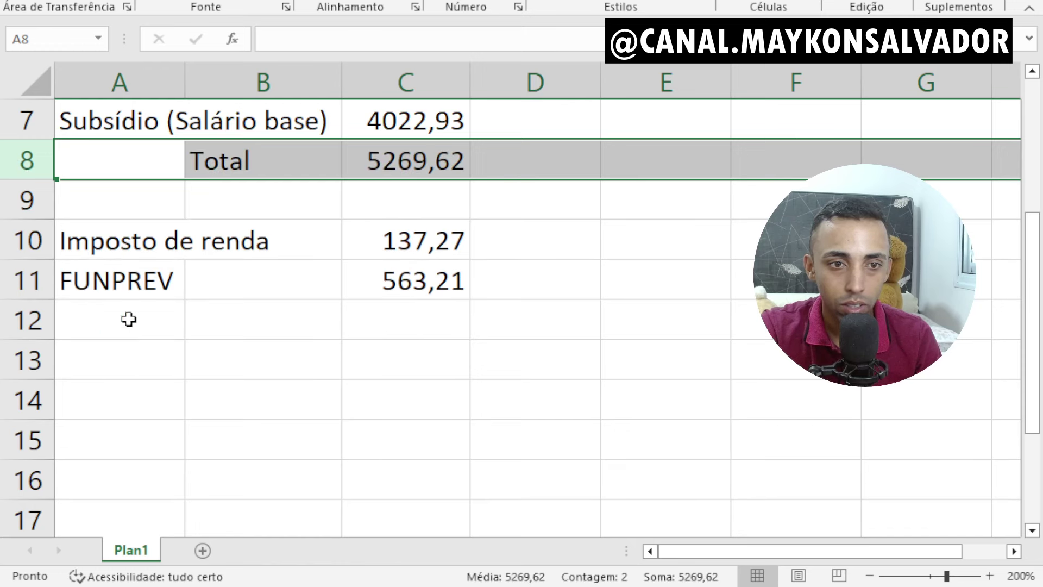
- Enter the label "Total" in cell B12, directly below the deduction rows
click(291, 325)
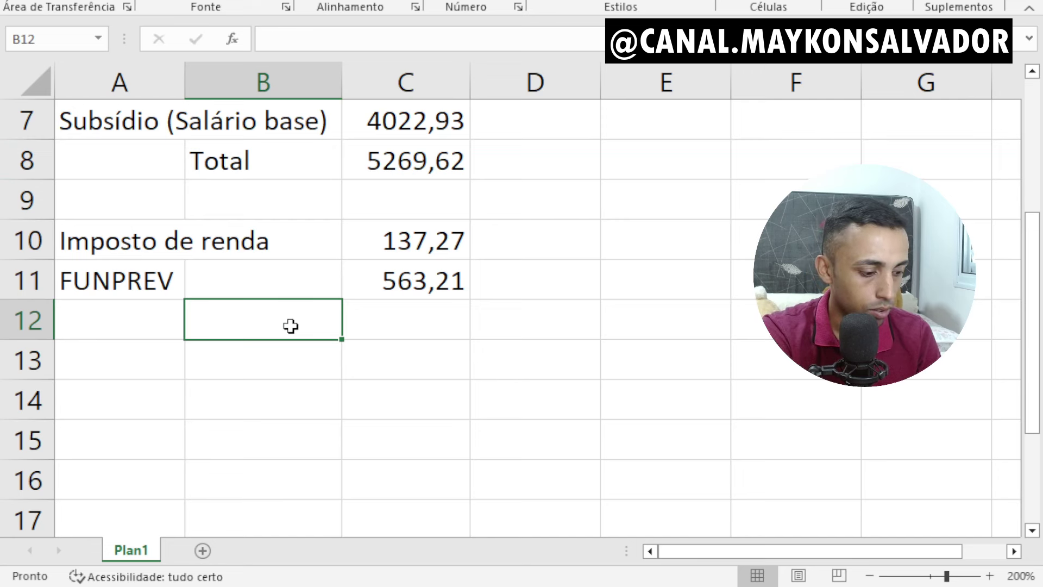
text(tOTAL)
key(BackSpace)
key(BackSpace)
key(BackSpace)
key(BackSpace)
key(BackSpace)
text(T)
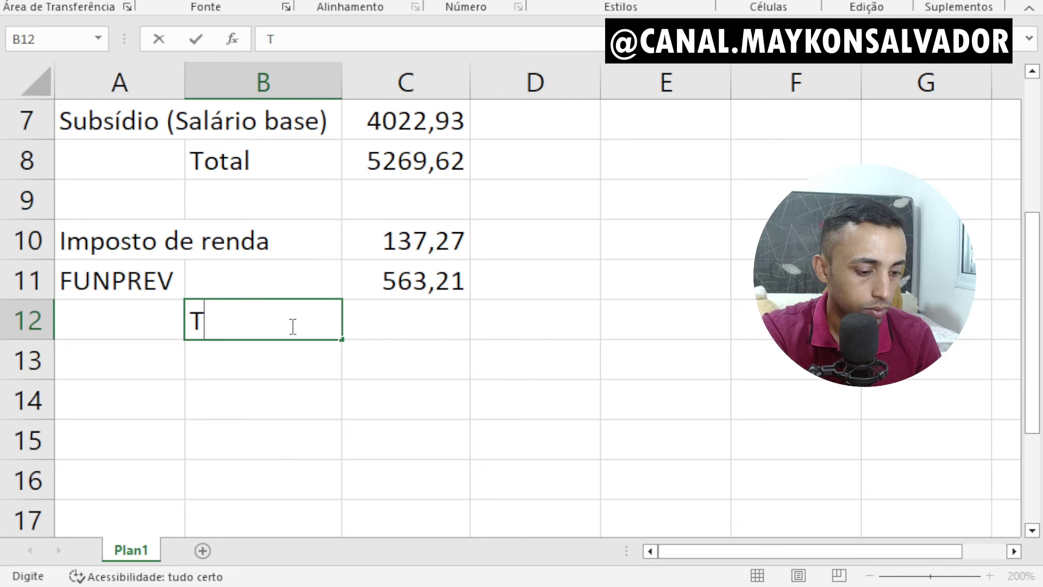
text(otal)
key(Tab)
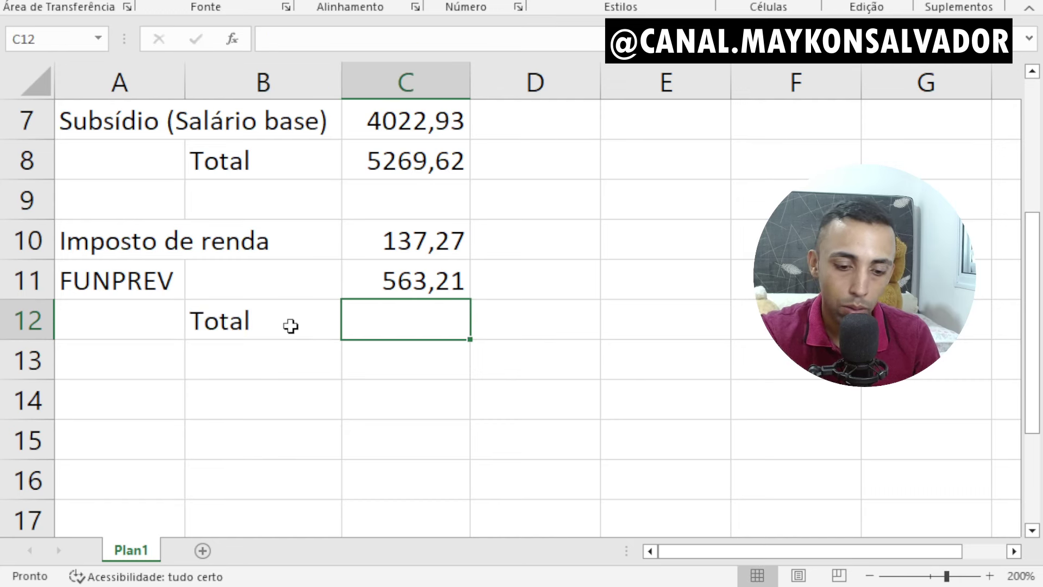
- Total the deductions in cell C12 with the formula =SOMA(C10:C11)
text(=)
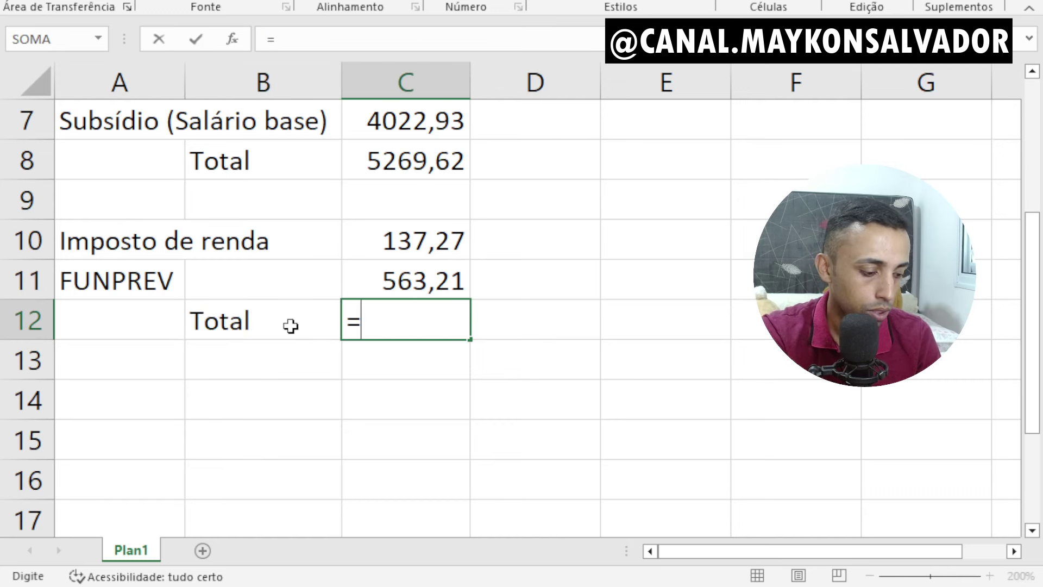
text(soma)
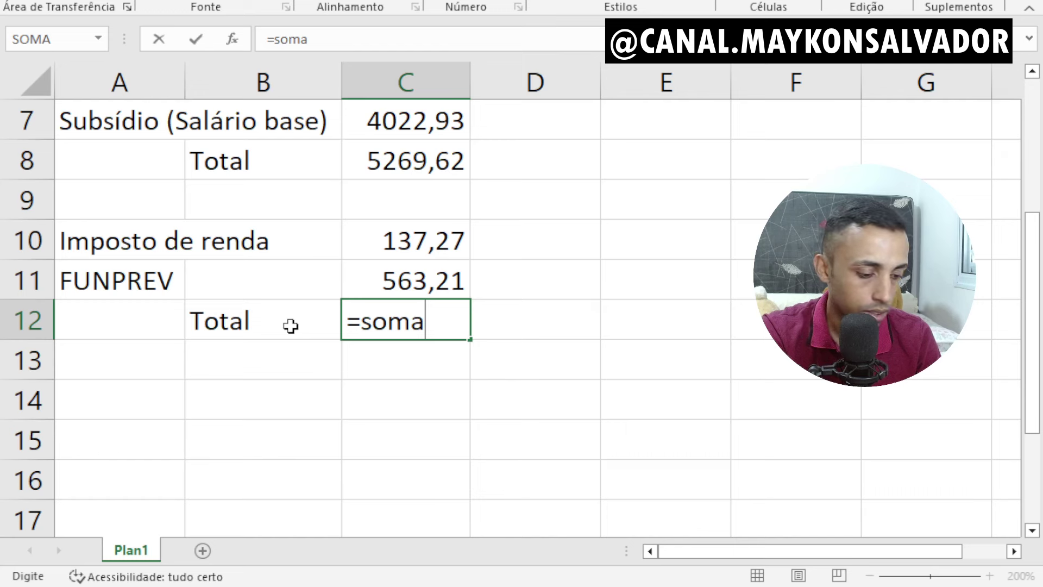
text(()
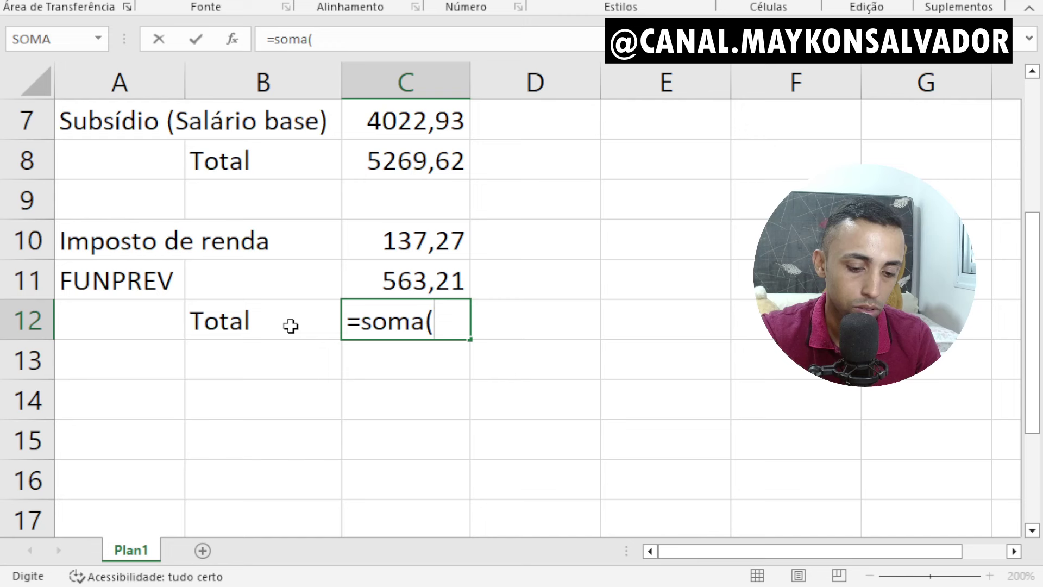
text(c10)
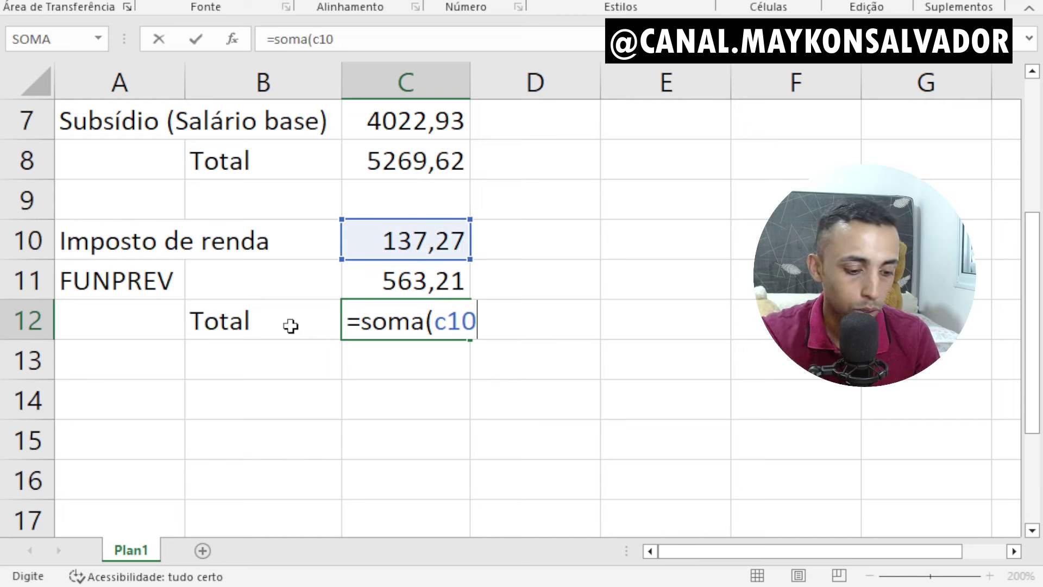
text(:)
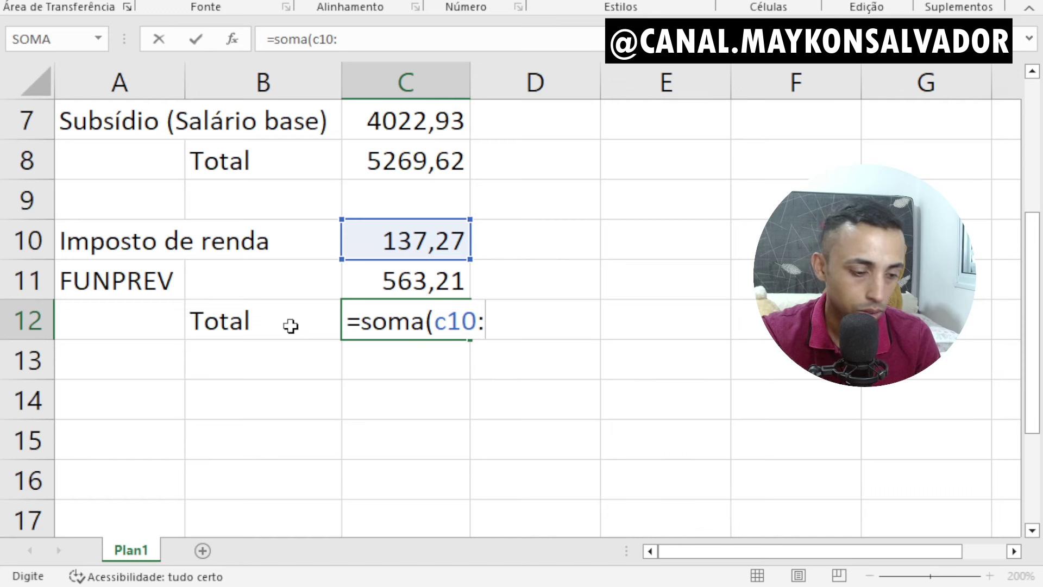
text(c)
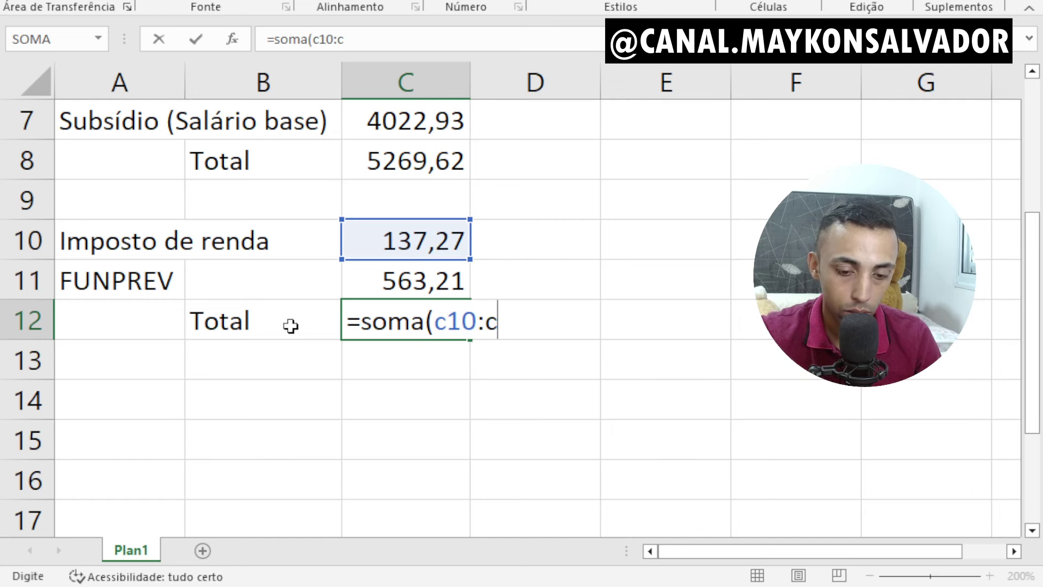
text(11))
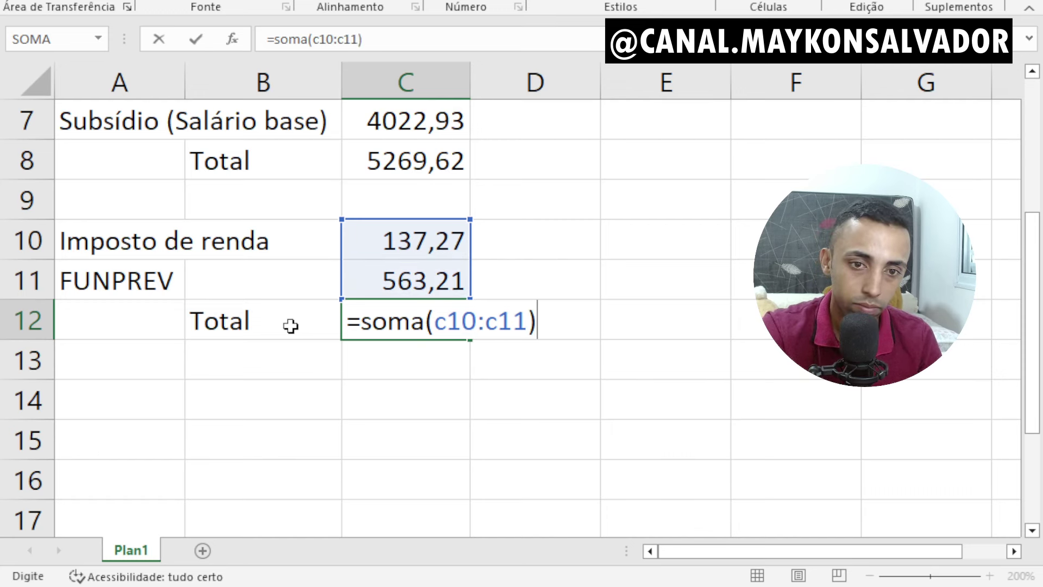
key(Return)
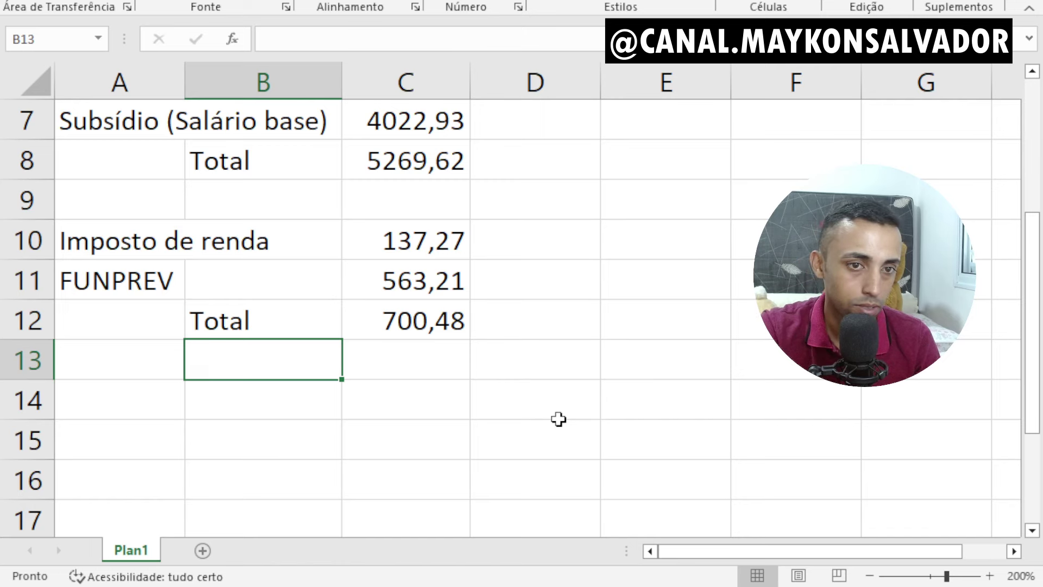
- Enter the label "Líquido" in cell B14, two rows below the deductions Total
scroll(559, 419, up, 1)
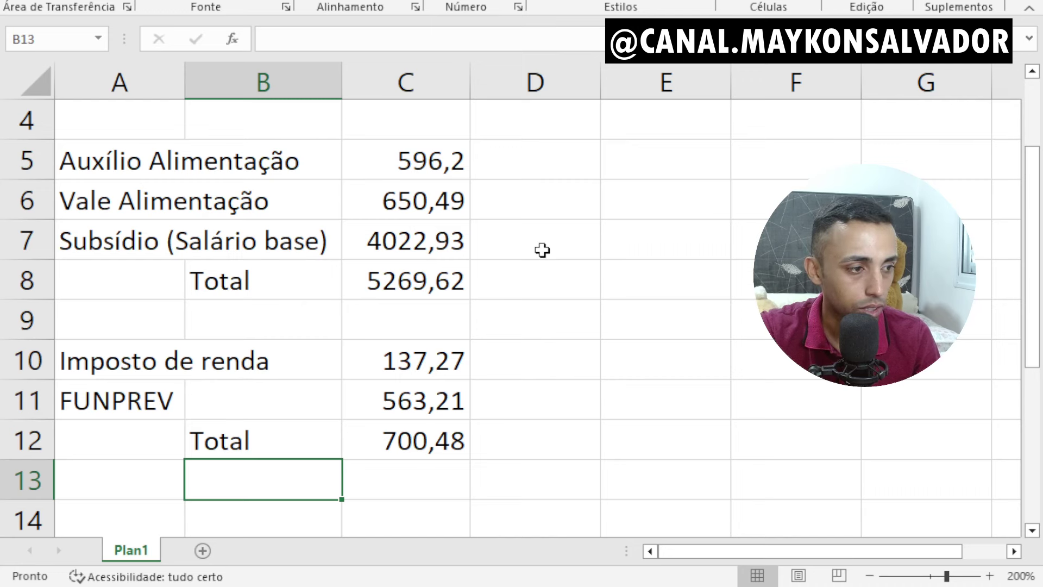
click(551, 203)
scroll(550, 204, down, 3)
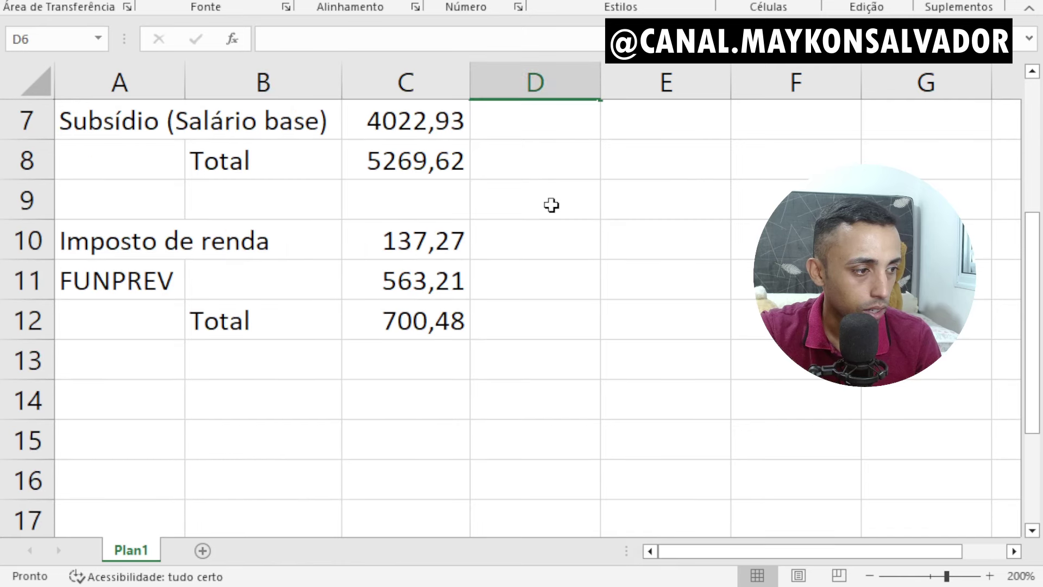
scroll(537, 215, up, 1)
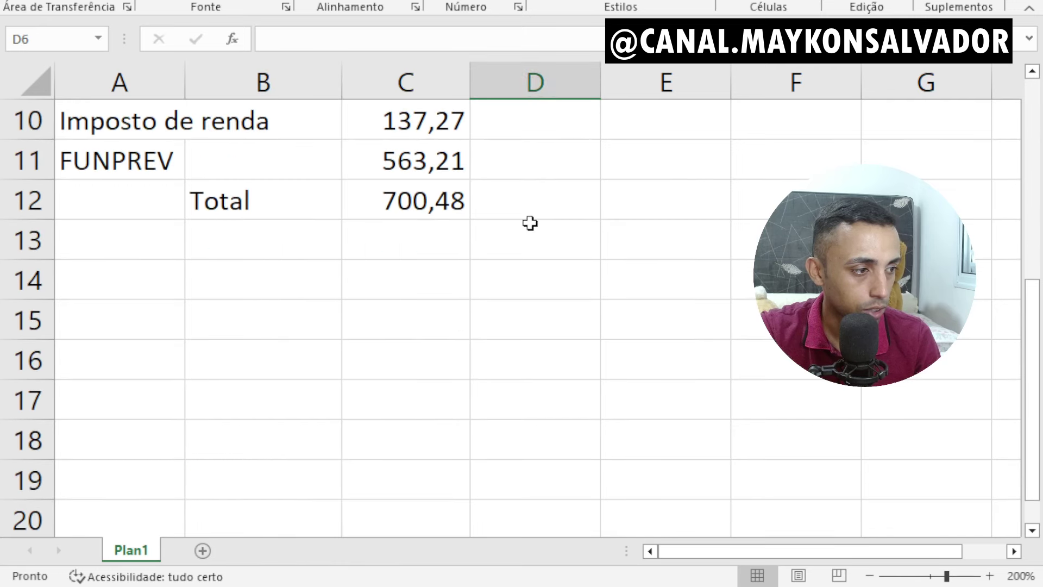
click(239, 283)
text(Li)
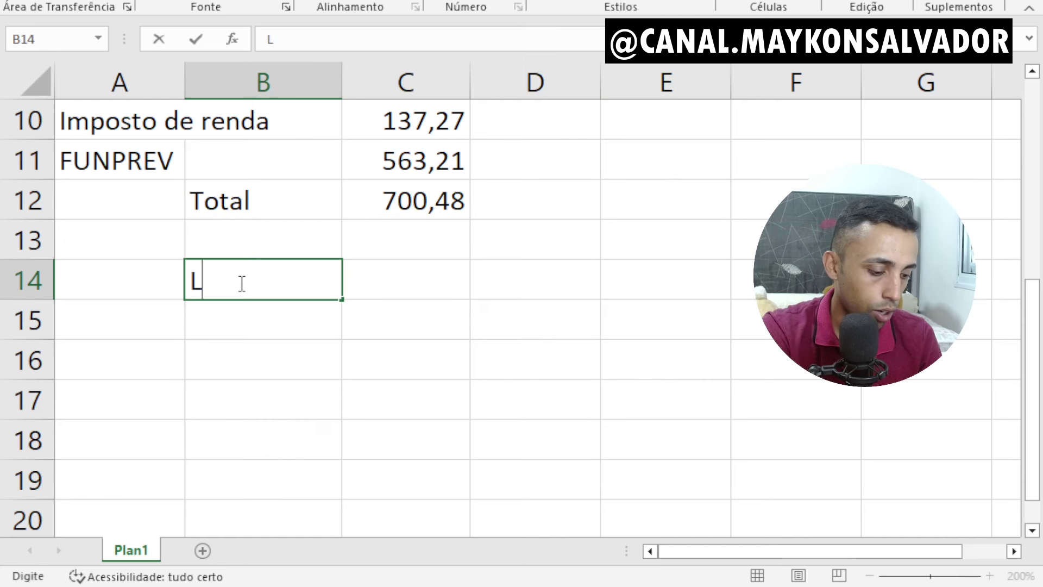
key(BackSpace)
text(ídio)
key(BackSpace)
key(BackSpace)
key(BackSpace)
text(quido)
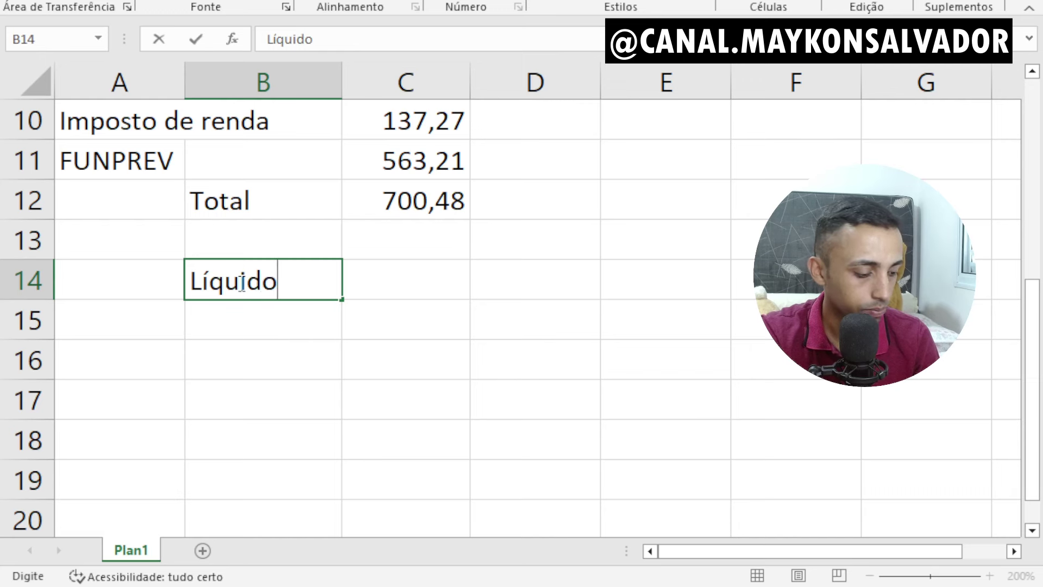
key(Tab)
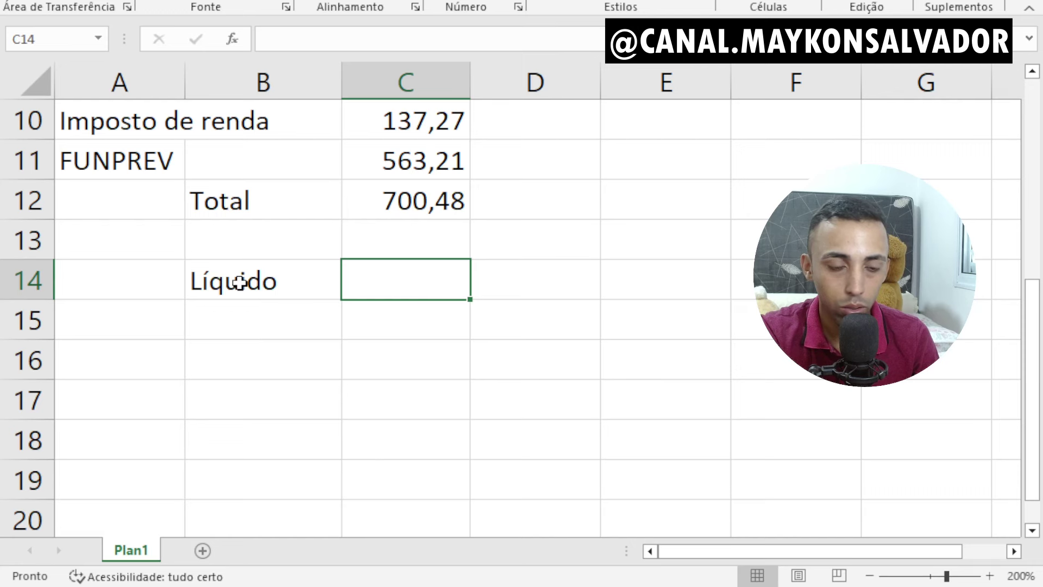
- Calculate the net pay in cell C14 by subtracting total deductions from total earnings with =C8-C12
scroll(240, 282, up, 1)
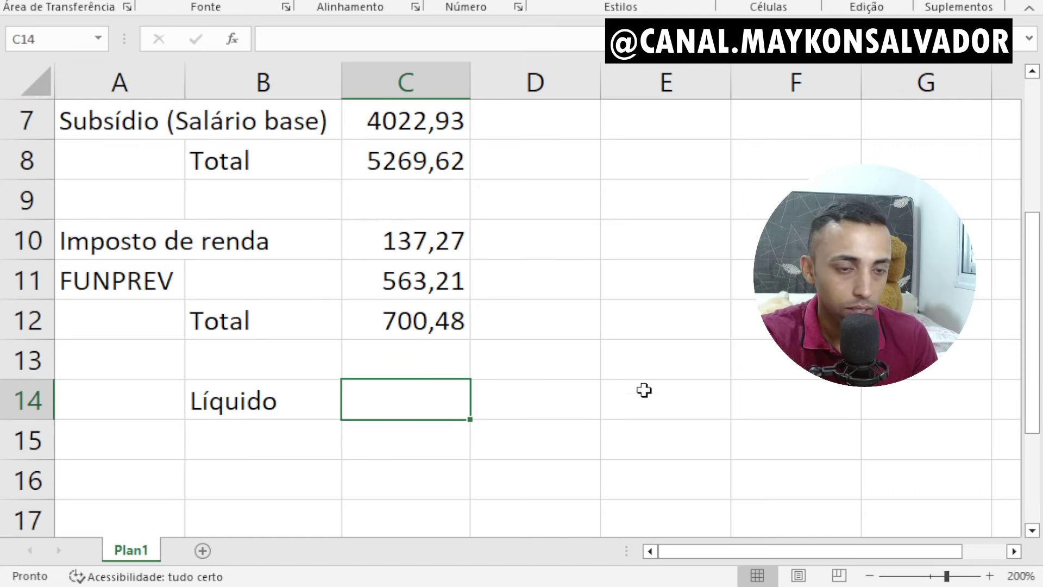
text(=)
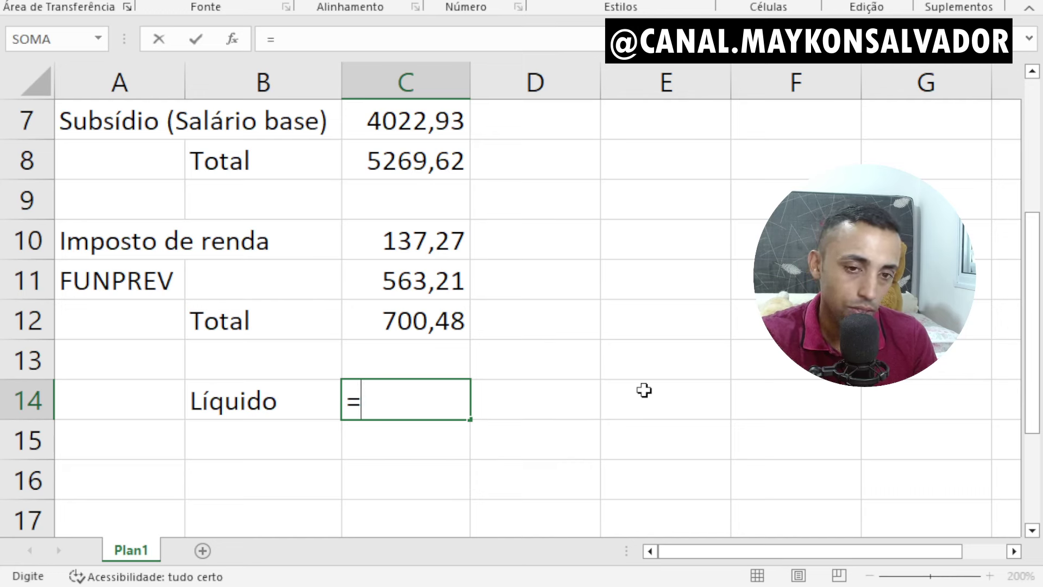
text(C)
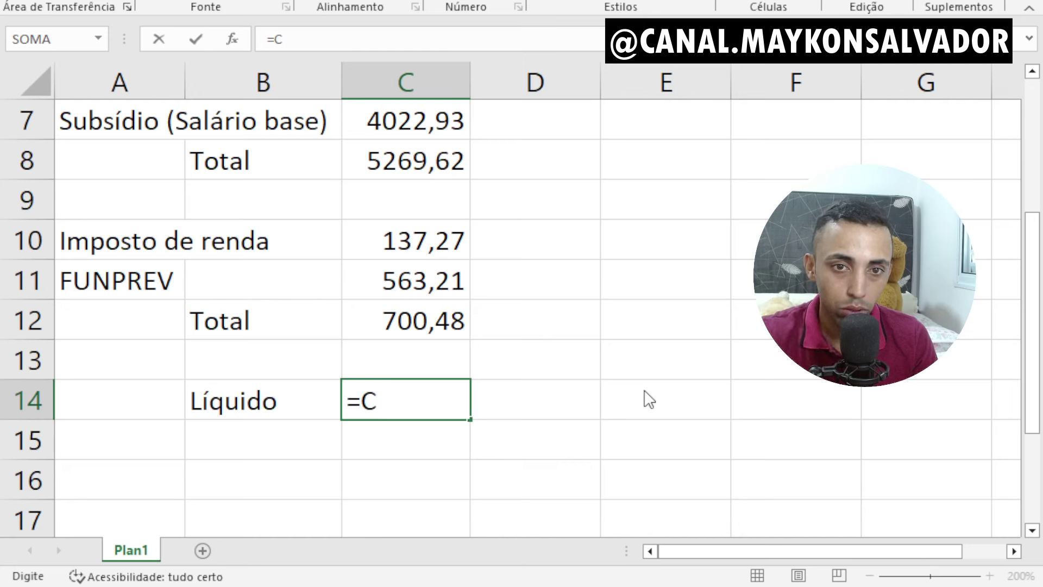
text(8-)
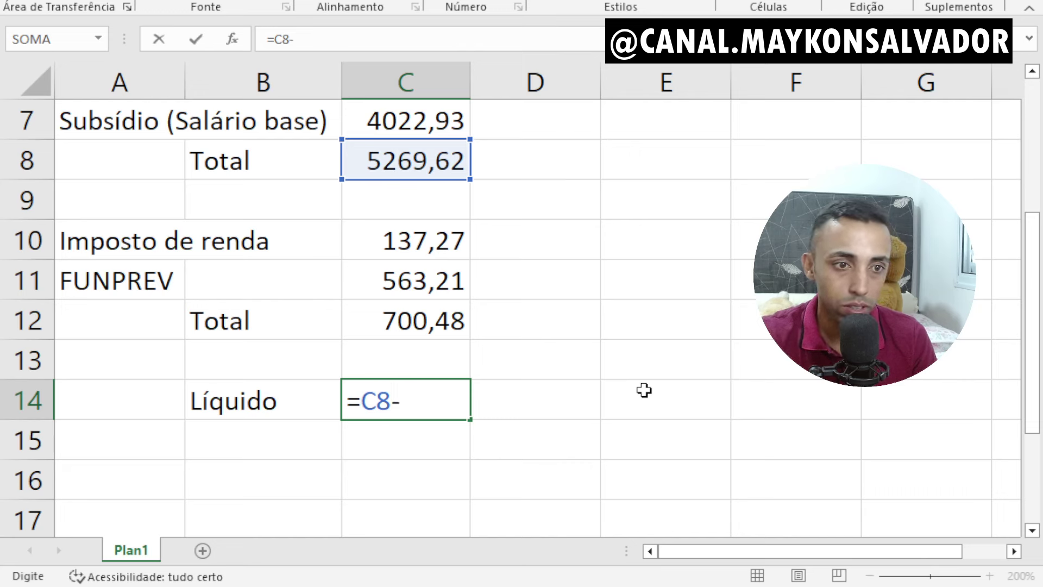
text(C)
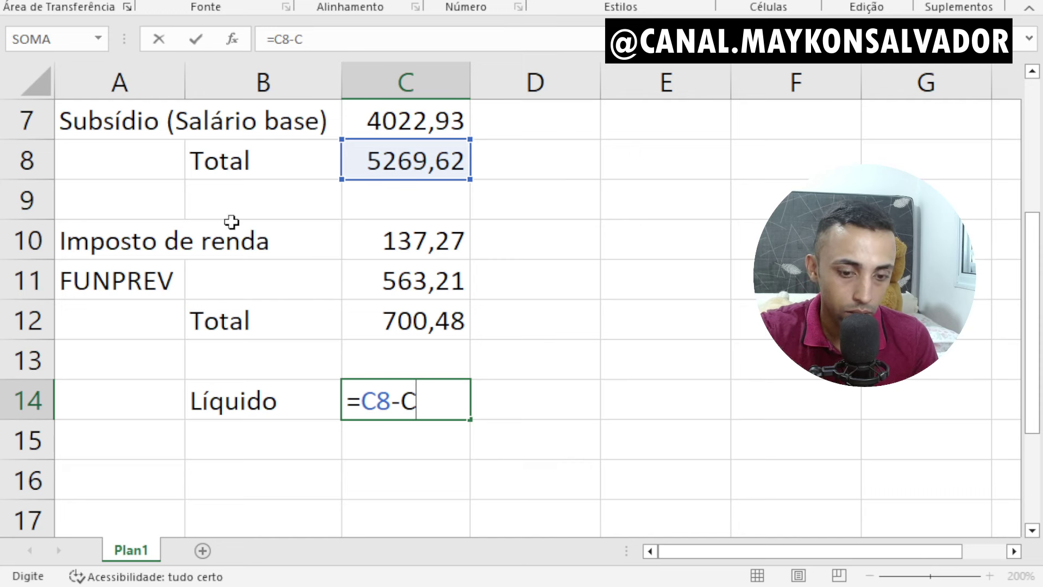
text(12)
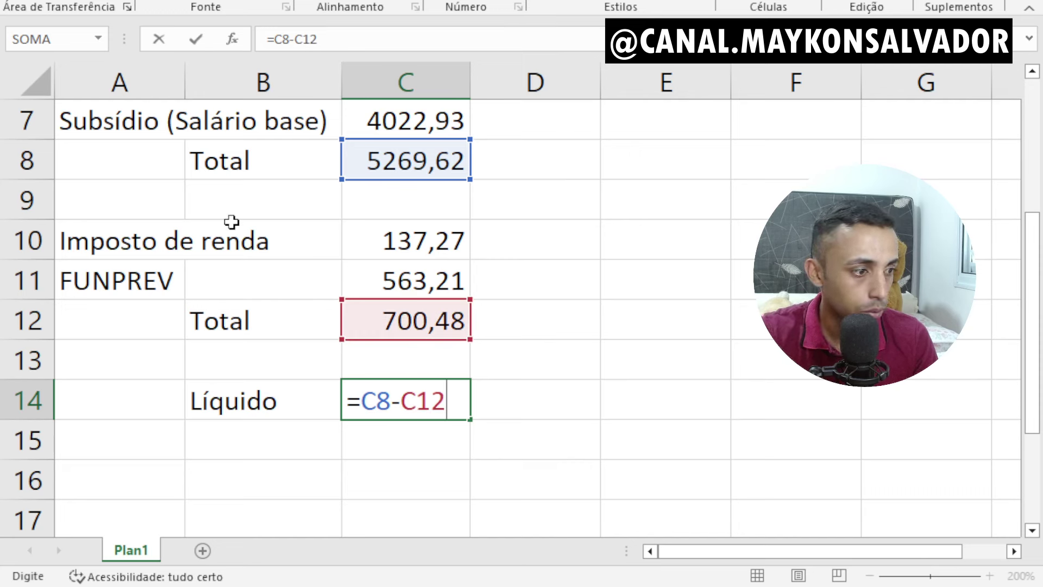
key(Return)
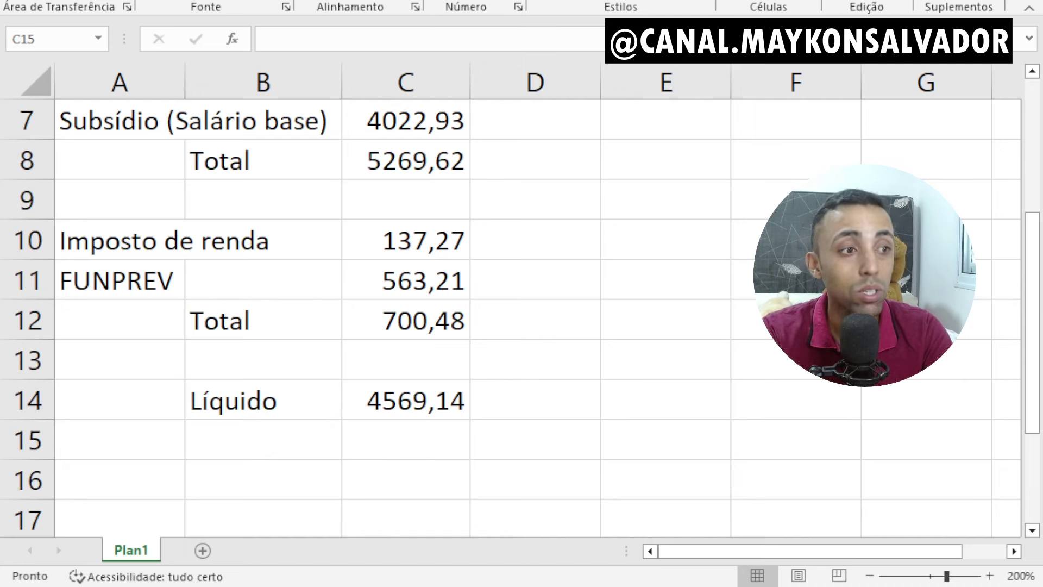
- Review the earnings, deductions and Líquido rows and compare them with the February 2023 salary in row 1
scroll(510, 318, up, 1)
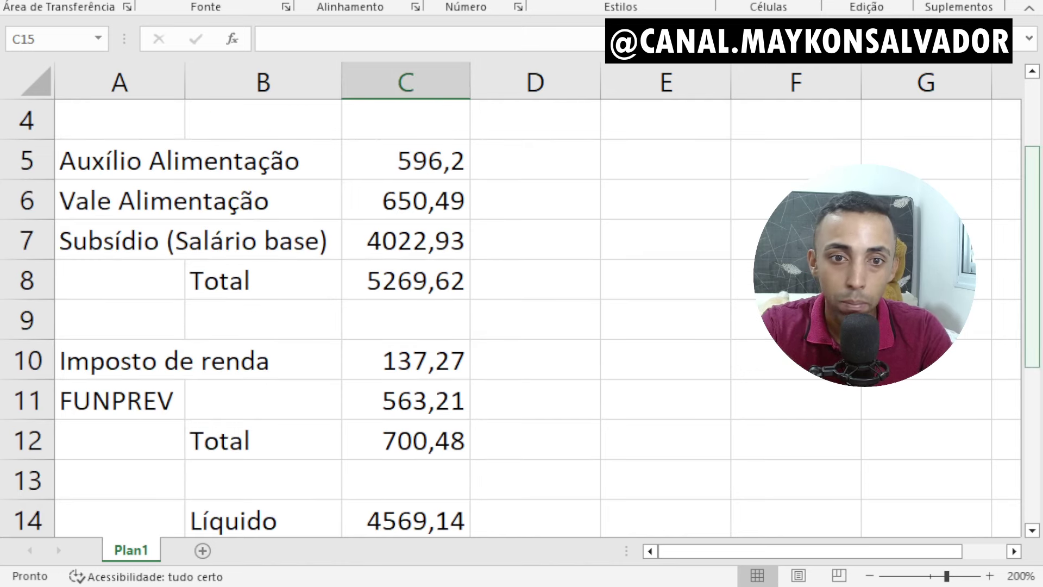
scroll(1037, 274, down, 1)
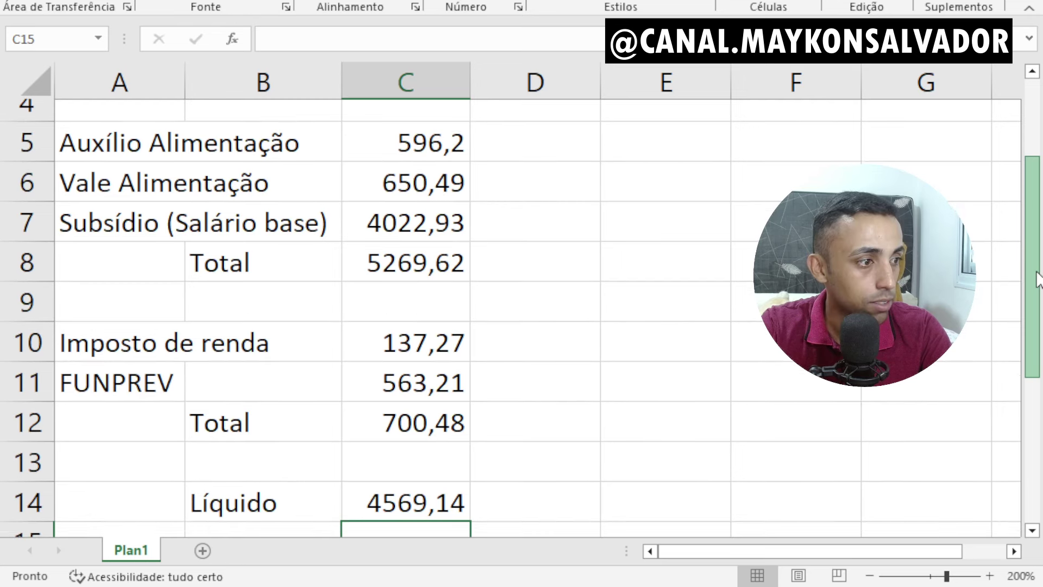
scroll(1037, 280, up, 1)
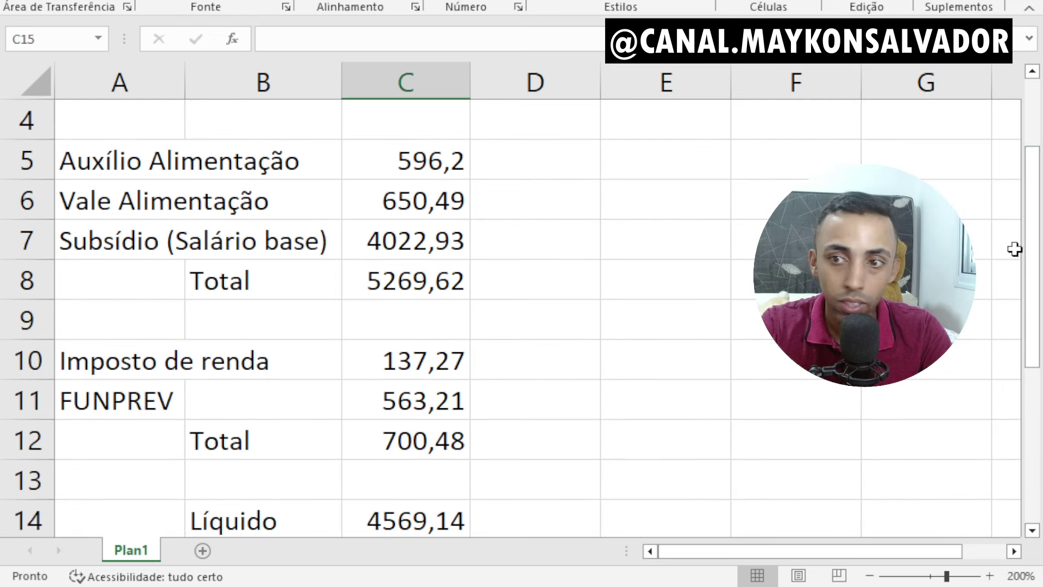
scroll(1034, 249, down, 1)
scroll(1037, 261, down, 1)
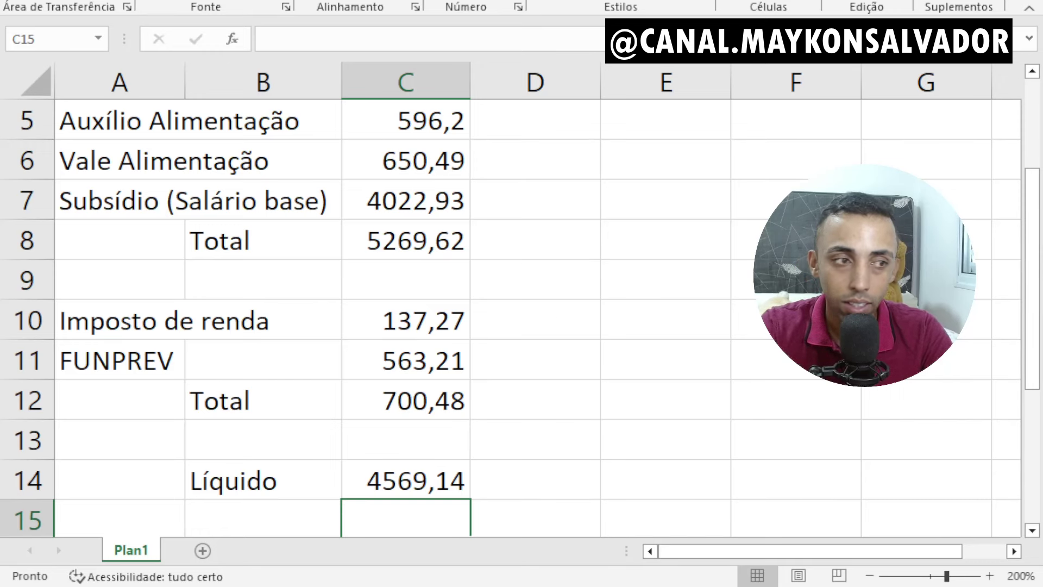
key(alt+Tab)
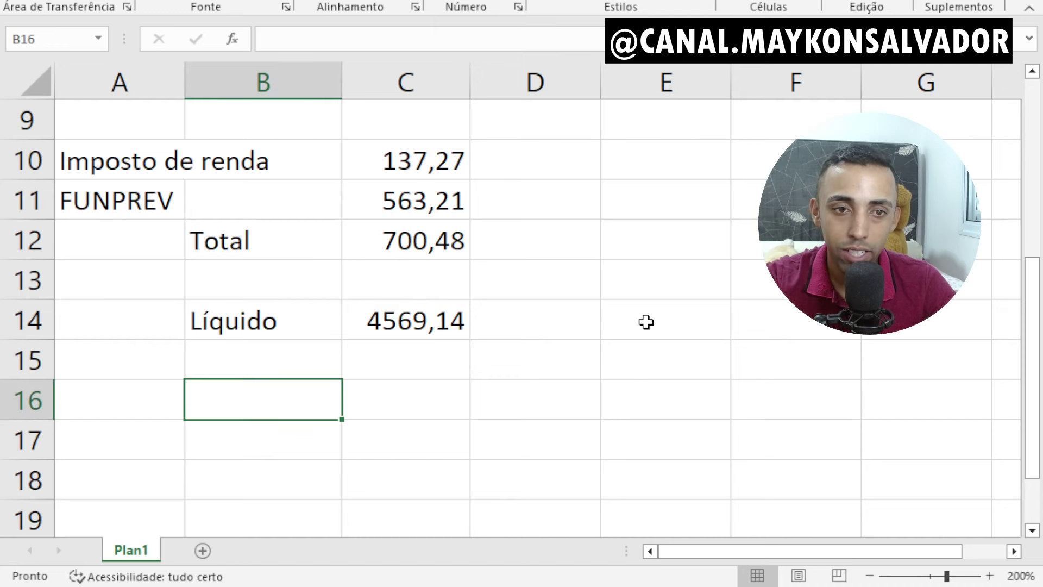
scroll(525, 366, up, 3)
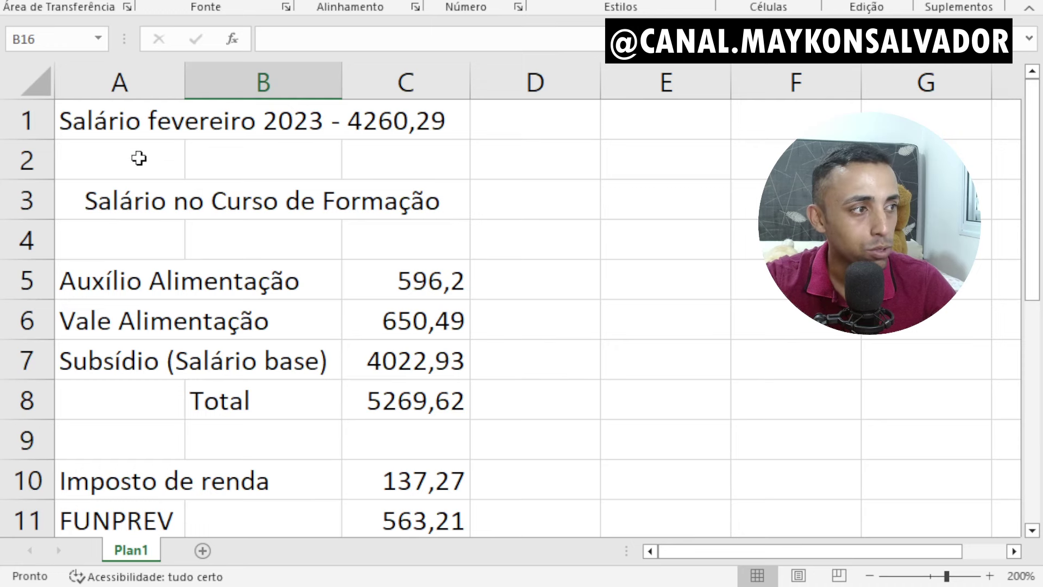
click(402, 124)
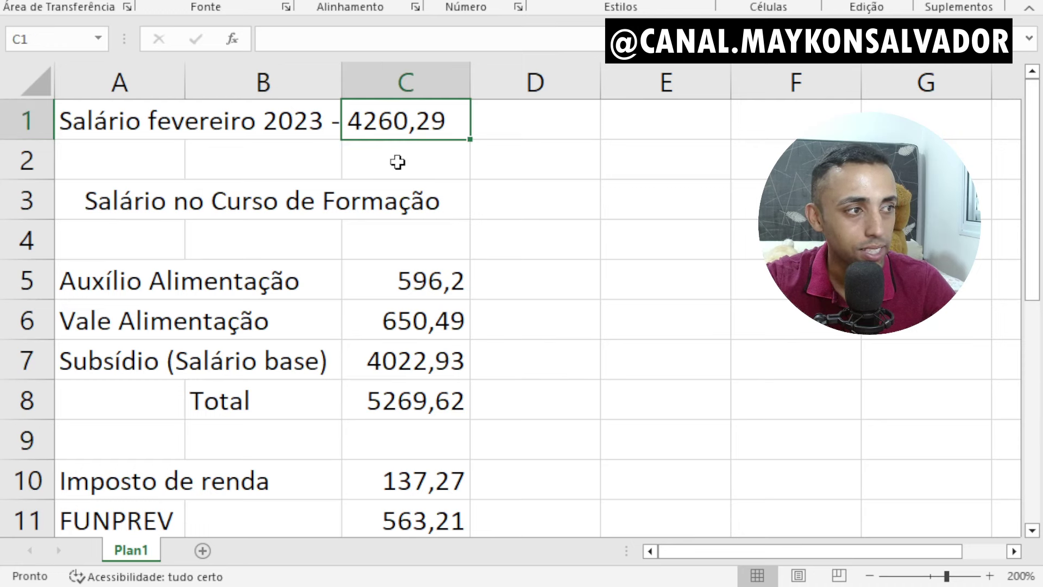
- Enter the label "2023 X 2024" in cell B16, two rows below Líquido
scroll(391, 180, down, 2)
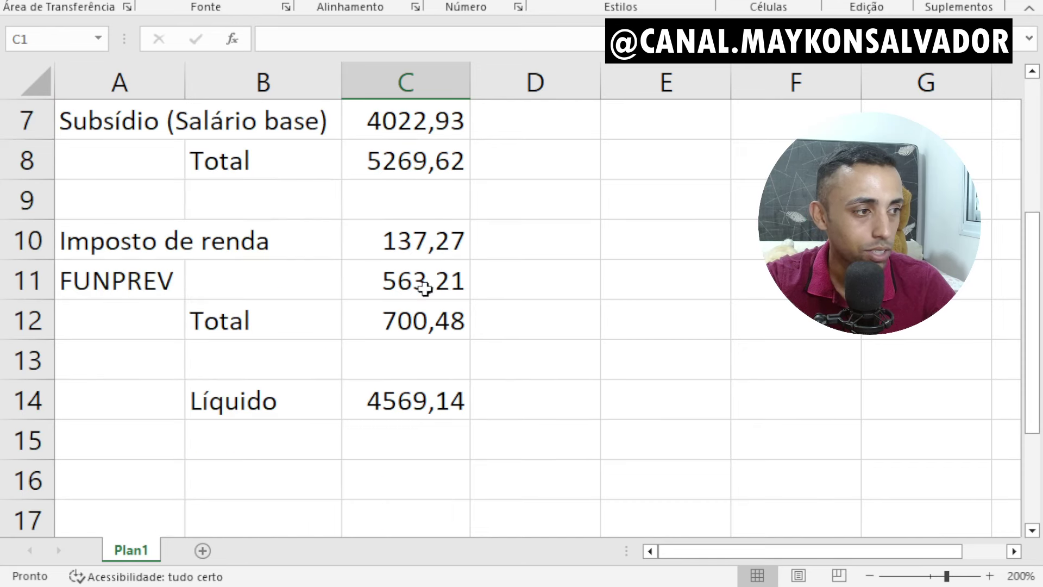
click(407, 411)
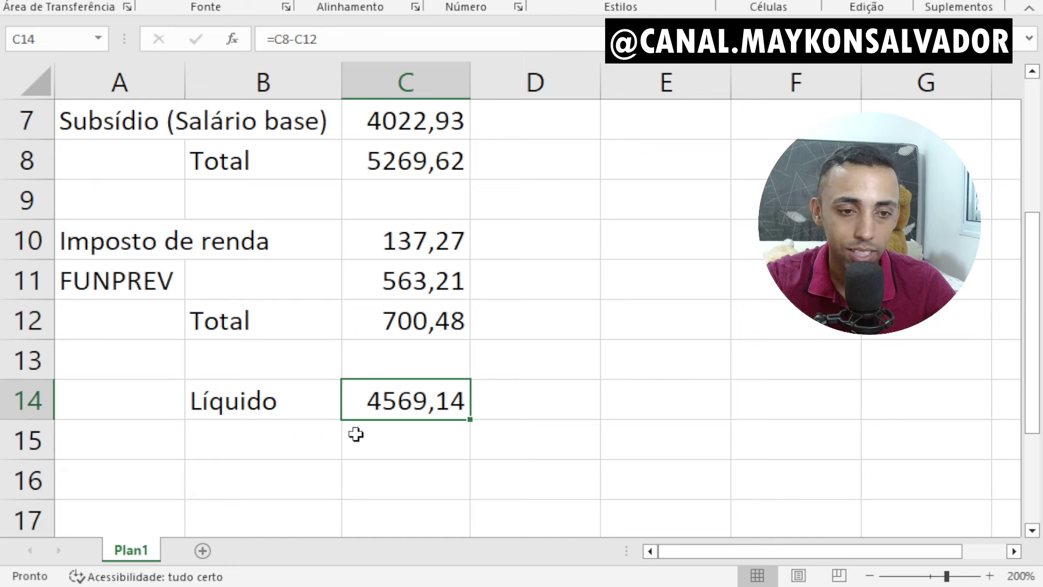
click(203, 483)
scroll(207, 477, down, 2)
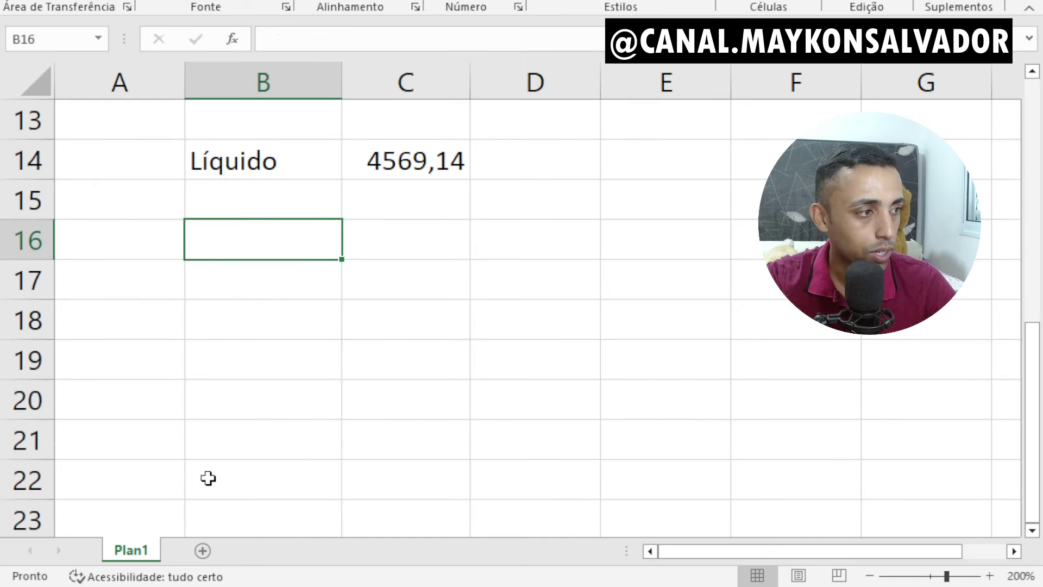
scroll(208, 478, up, 1)
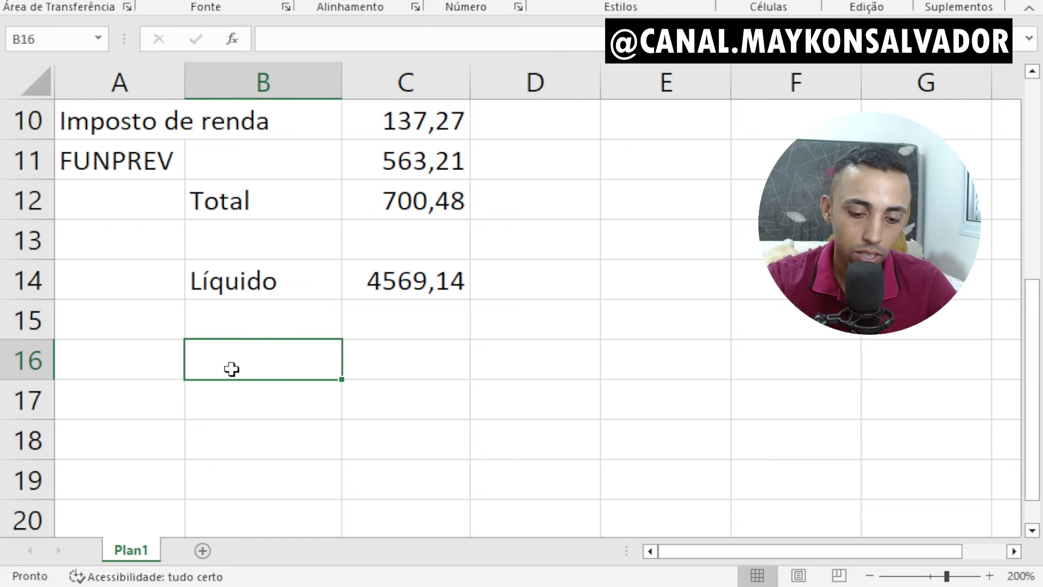
text(2023)
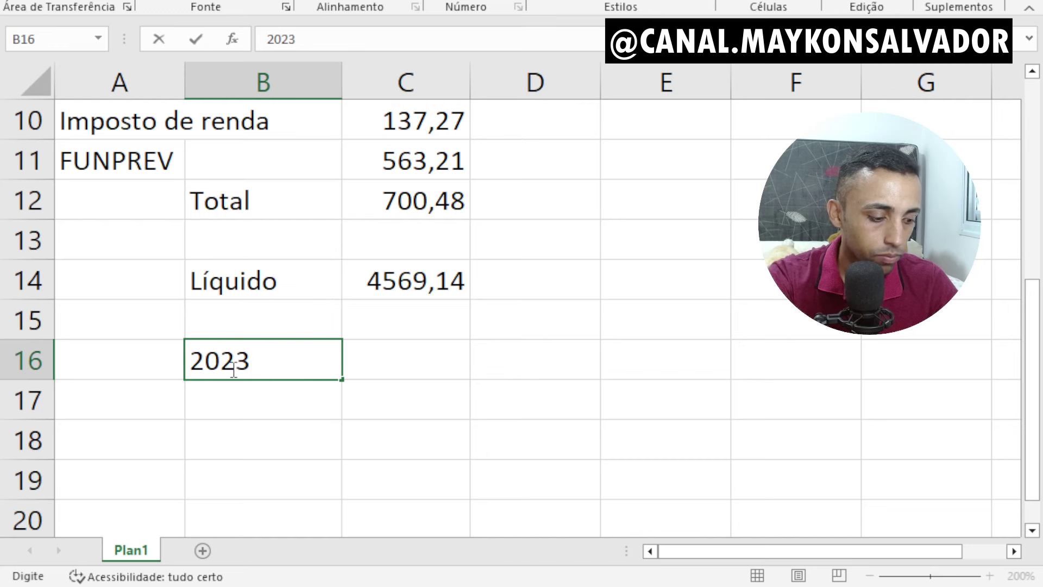
text( X)
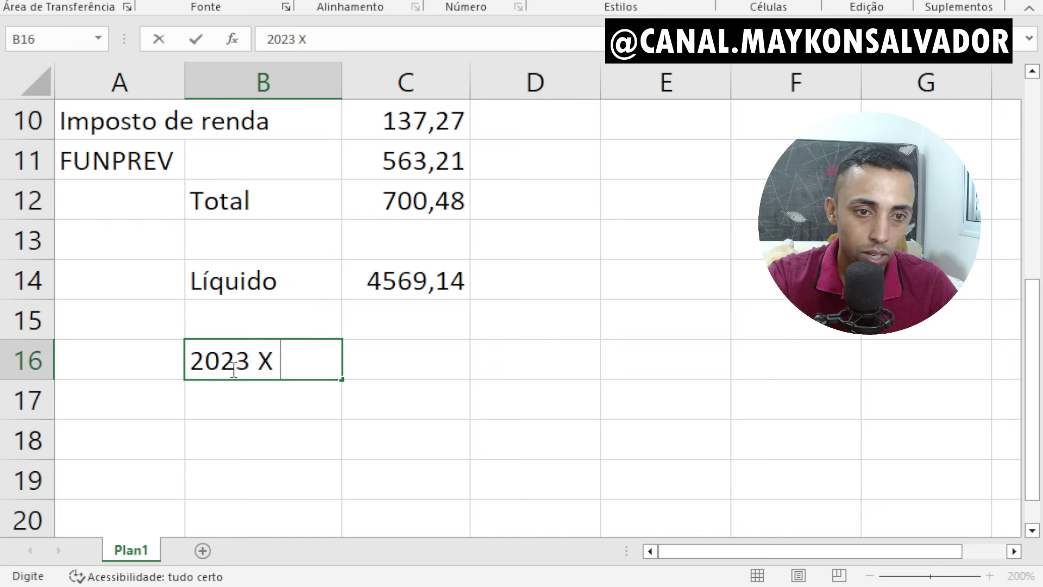
text( 2024)
key(Tab)
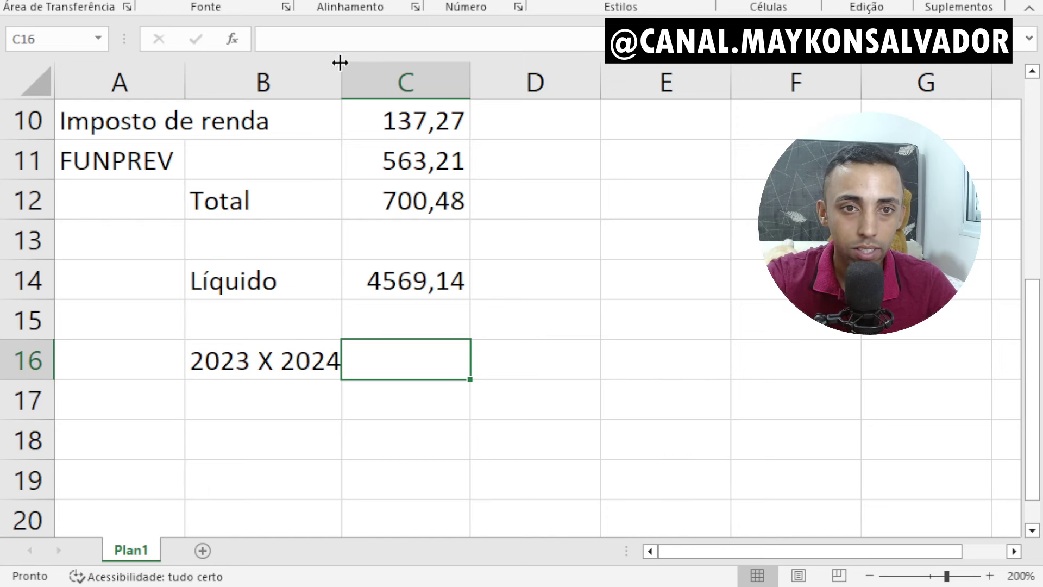
- Widen column B slightly so the "2023 X 2024" label fits inside its cell
click(350, 76)
click(459, 200)
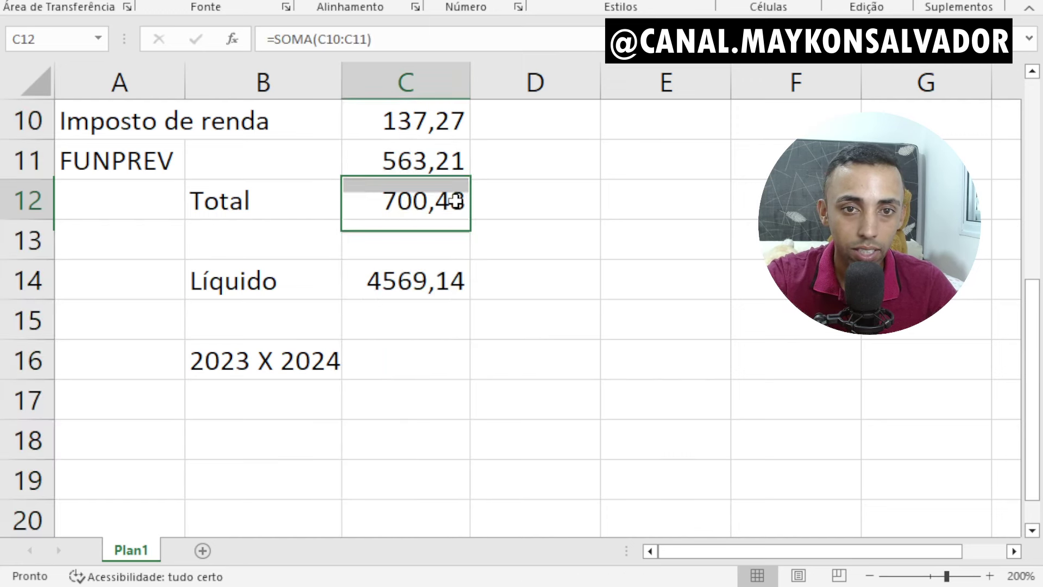
click(686, 201)
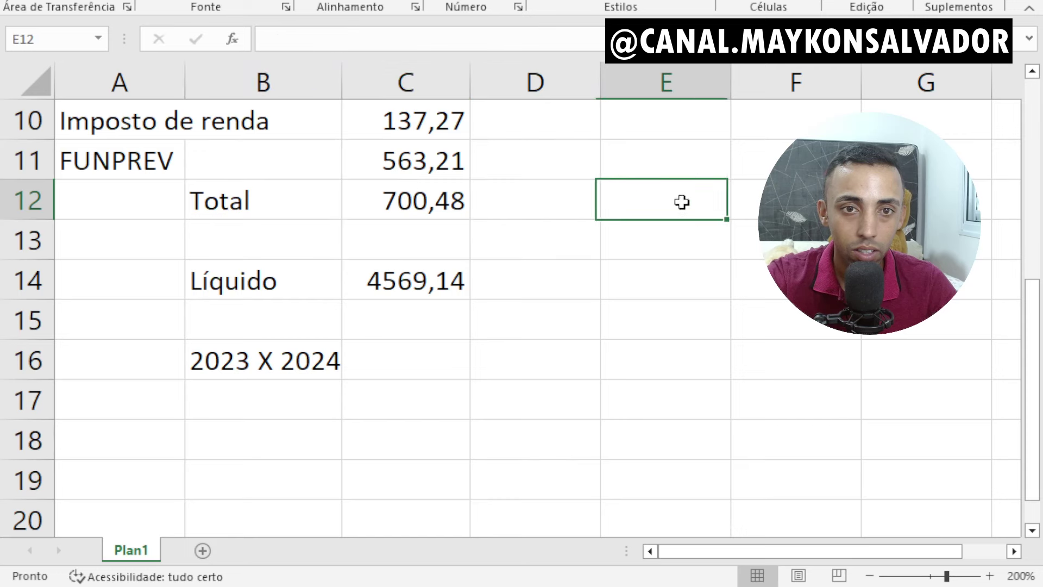
drag(343, 83, 354, 83)
click(467, 288)
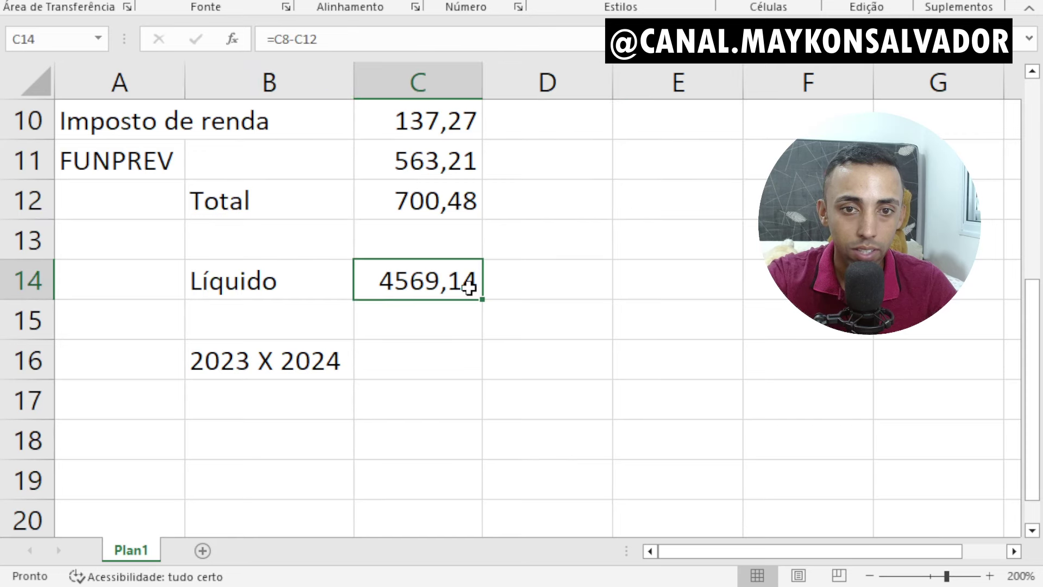
- Copy the salary amount 4260,29 out of the text in cell A1 into cell D1 as a separate value
scroll(579, 354, up, 1)
scroll(579, 354, up, 2)
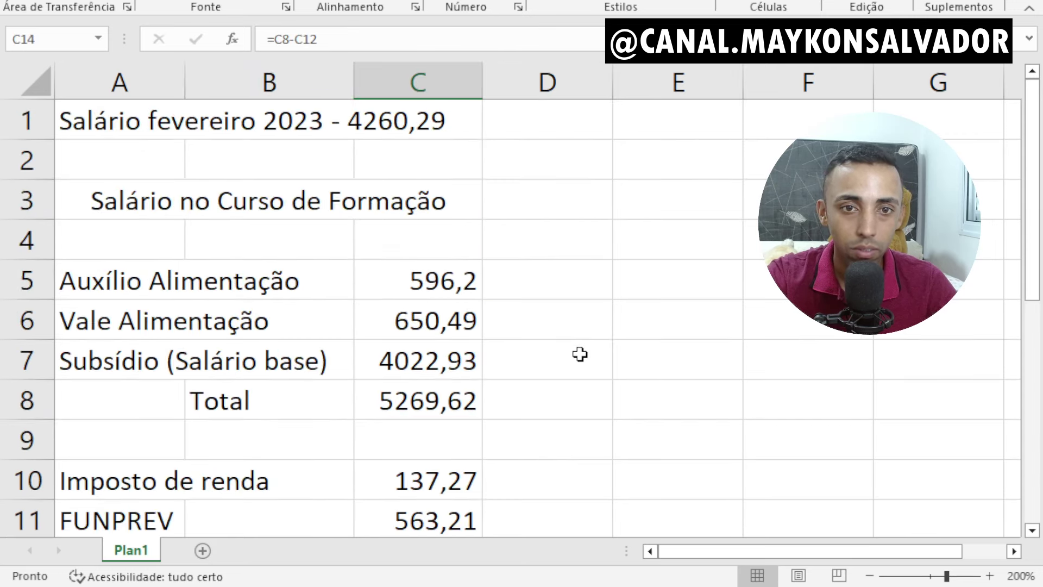
click(380, 124)
click(343, 122)
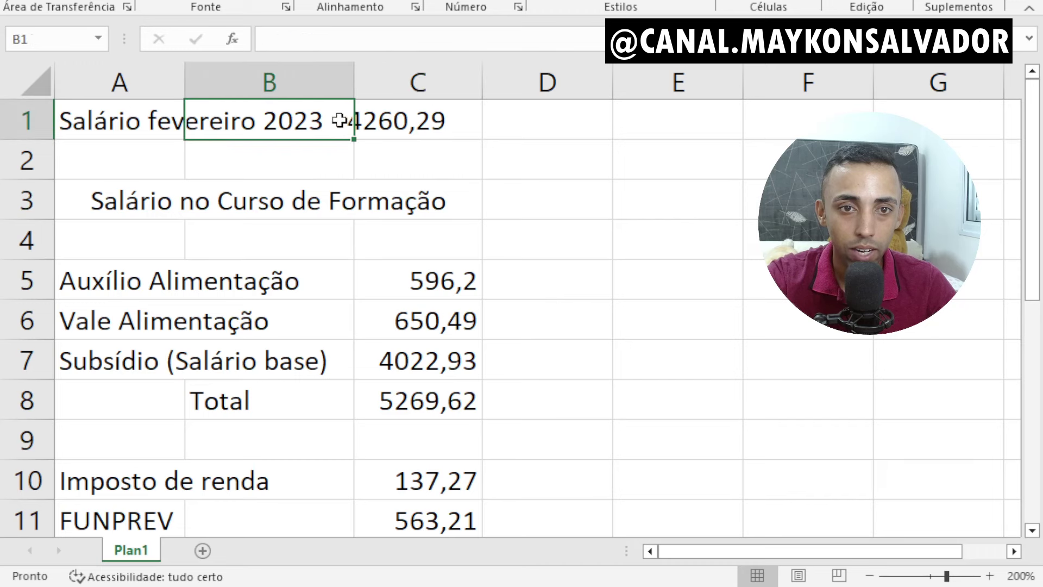
click(383, 126)
click(138, 125)
double_click(139, 125)
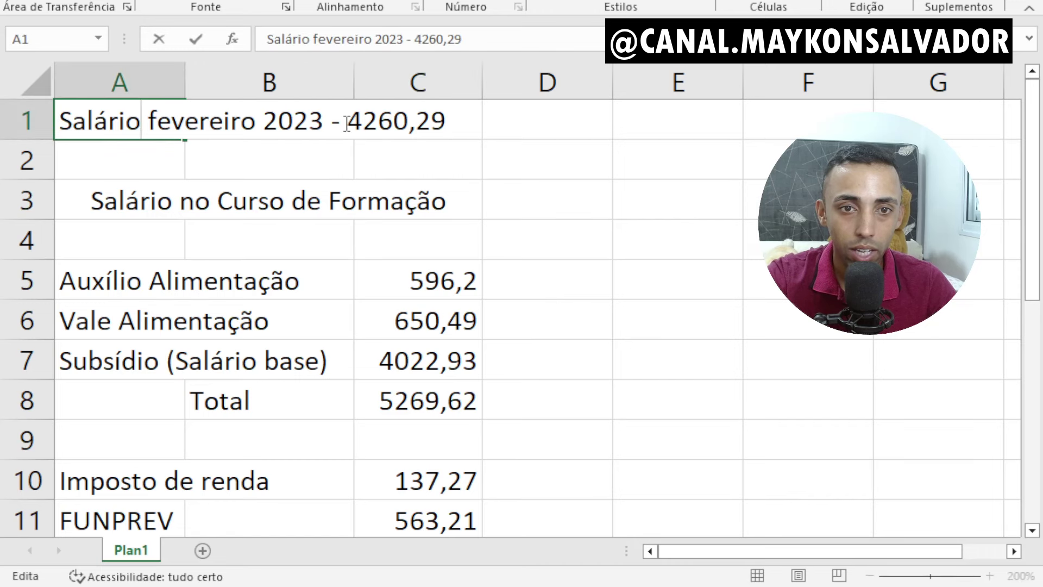
drag(347, 124, 446, 124)
key(ctrl+c)
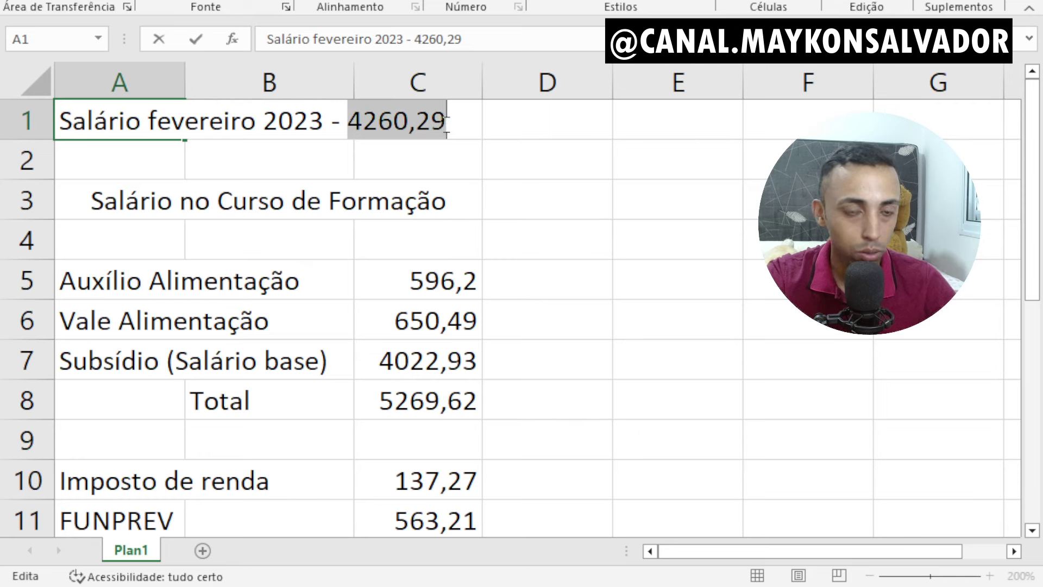
click(555, 120)
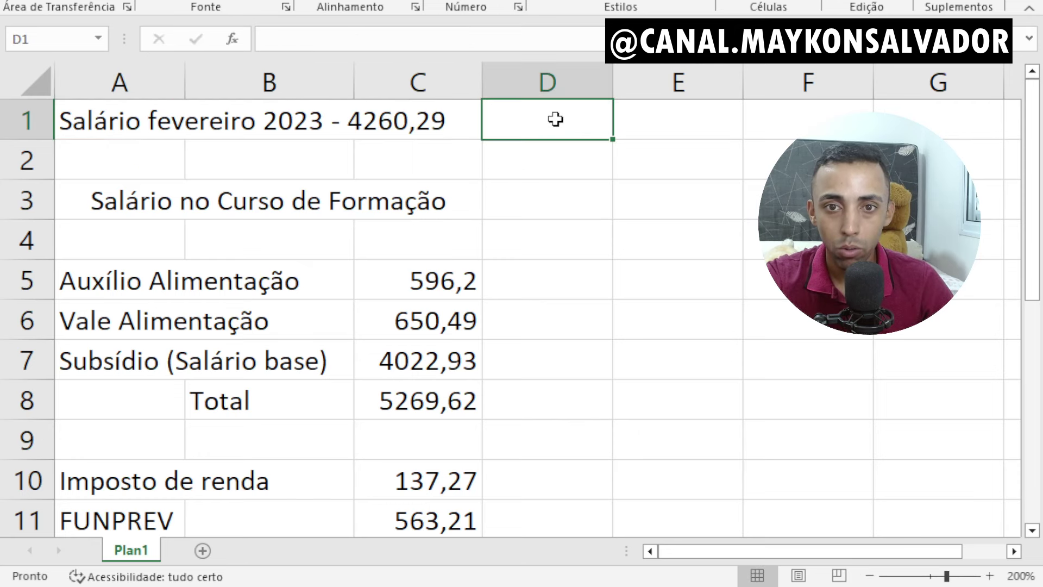
key(ctrl+v)
click(523, 191)
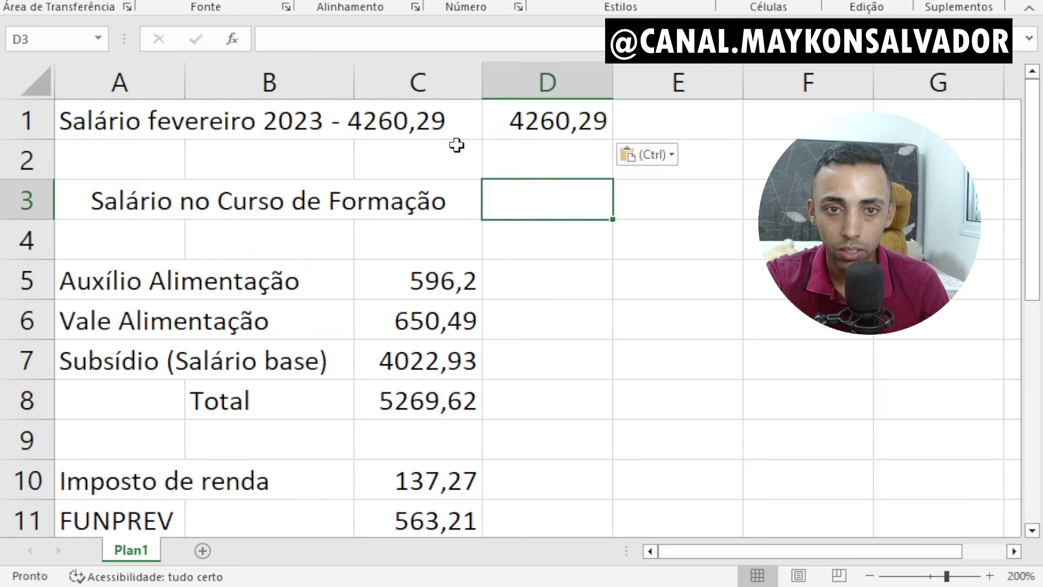
click(565, 266)
click(573, 210)
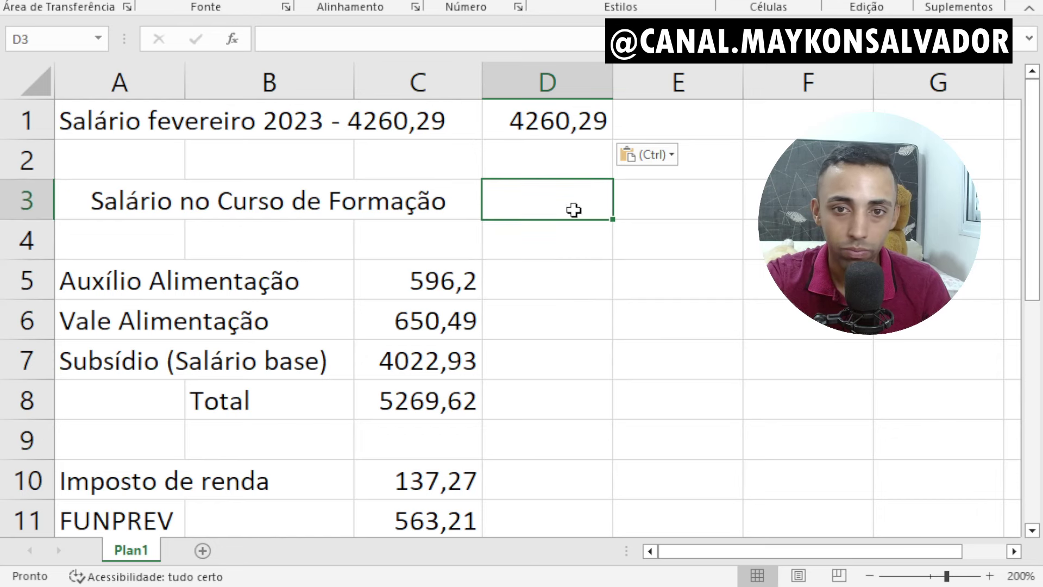
- Calculate the 2023 X 2024 difference in cell C16 with the formula =D1-C14
scroll(565, 380, down, 4)
click(423, 240)
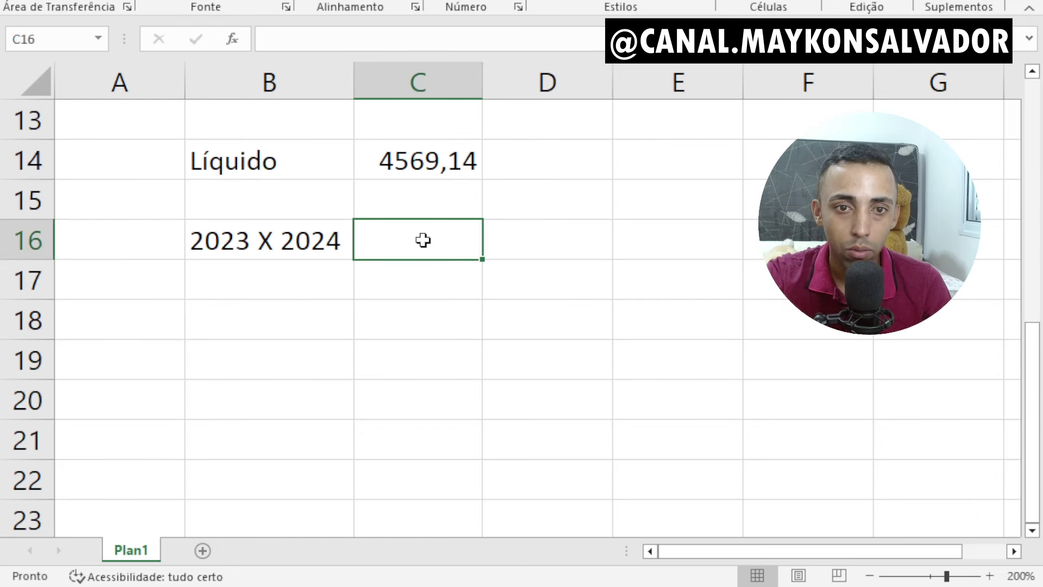
text(=)
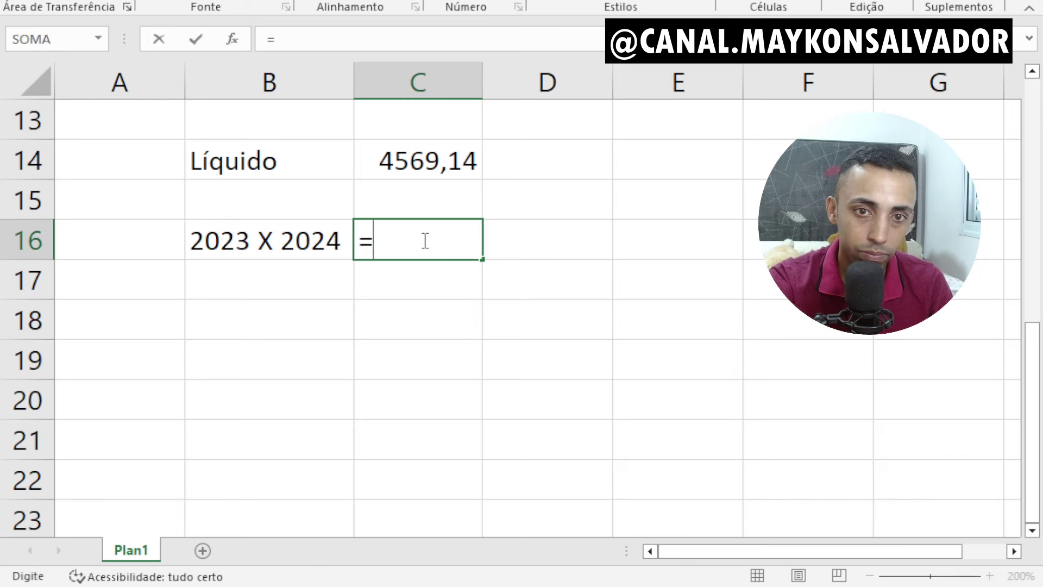
text(D1)
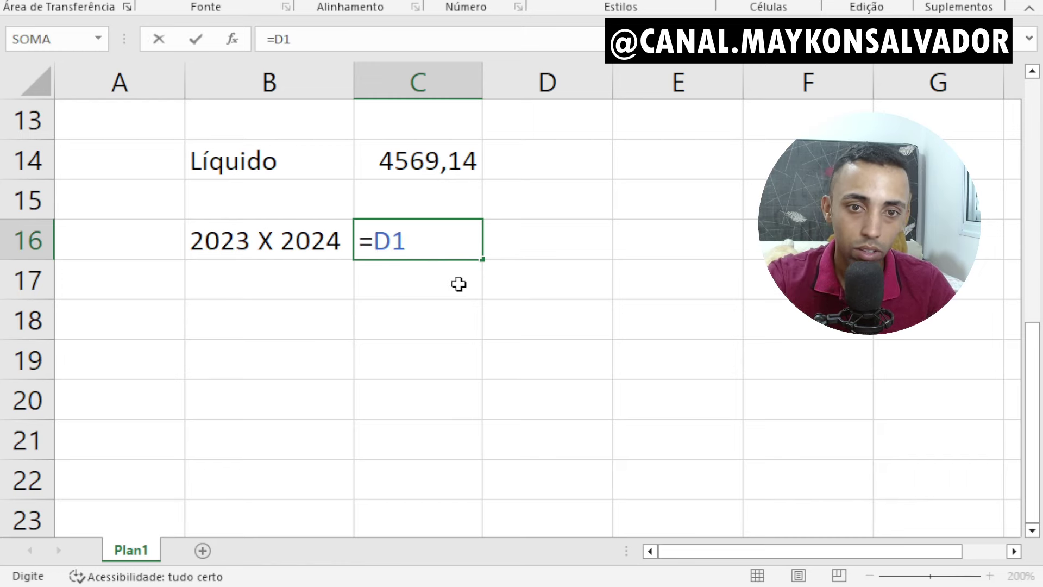
scroll(624, 380, up, 4)
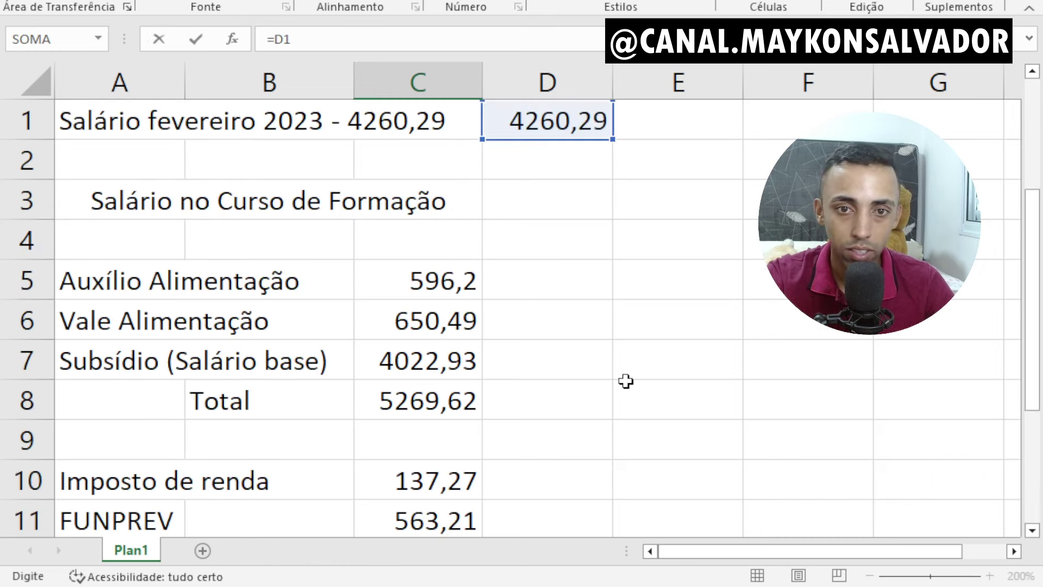
scroll(625, 381, down, 3)
text(-)
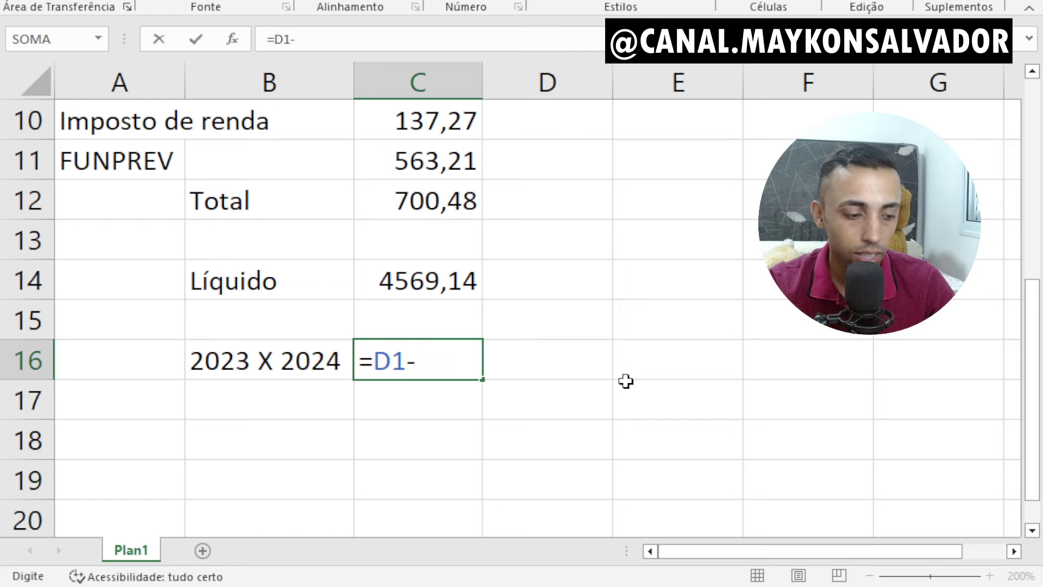
text(C)
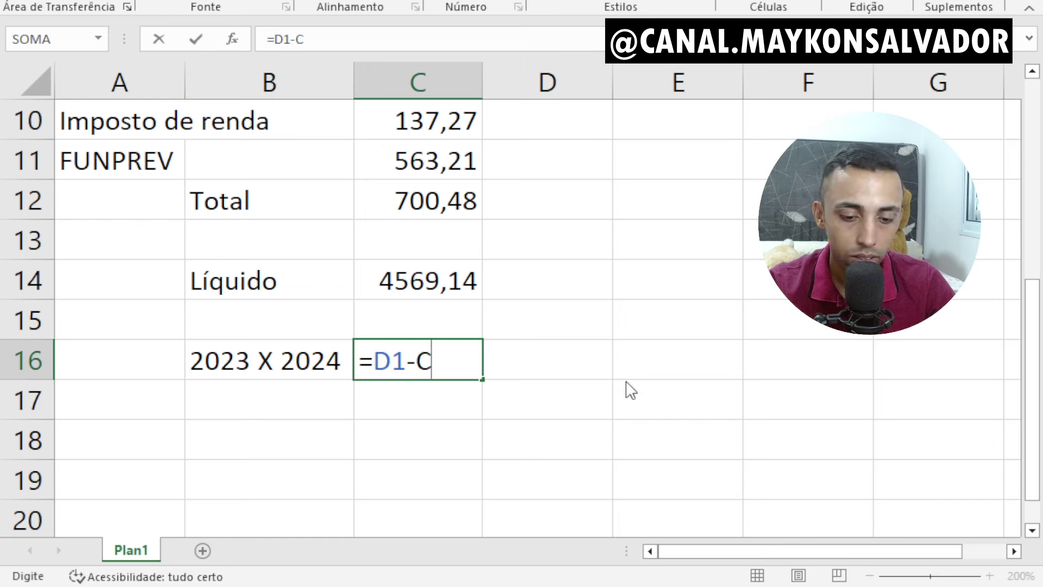
text(14)
key(Return)
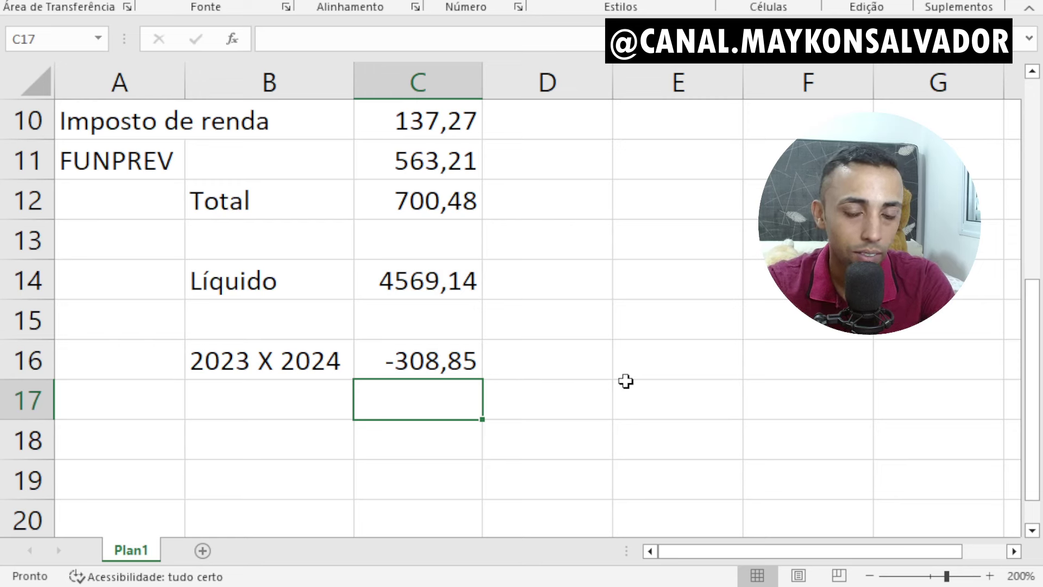
- Reverse the subtraction in cell C16 by changing its formula to =C14-D1
click(461, 373)
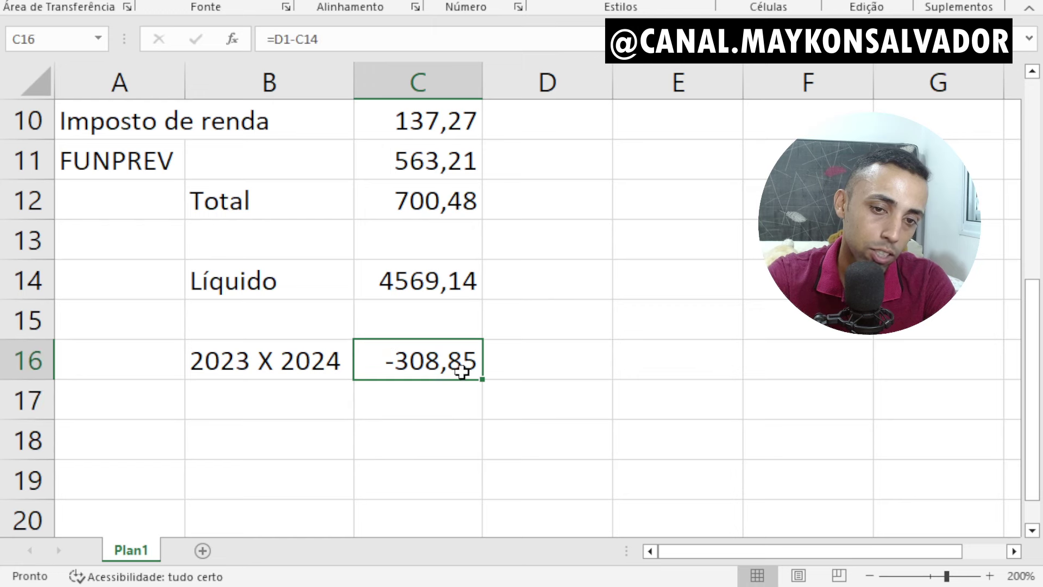
double_click(452, 373)
click(422, 365)
key(BackSpace)
key(BackSpace)
key(BackSpace)
click(429, 364)
text(-)
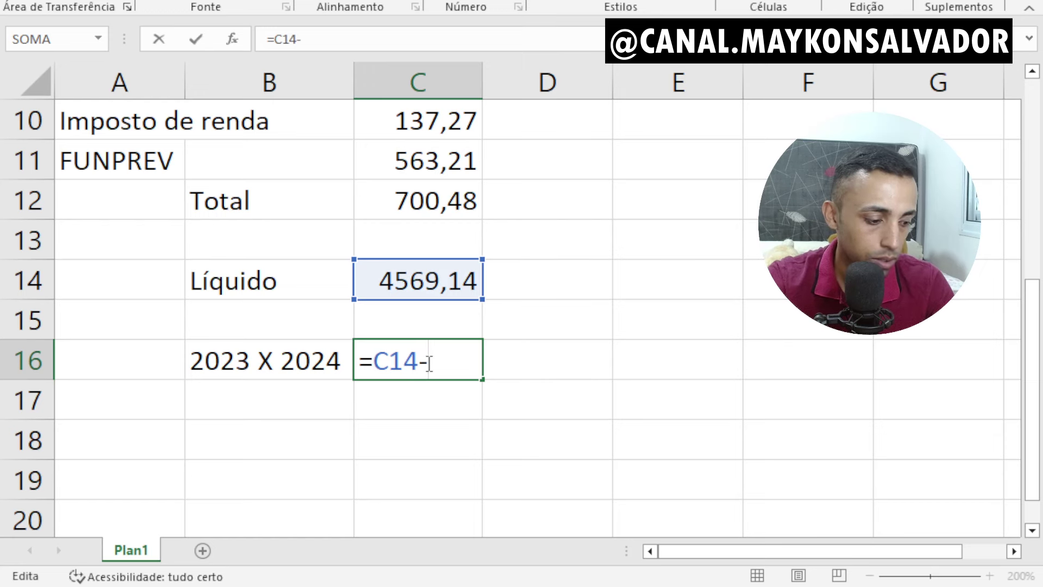
text(D1)
key(Return)
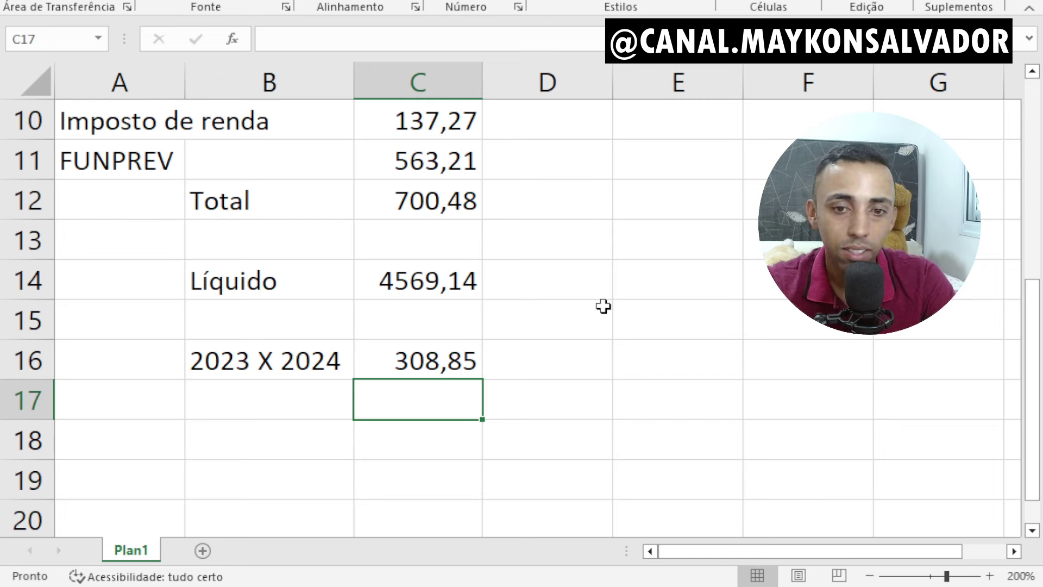
click(429, 357)
click(532, 374)
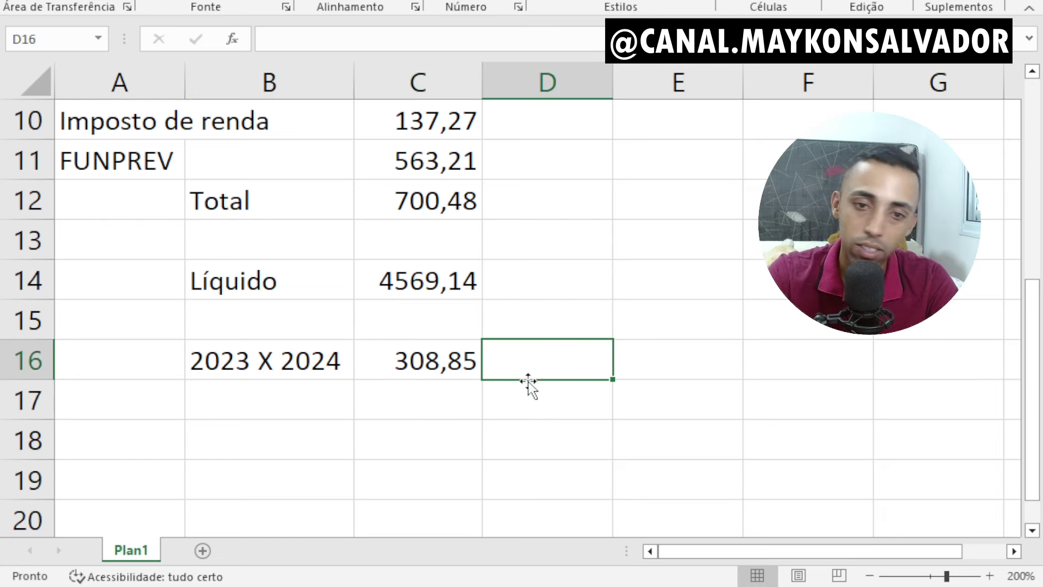
click(461, 395)
click(447, 359)
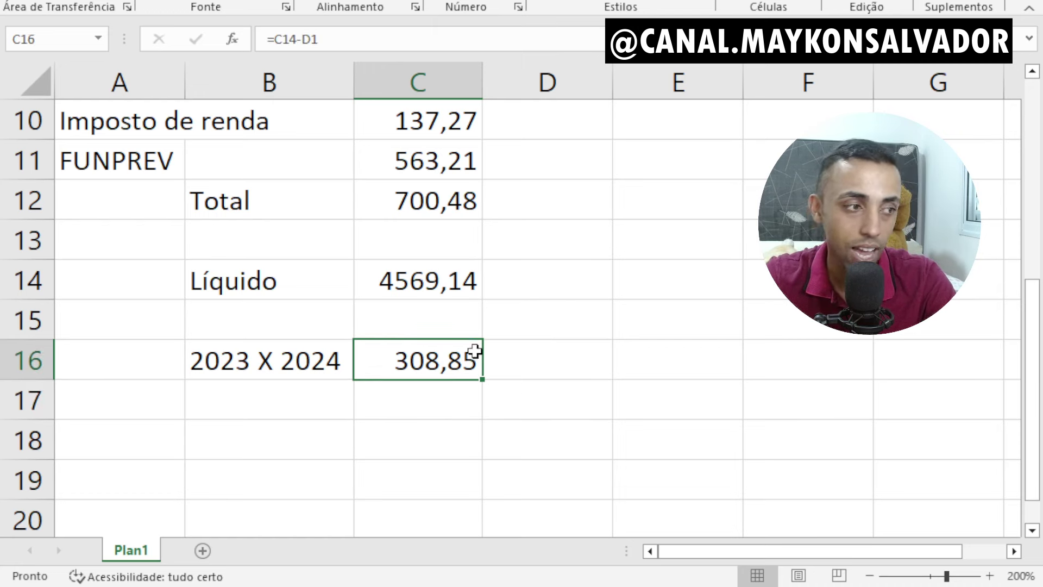
scroll(477, 421, up, 1)
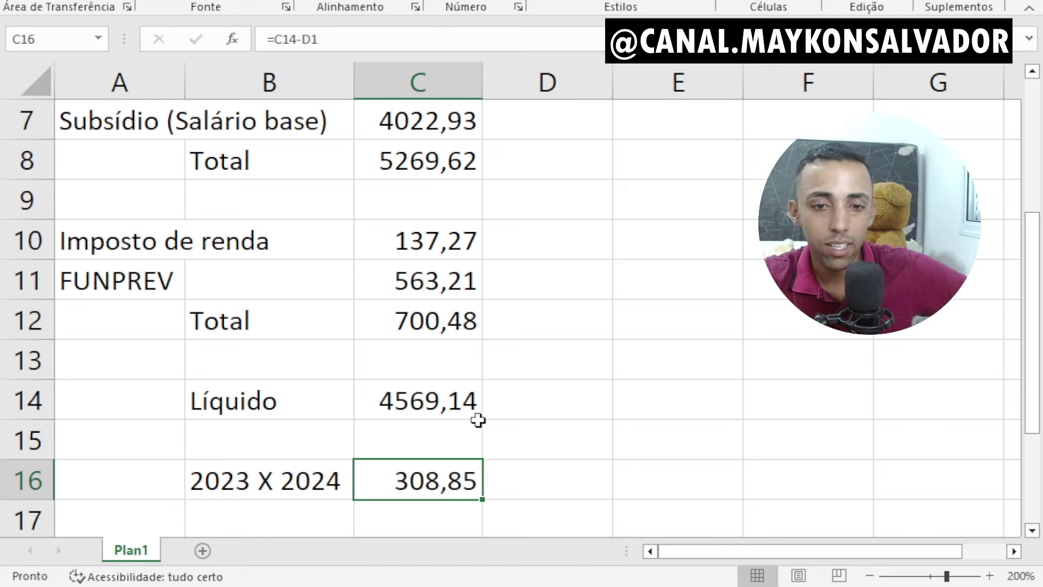
scroll(478, 421, down, 1)
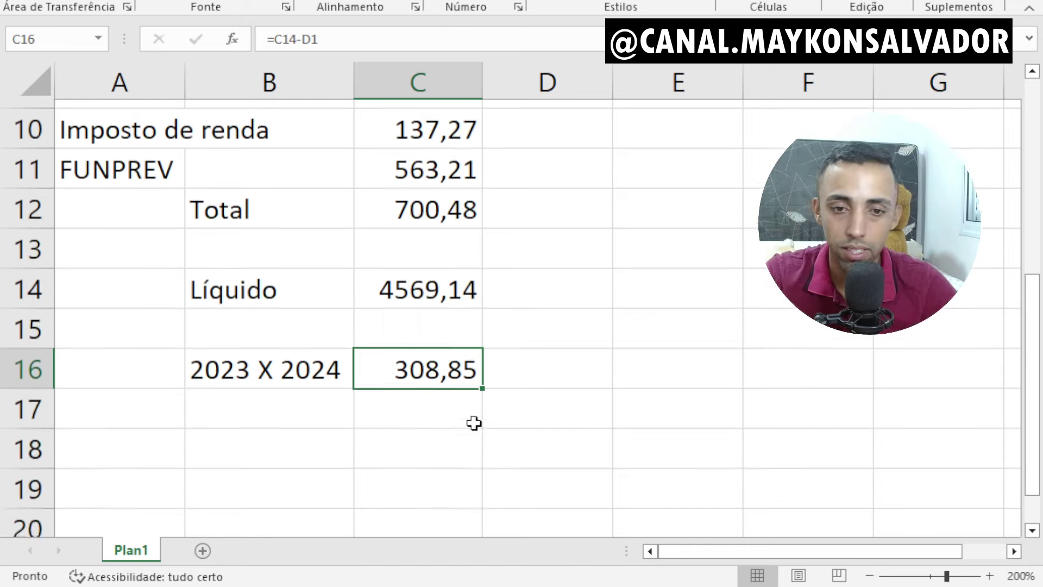